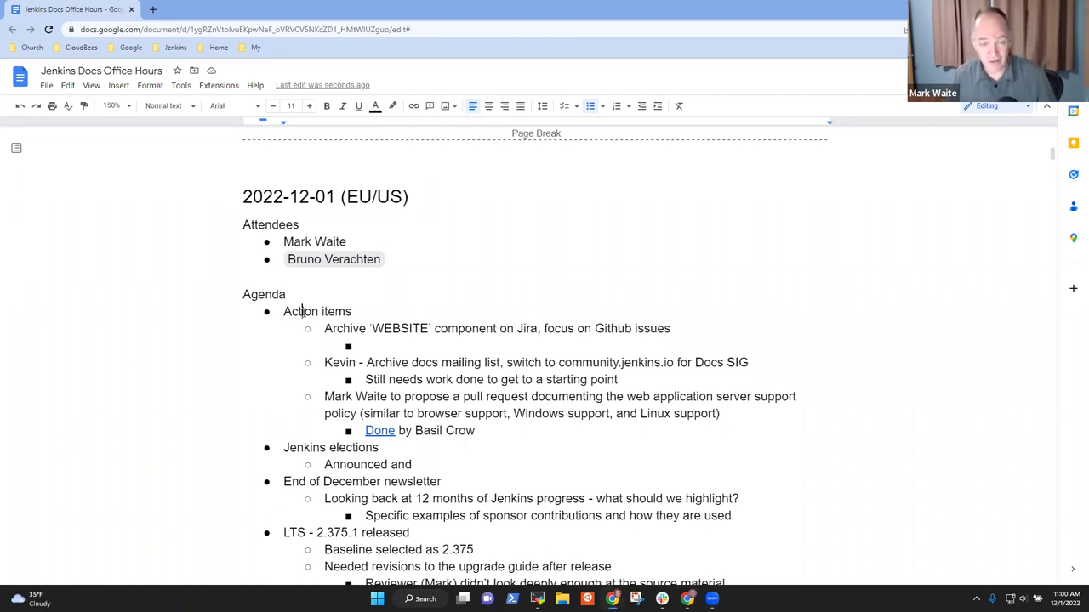
Step: Add a 'PR' note under the Archive item and extend the elections line to 'Announced and transition started'
key("Down")
key("Down")
type("PR")
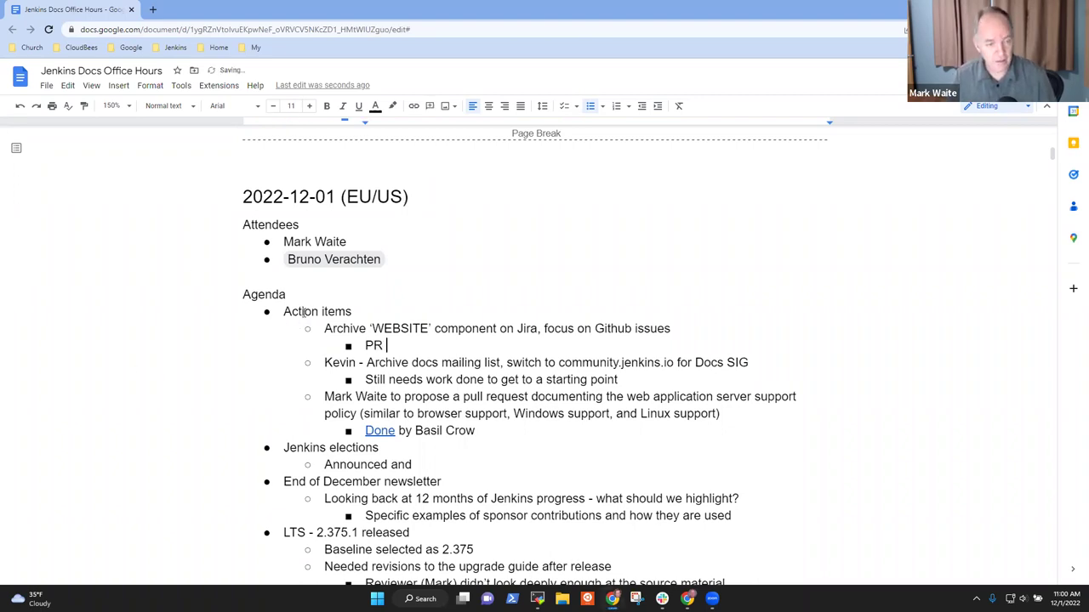
key("Up")
key("Up")
key("Home")
key("shift+End")
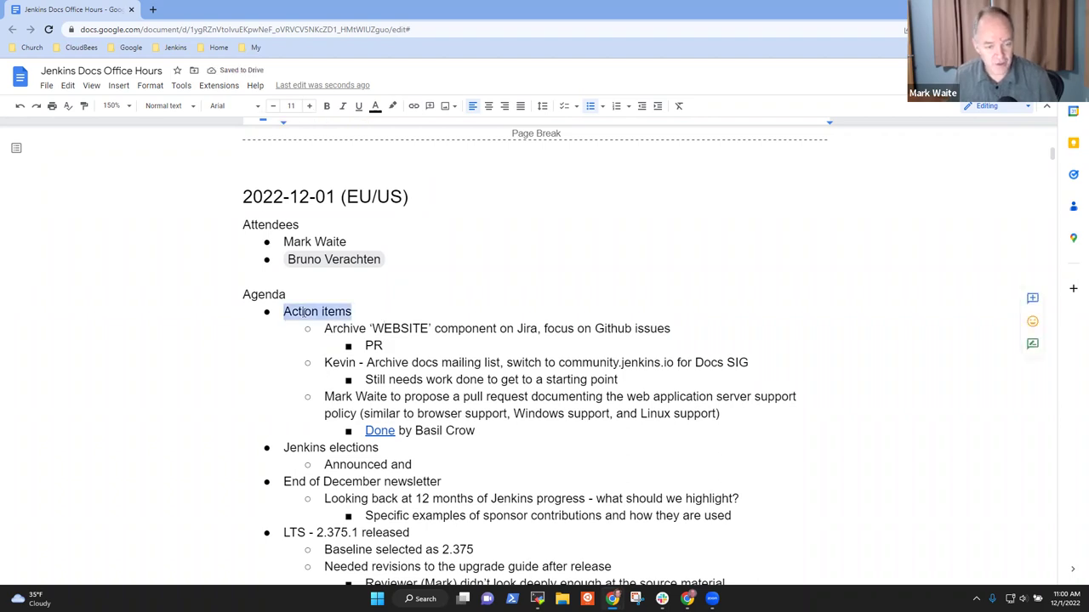
key("Down")
key("Down")
key("Down")
key("Down")
key("Down")
key("Down")
key("Down")
key("Down")
key("Down")
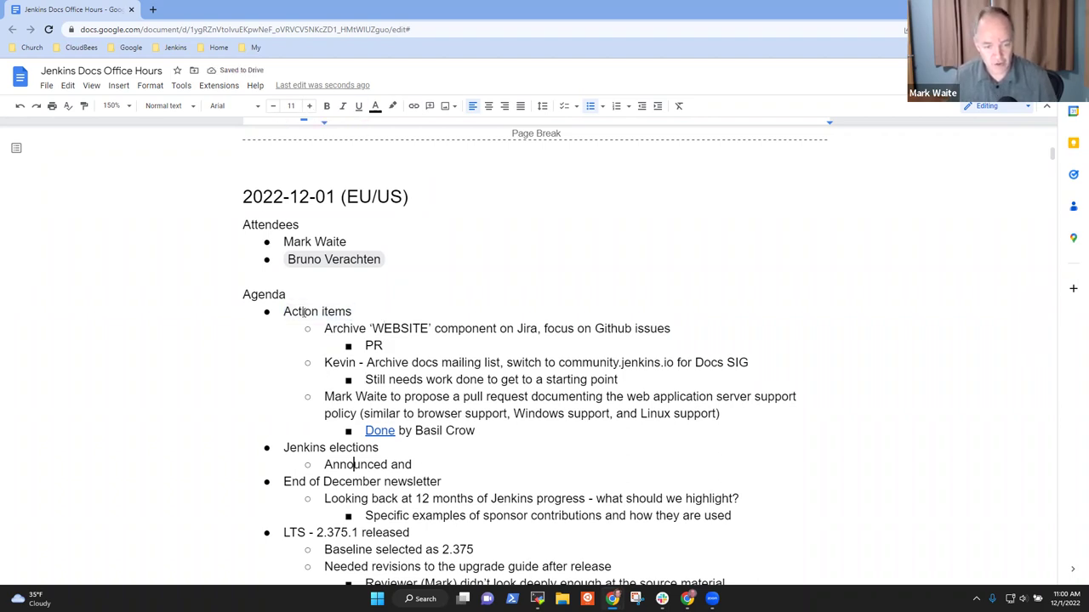
key("End")
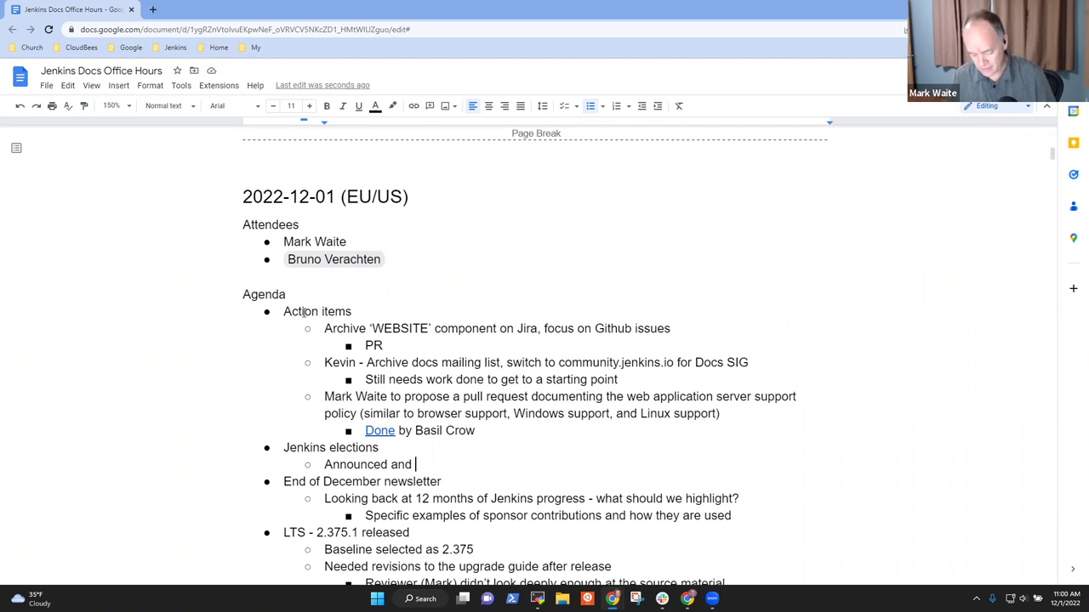
type("transition sta")
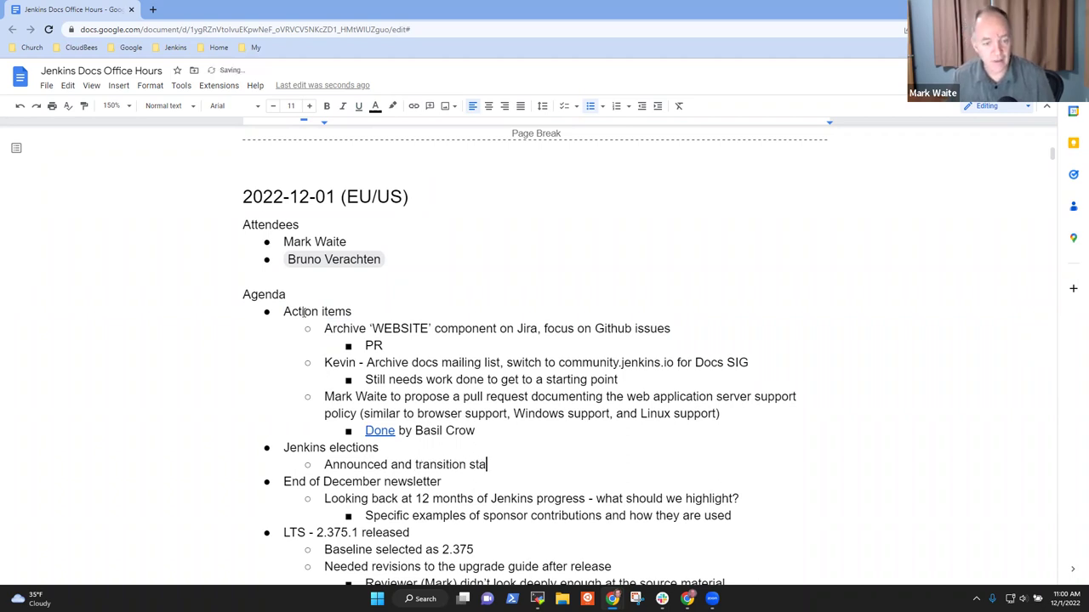
type("rtine")
key("BackSpace")
key("BackSpace")
key("BackSpace")
type("ed")
Step: Insert a 'November newsletter' bullet above the December newsletter item
key("Down")
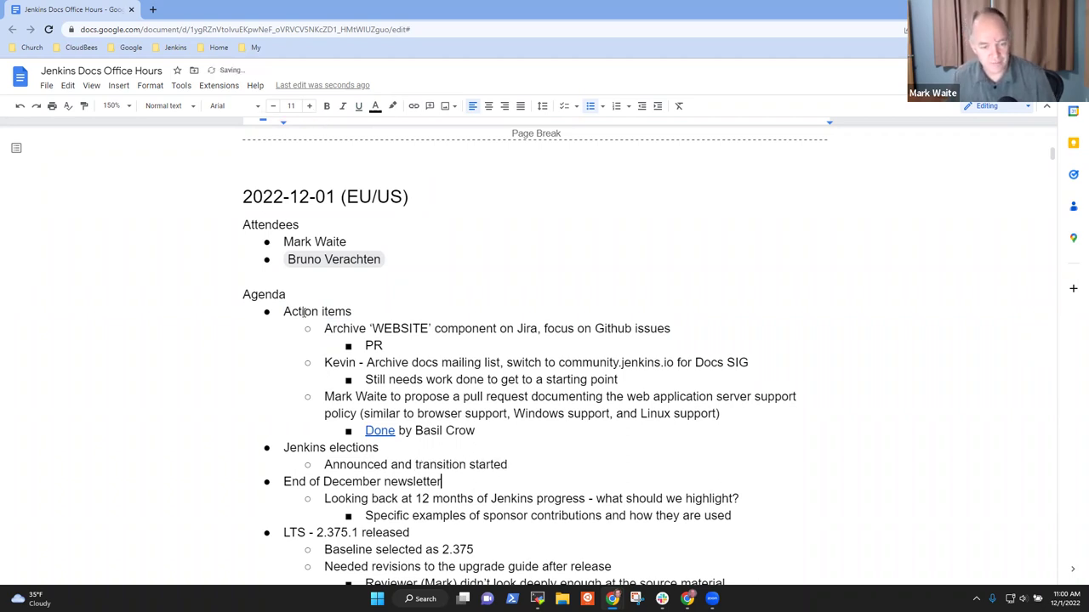
key("Return")
key("Up")
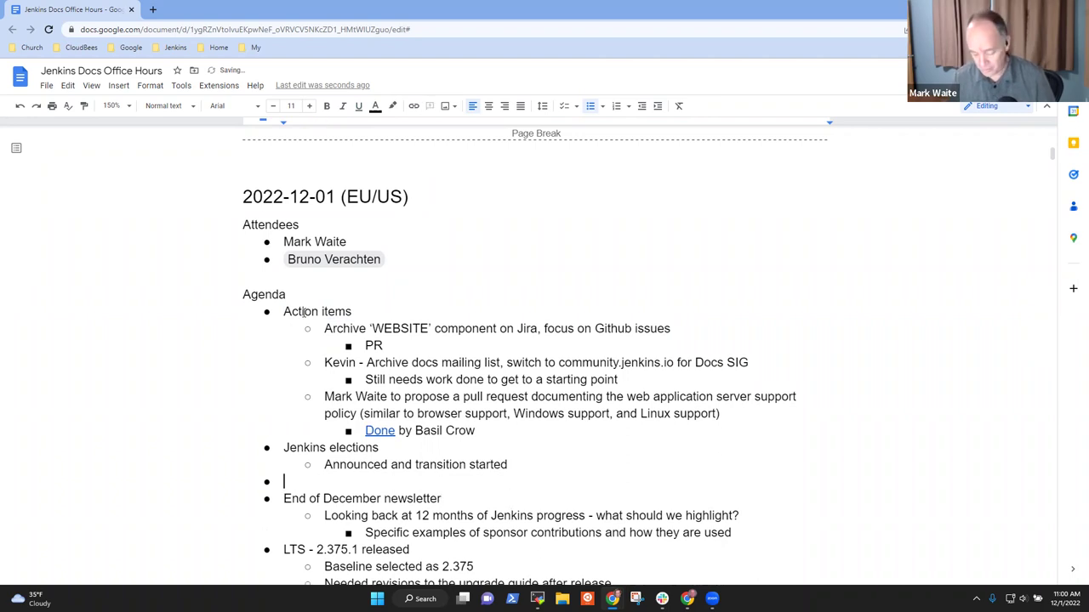
type("November")
key("BackSpace")
key("BackSpace")
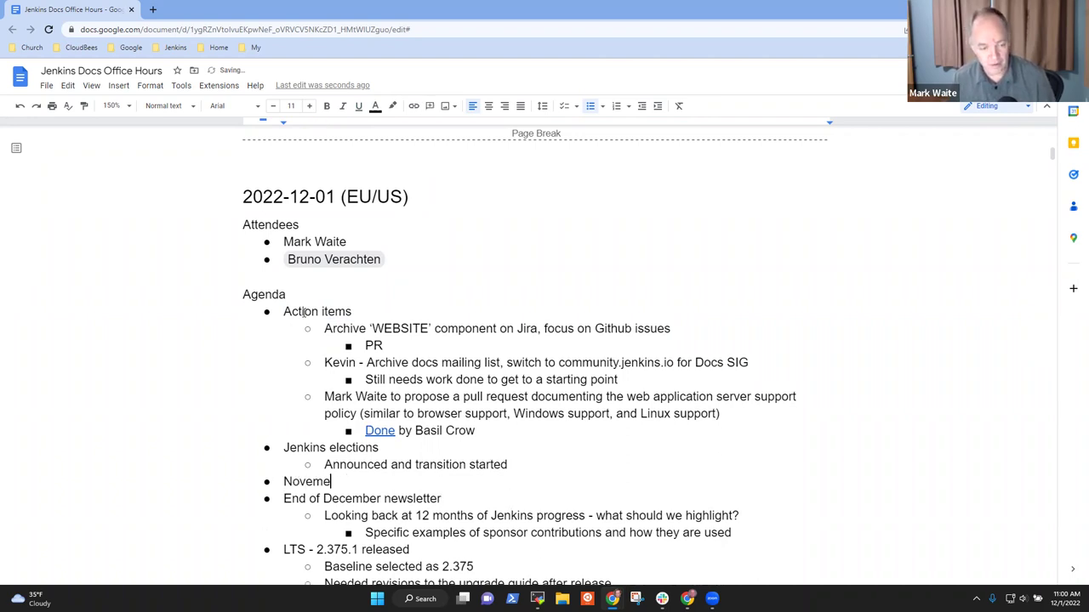
type("er newslet")
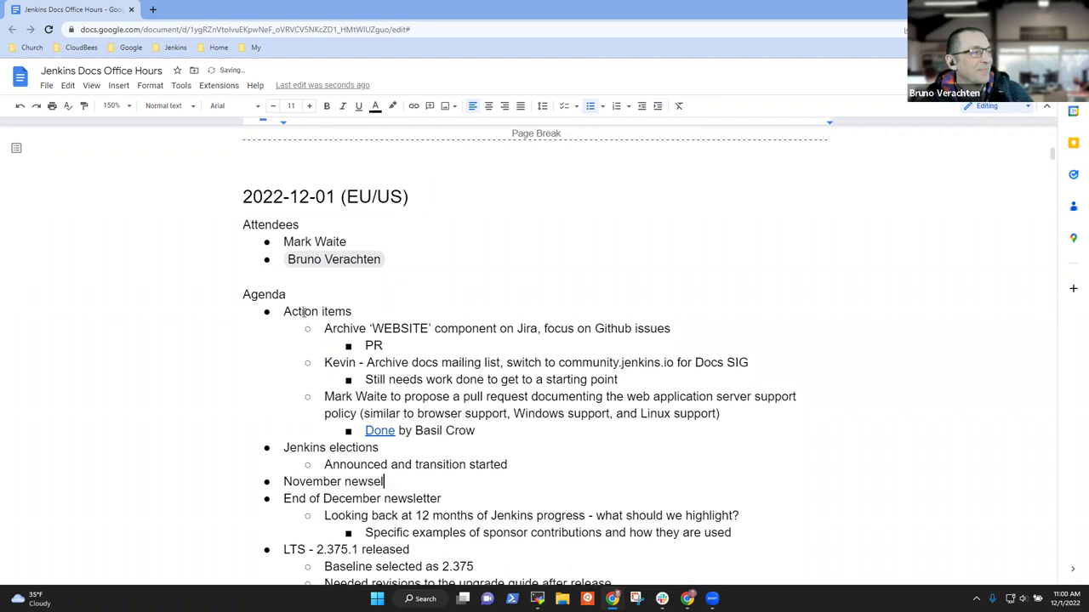
type("ter")
Step: Review the LTS, Thanksgiving blog retrospective and documentation topics lines further down the agenda
key("Down")
key("Down")
key("Down")
key("Down")
key("Down")
key("Down")
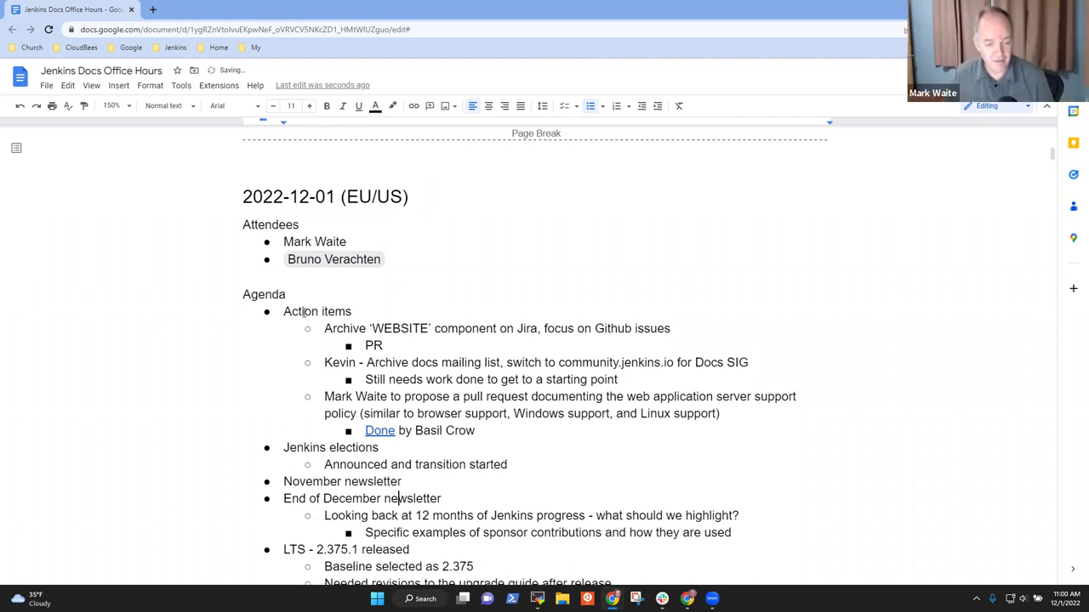
key("Down")
key("Down")
scroll(303, 312, "down", 2)
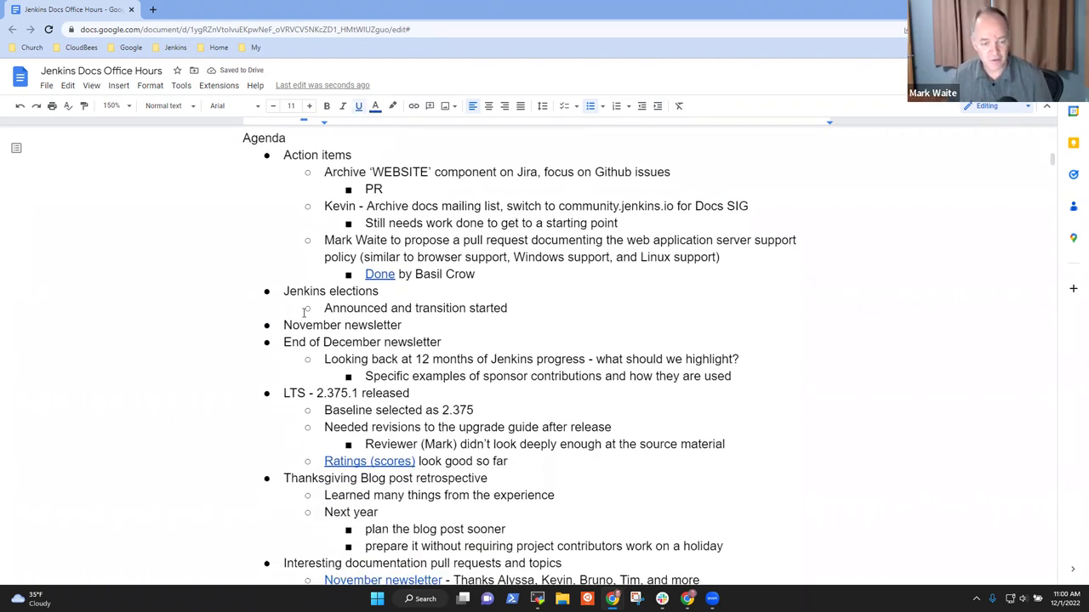
key("Down")
key("Home")
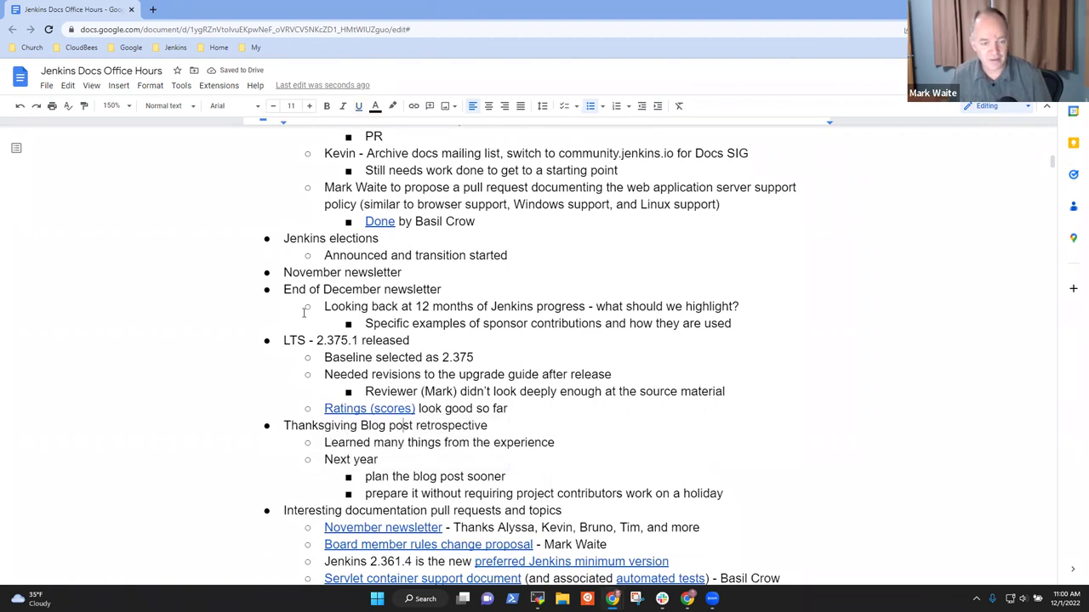
key("shift+End")
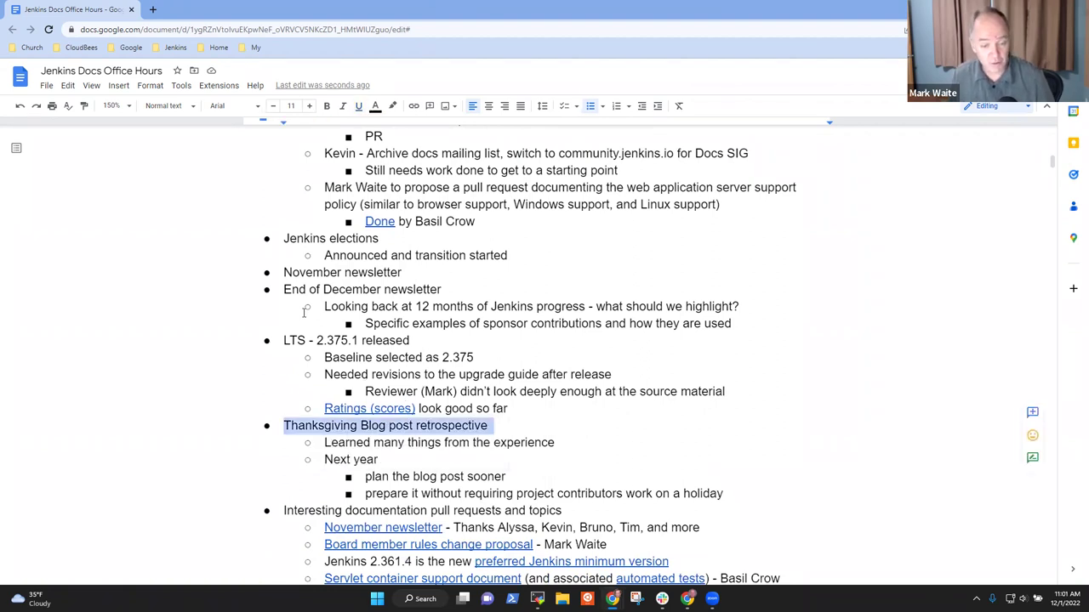
key("Down")
key("Down")
key("Down")
key("Down")
key("Home")
key("shift+End")
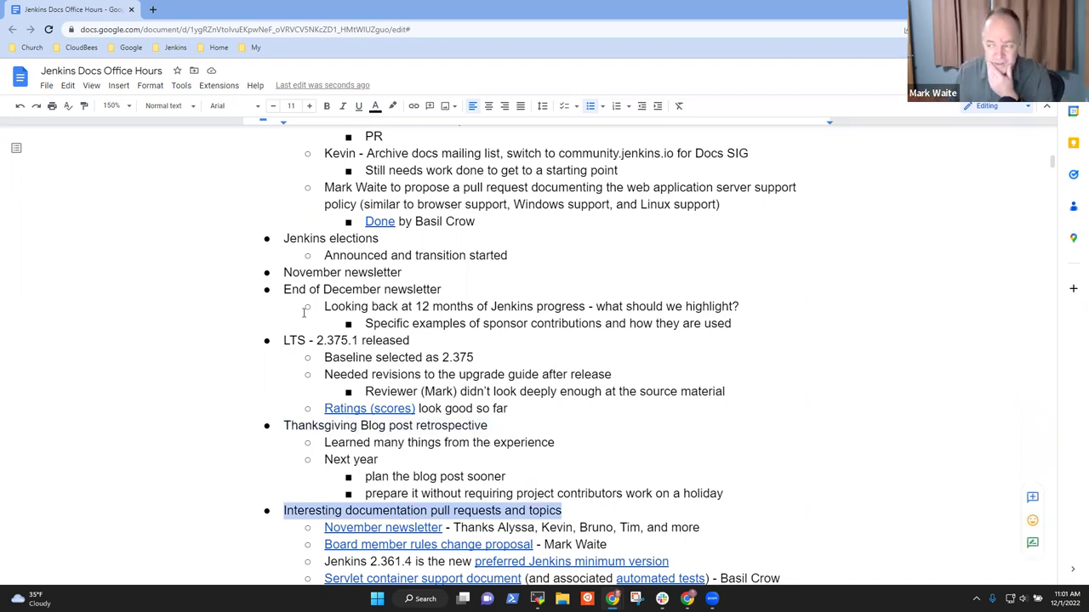
key("Up")
key("Up")
key("Up")
key("Up")
key("Up")
key("Up")
key("Up")
key("Up")
key("Up")
key("Up")
key("Up")
key("Up")
key("Up")
key("Up")
key("Up")
key("Up")
key("Up")
key("Up")
key("Up")
key("Up")
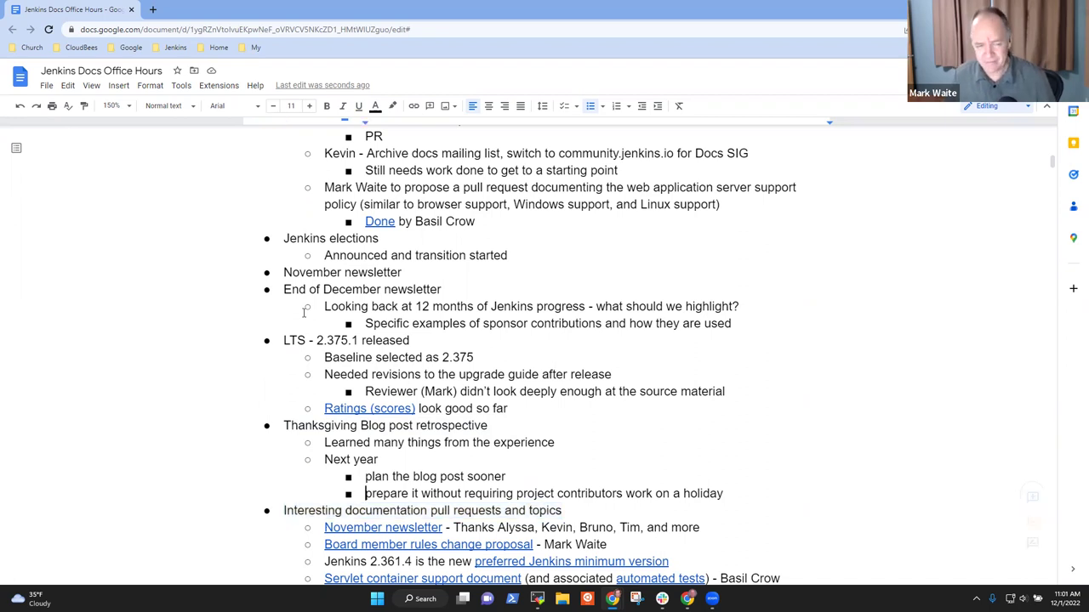
Step: Append 'submitted by' and the submitter's name after the 'PR' note
key("Down")
key("Down")
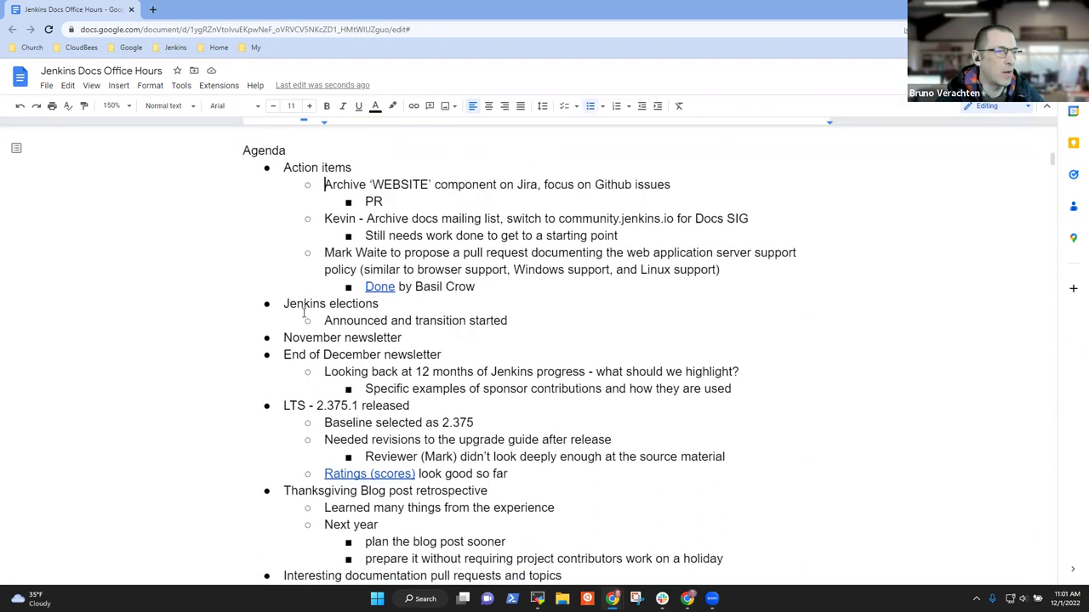
key("Down")
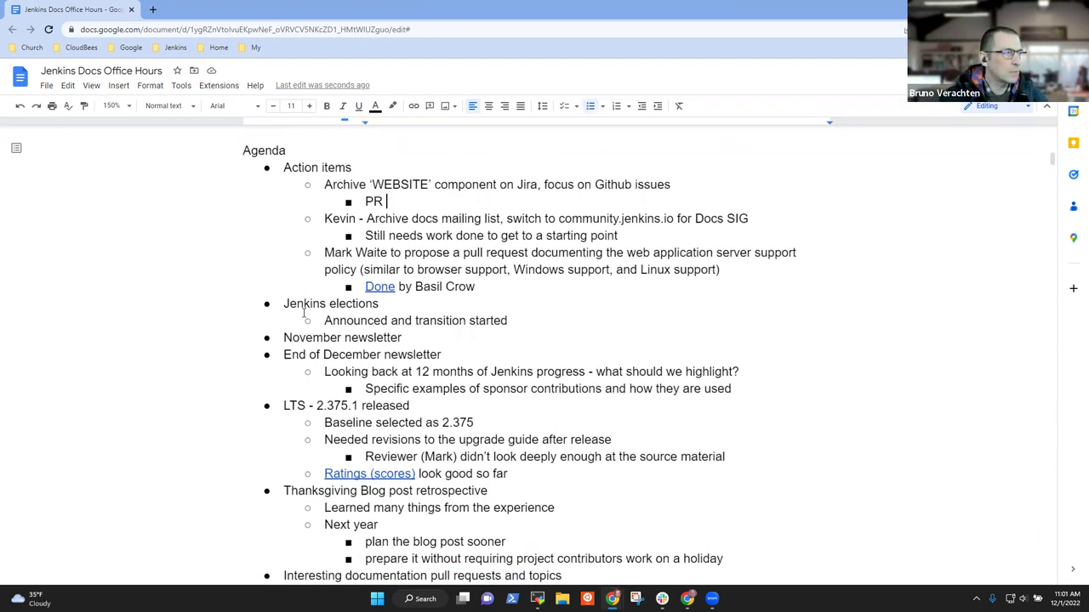
type("submitted by")
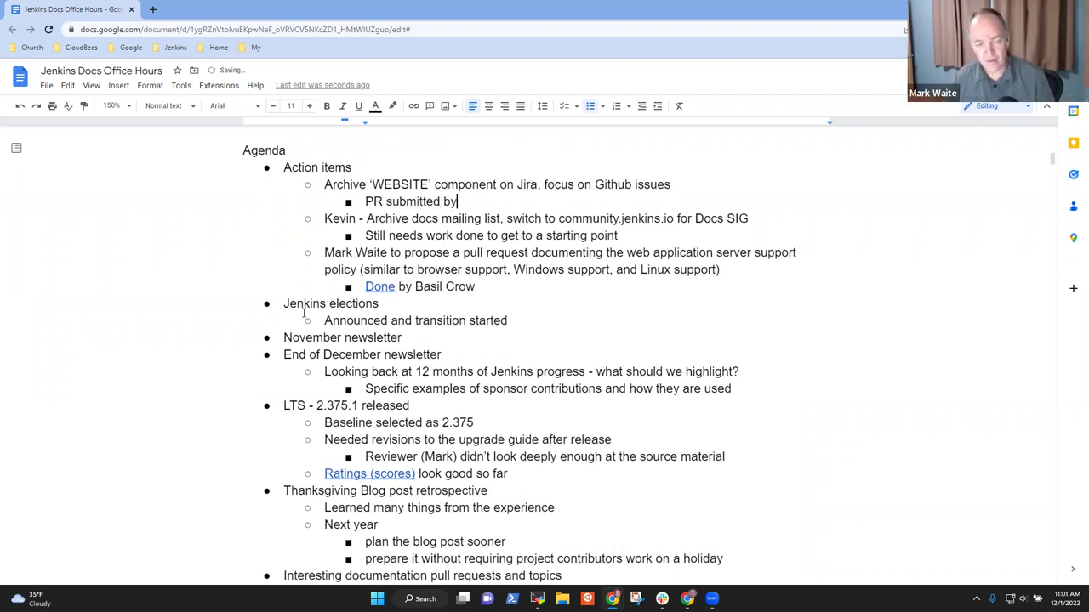
type(" Alex B")
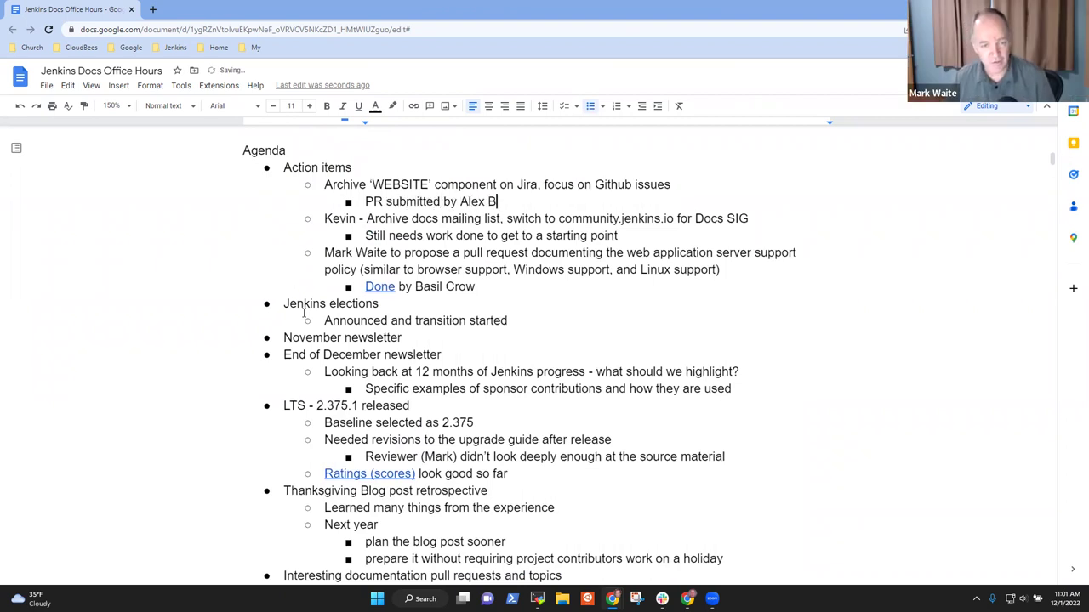
type("rande")
type("s")
key("Up")
Step: Replace 'PR' with 'Ticket' and end the note with 'to help desk'
key("Home")
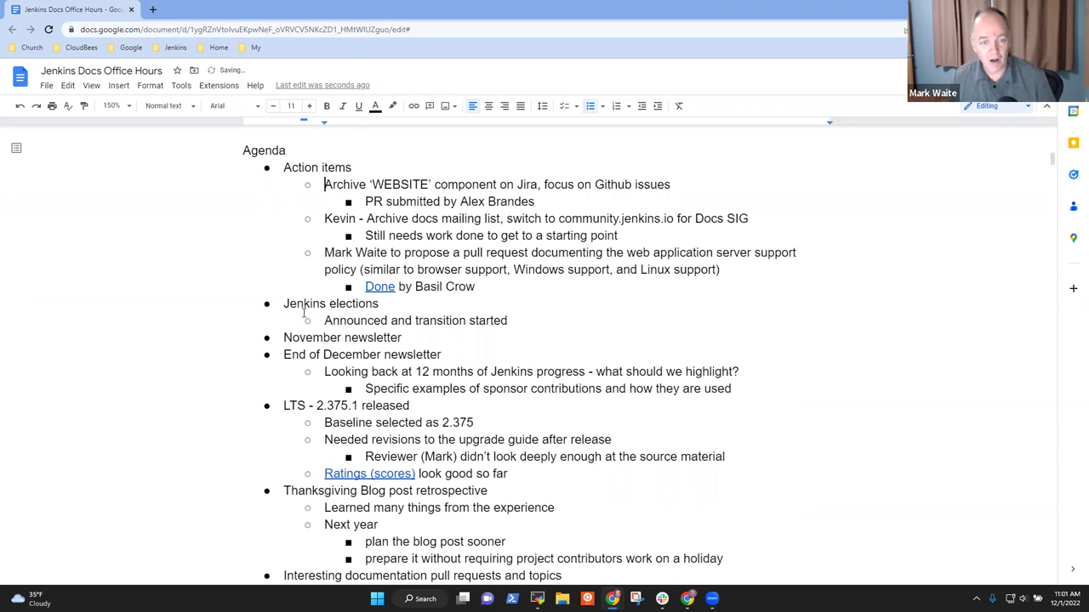
key("shift+End")
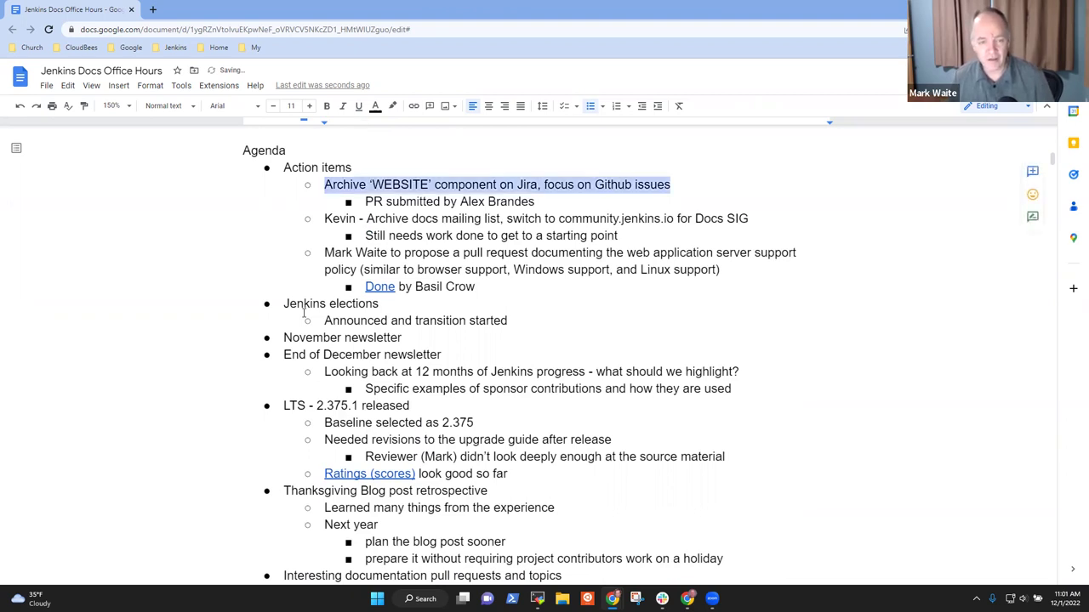
key("End")
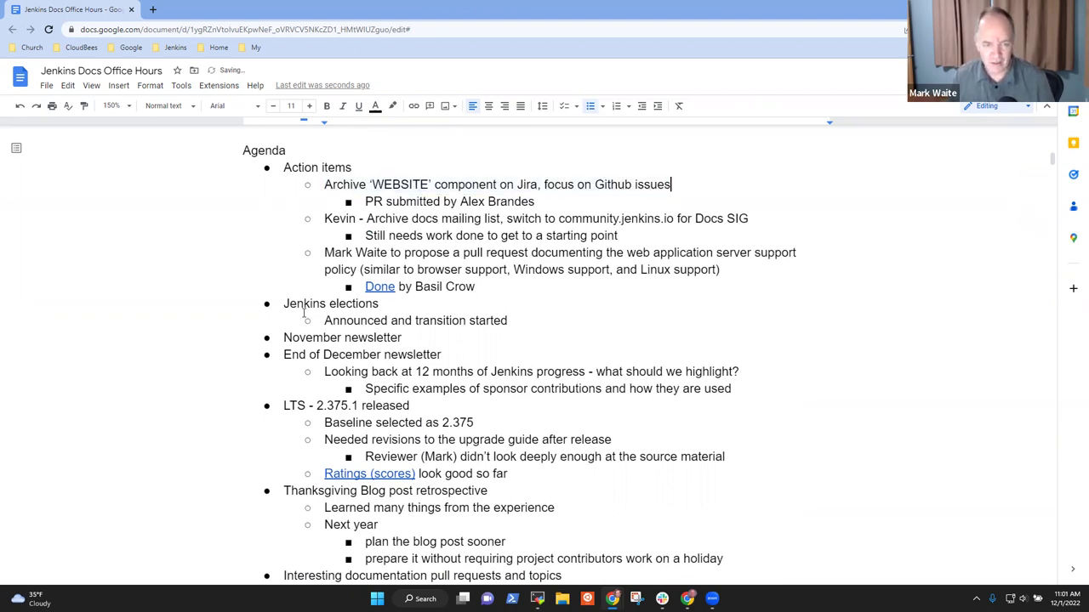
key("Down")
key("shift+Home")
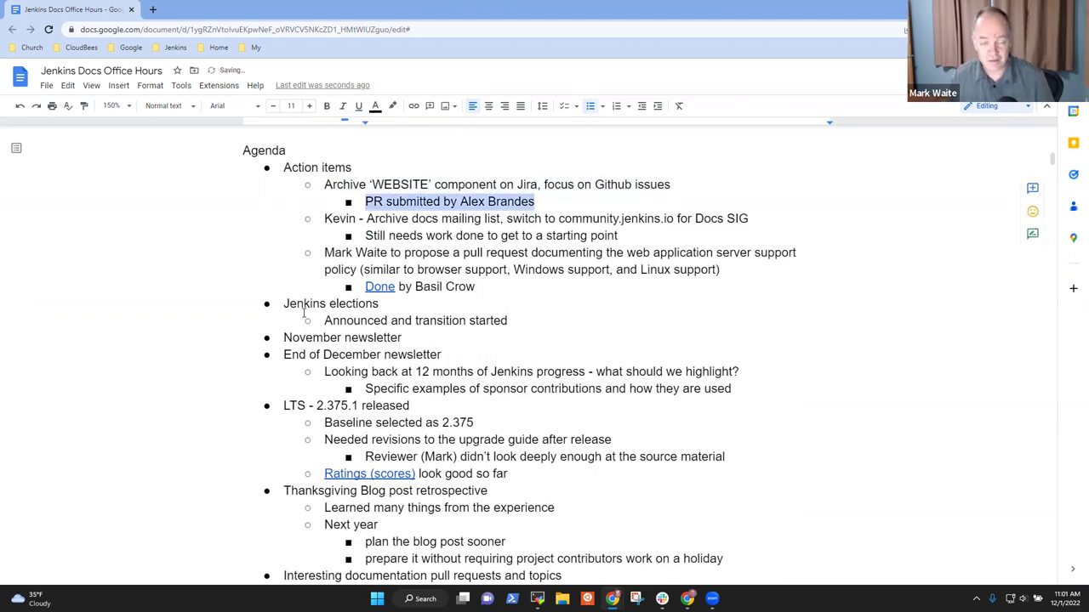
key("End")
key("ctrl+shift+Right")
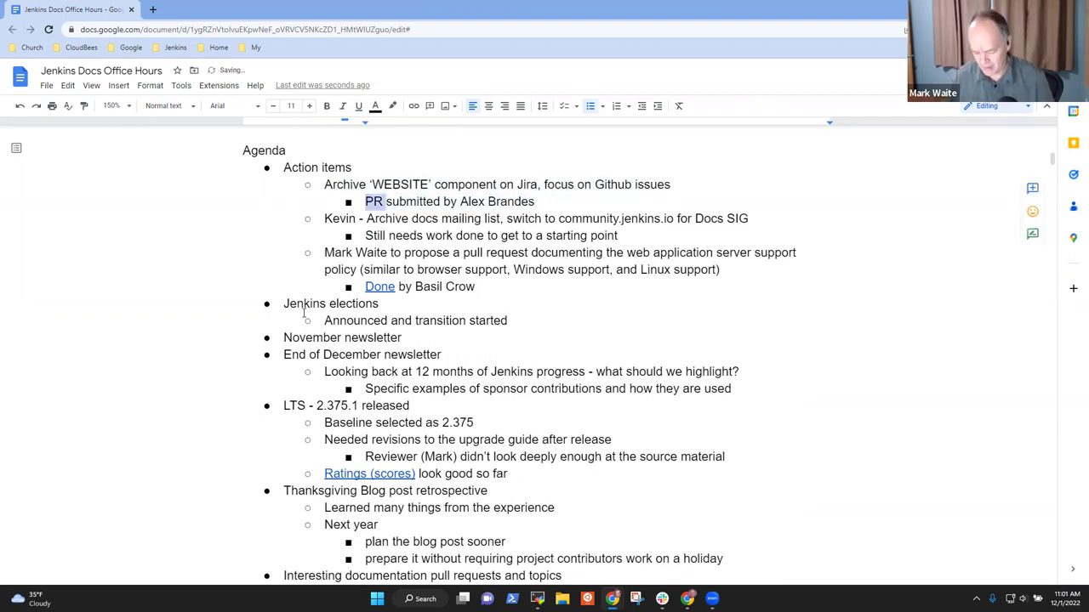
type("Ticket ")
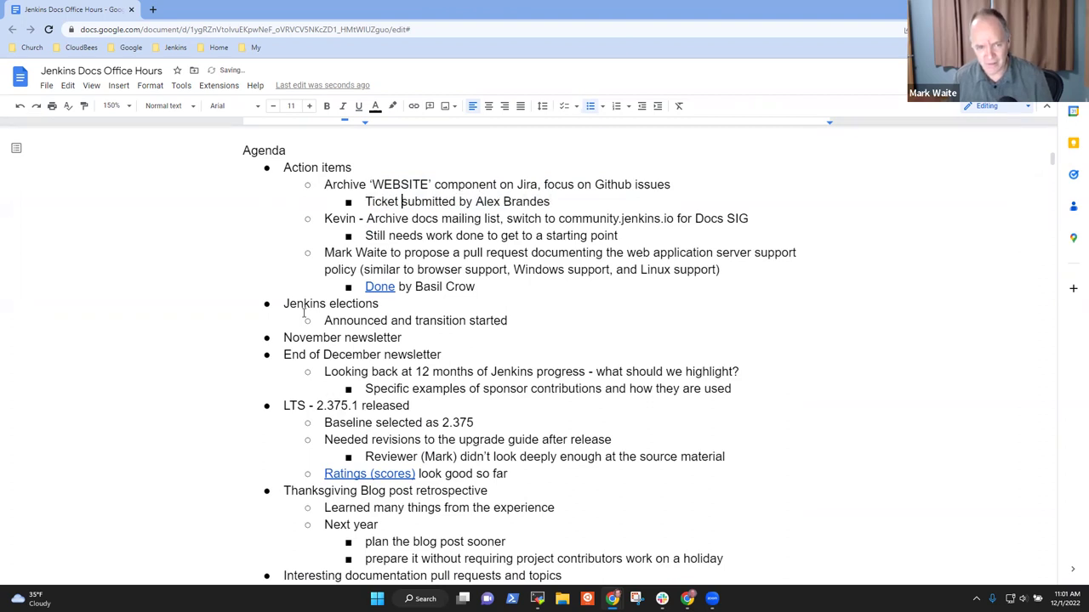
type(" to ")
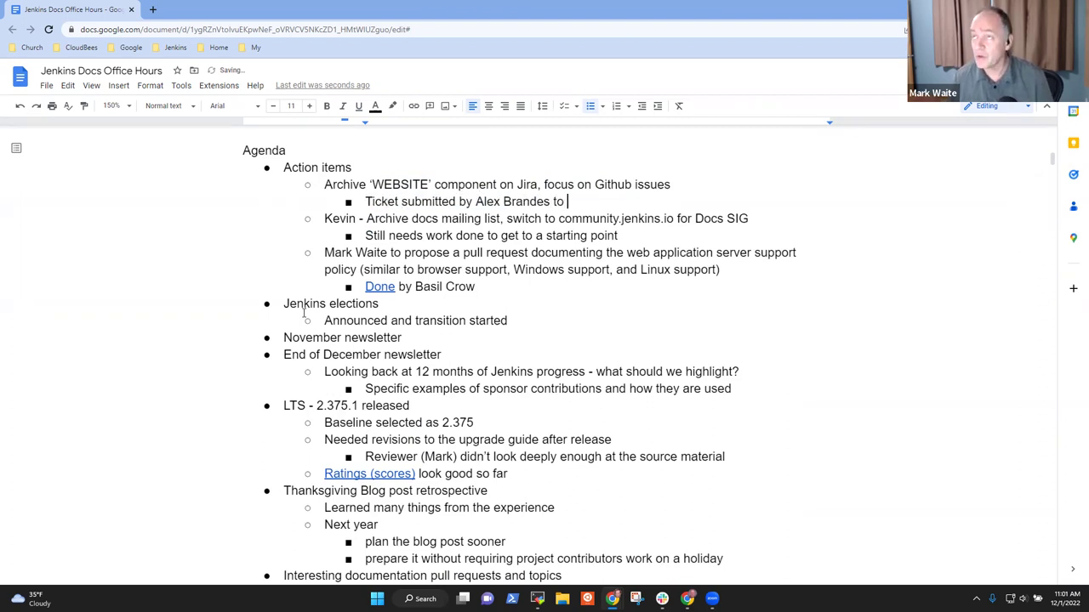
type("hello")
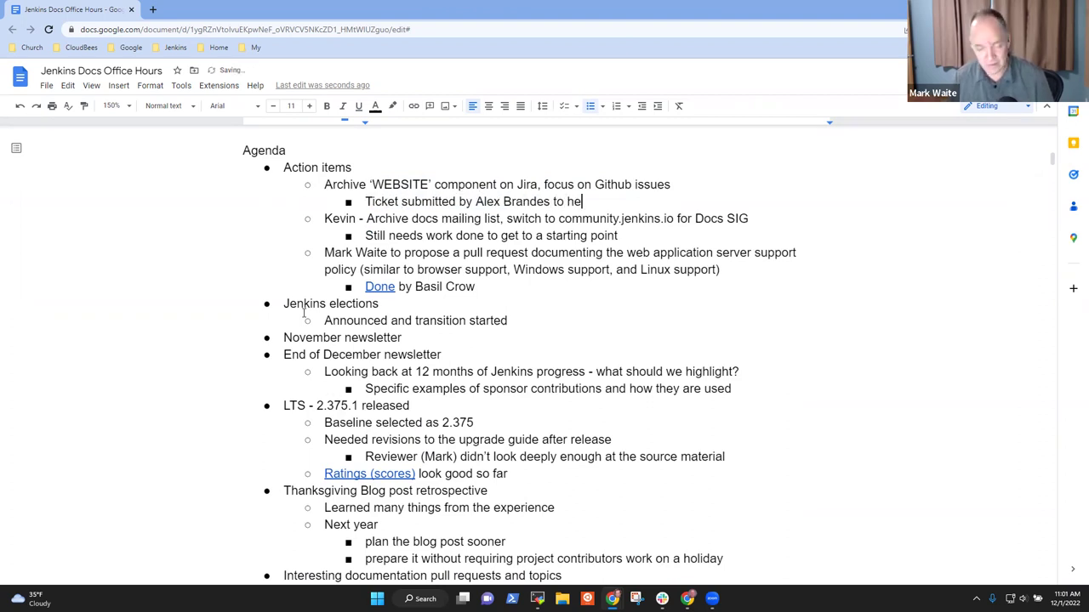
key("BackSpace")
key("BackSpace")
key("BackSpace")
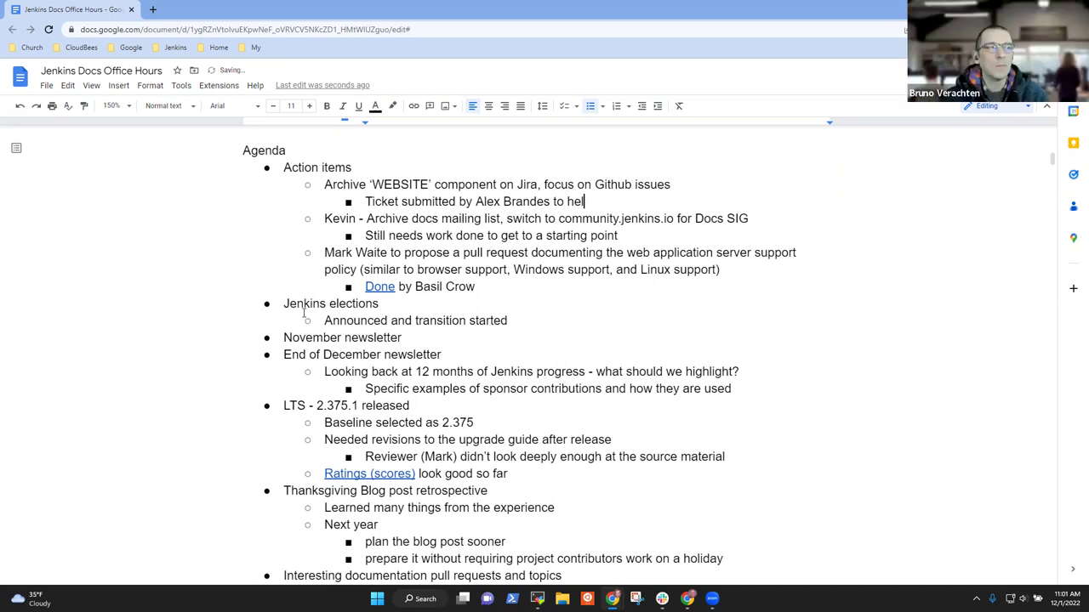
type("p desk")
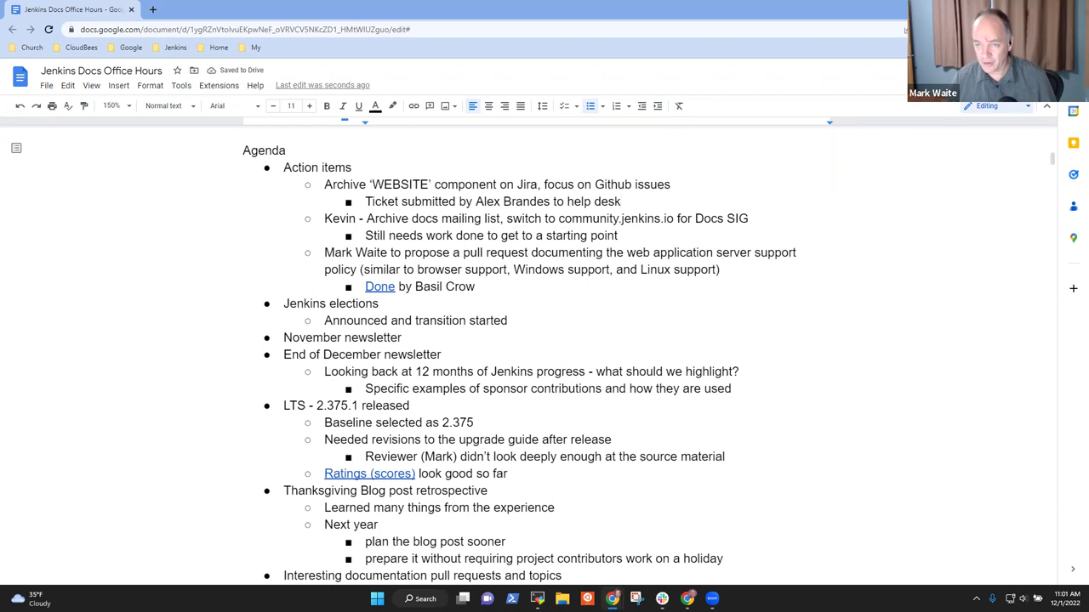
Step: Copy a link to the first comment thread from the comment history, then hide the comments
left_click(947, 70)
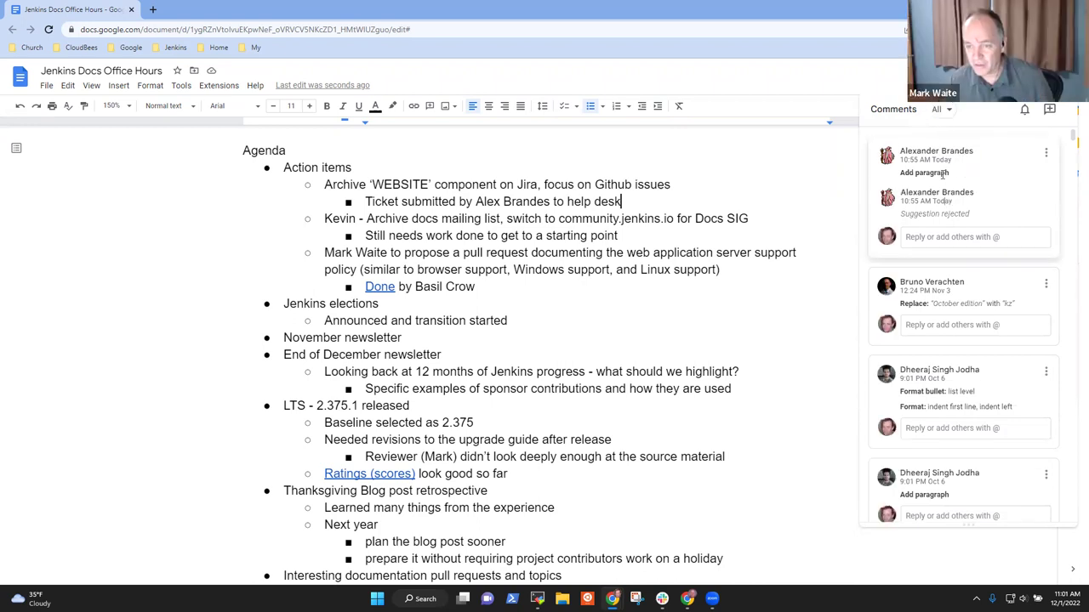
left_click(1045, 153)
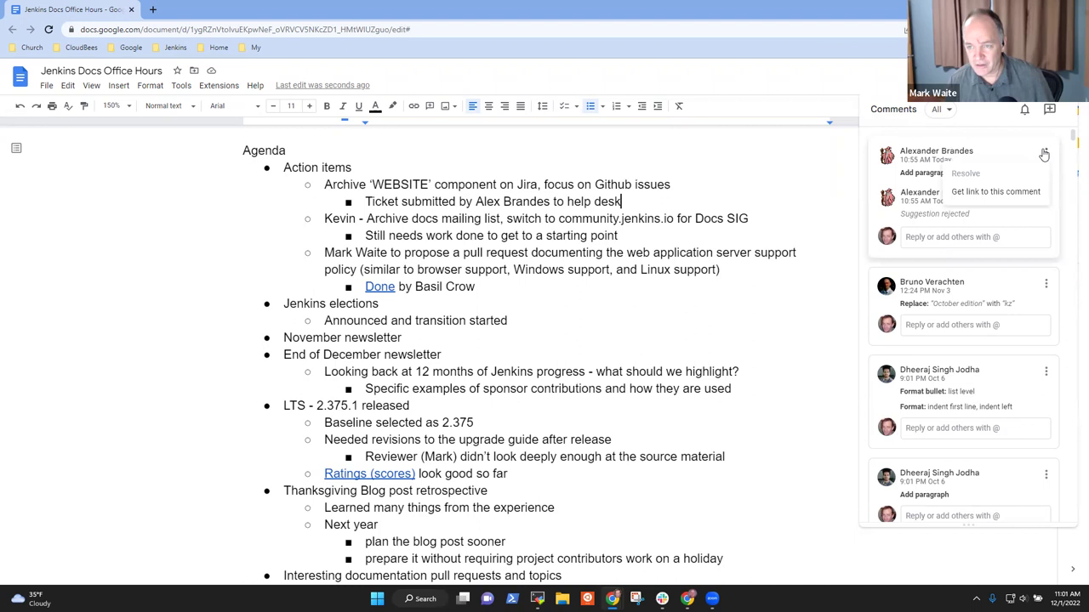
left_click(982, 197)
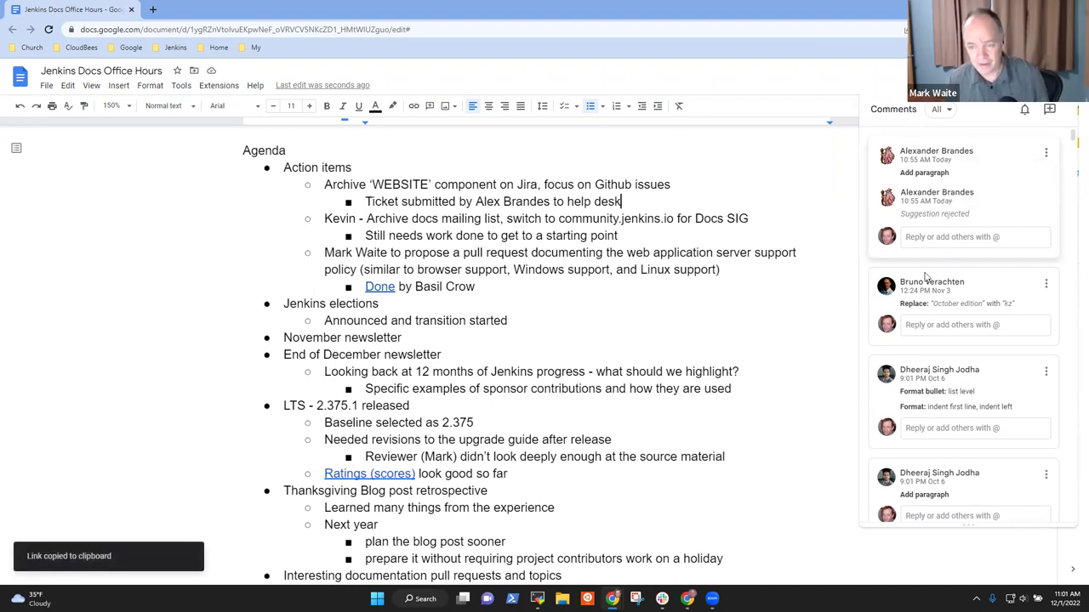
left_click(638, 176)
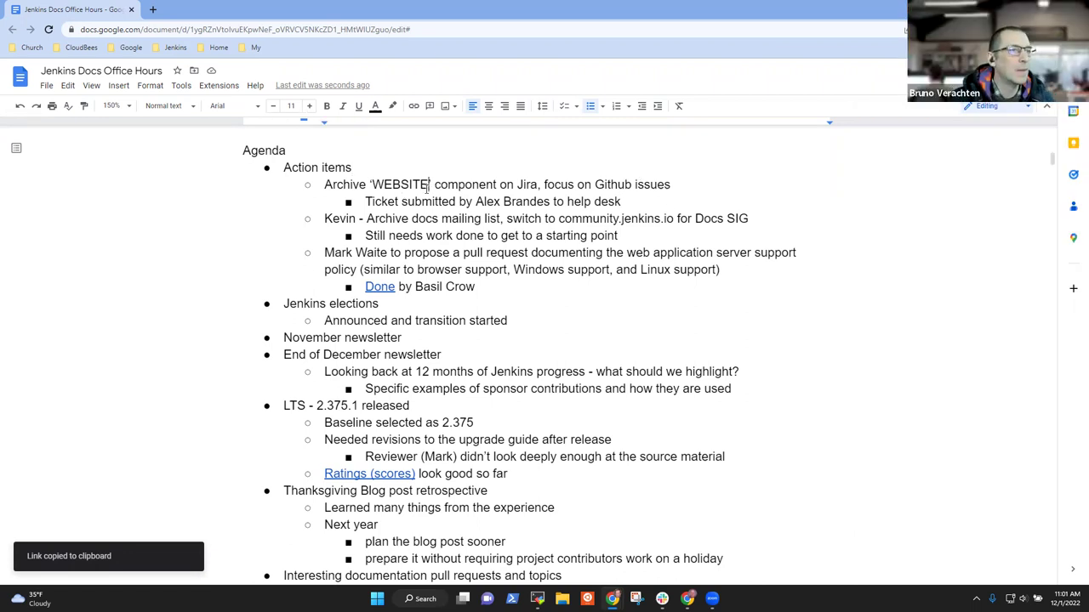
Step: Select the mailing list archive and server support policy action items in the notes
key("Down")
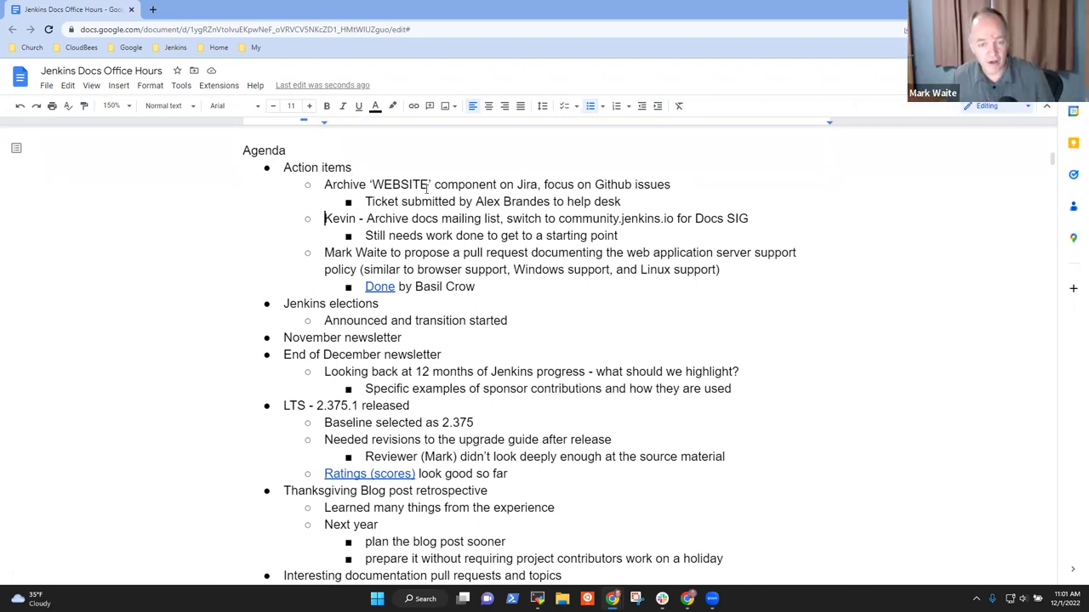
key("shift+End")
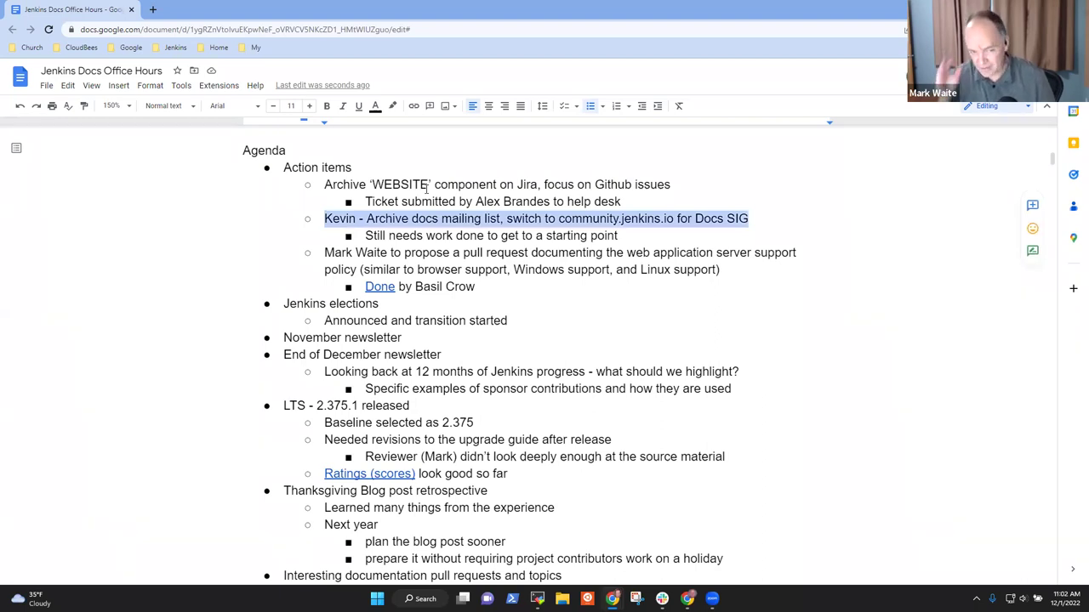
key("Down")
key("Down")
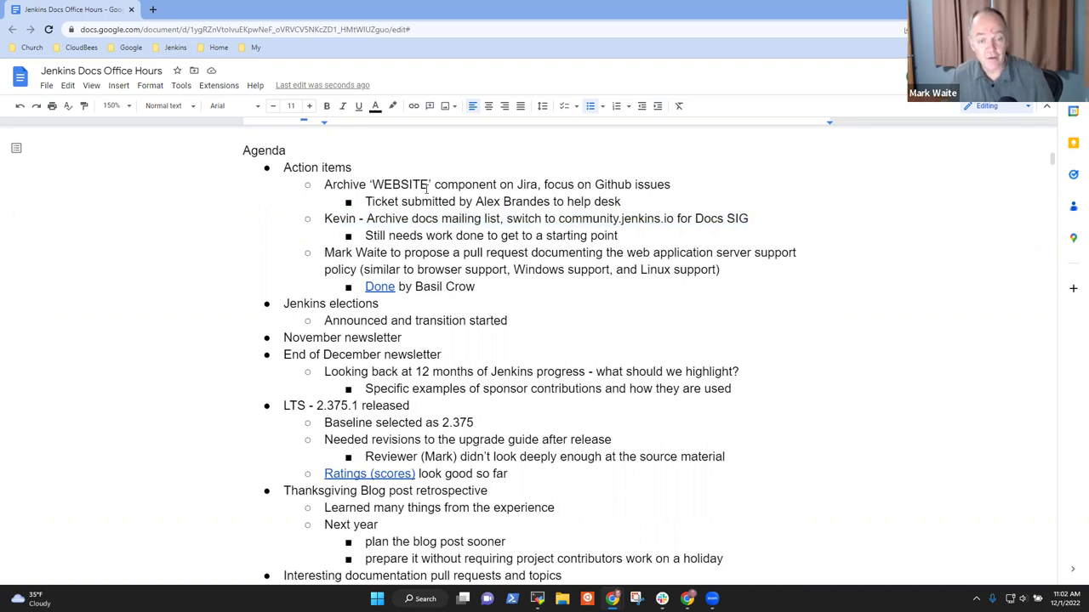
key("shift+End")
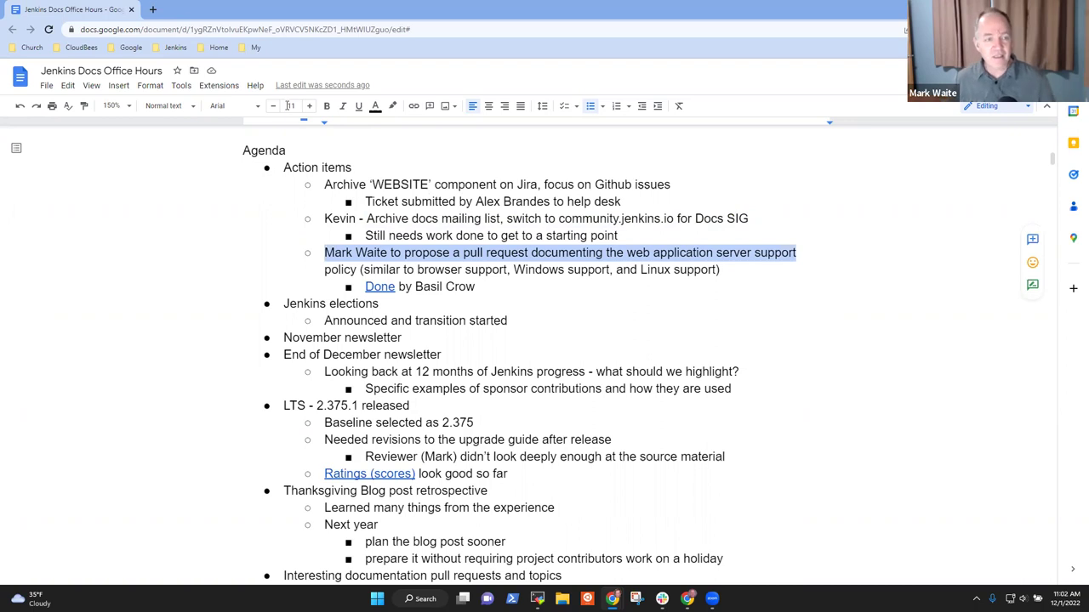
Step: Open jenkins.io from the Jenkins bookmarks and go to the Installing Jenkins documentation page
left_click(153, 10)
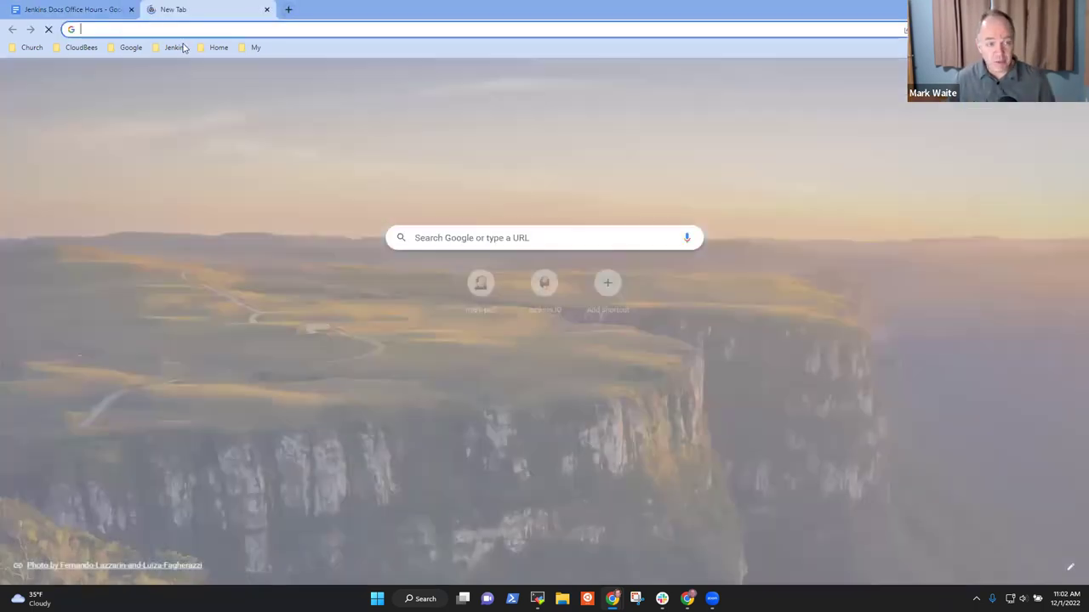
left_click(183, 48)
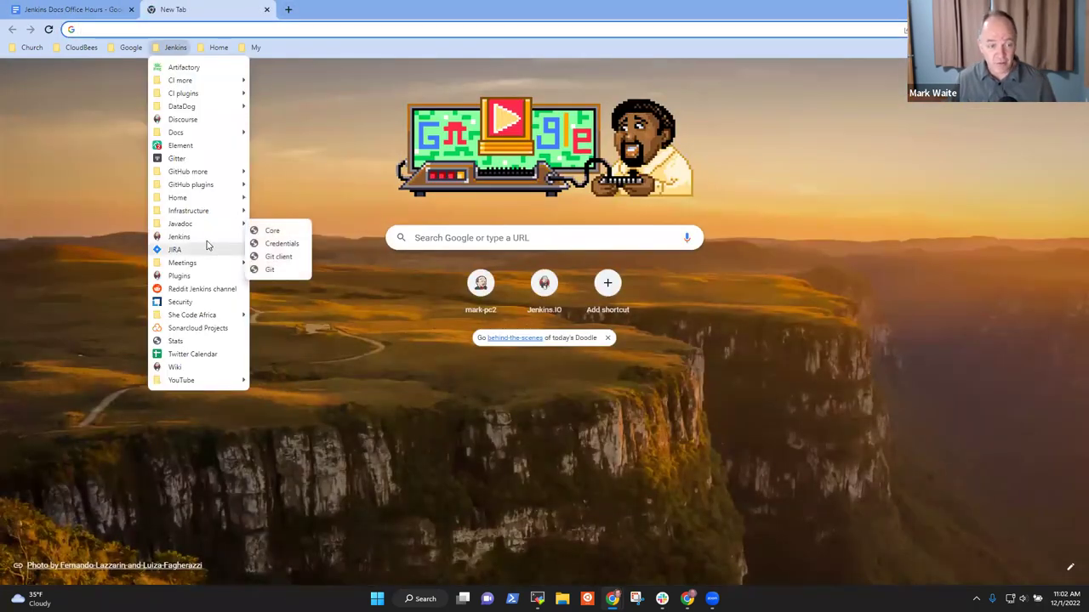
left_click(204, 239)
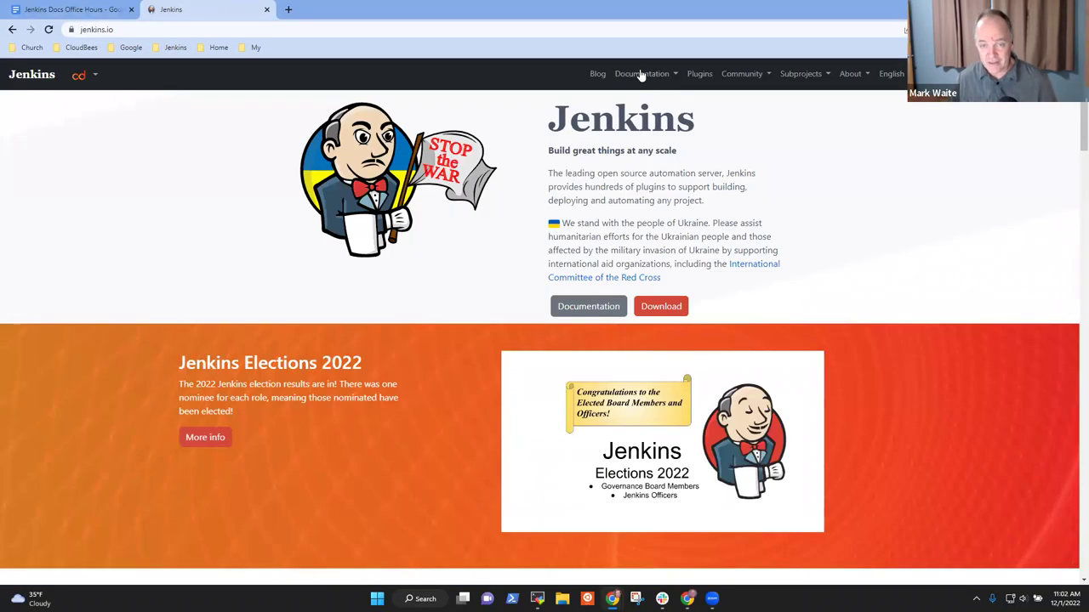
mouse_move(641, 75)
left_click(656, 114)
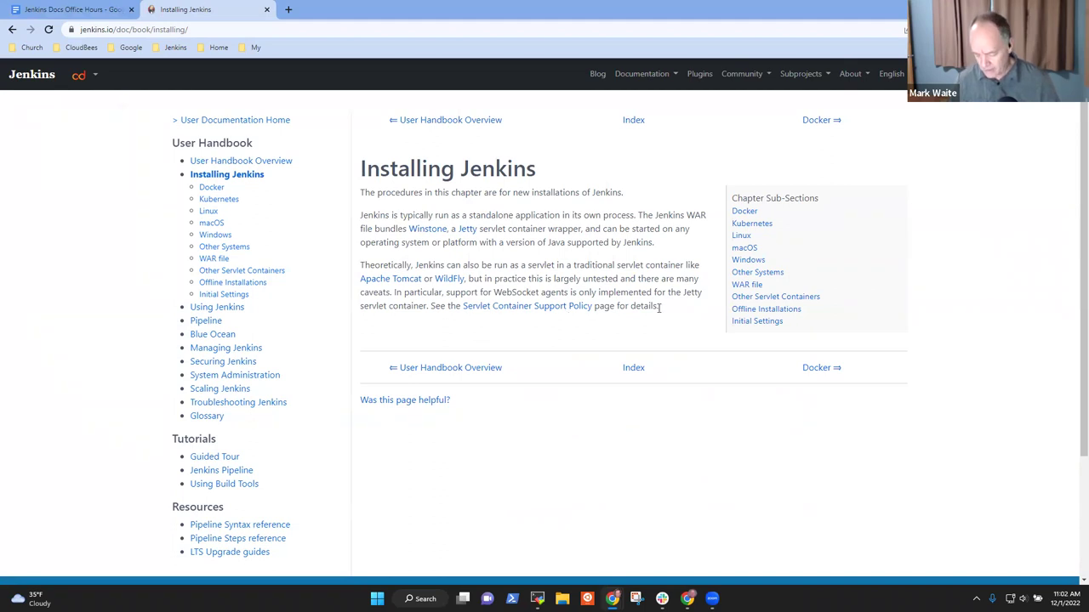
key("ctrl+plus")
key("ctrl+plus")
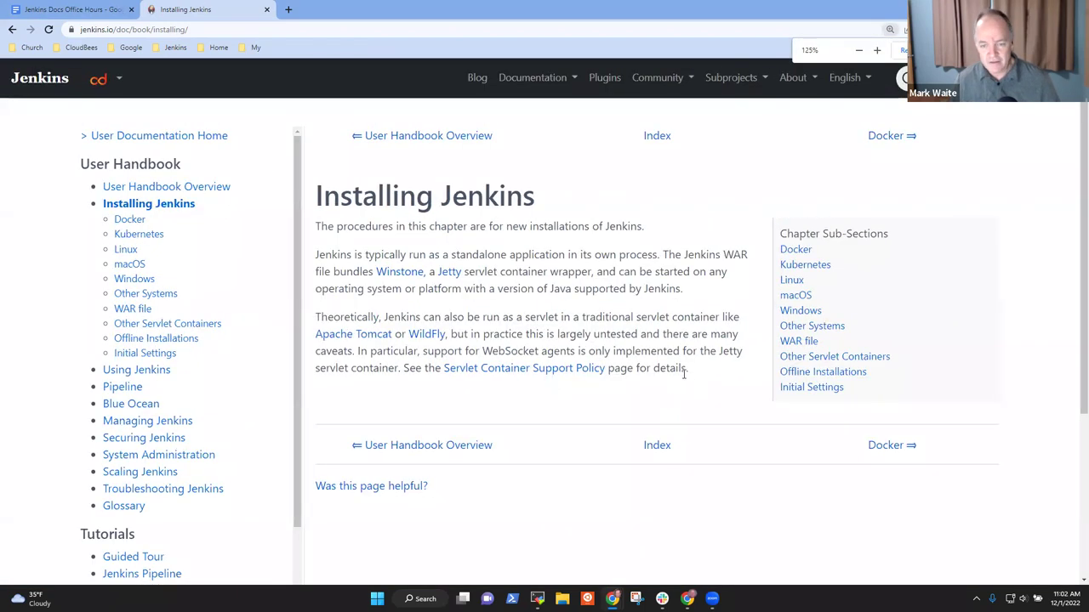
left_click_drag(688, 367, 307, 312)
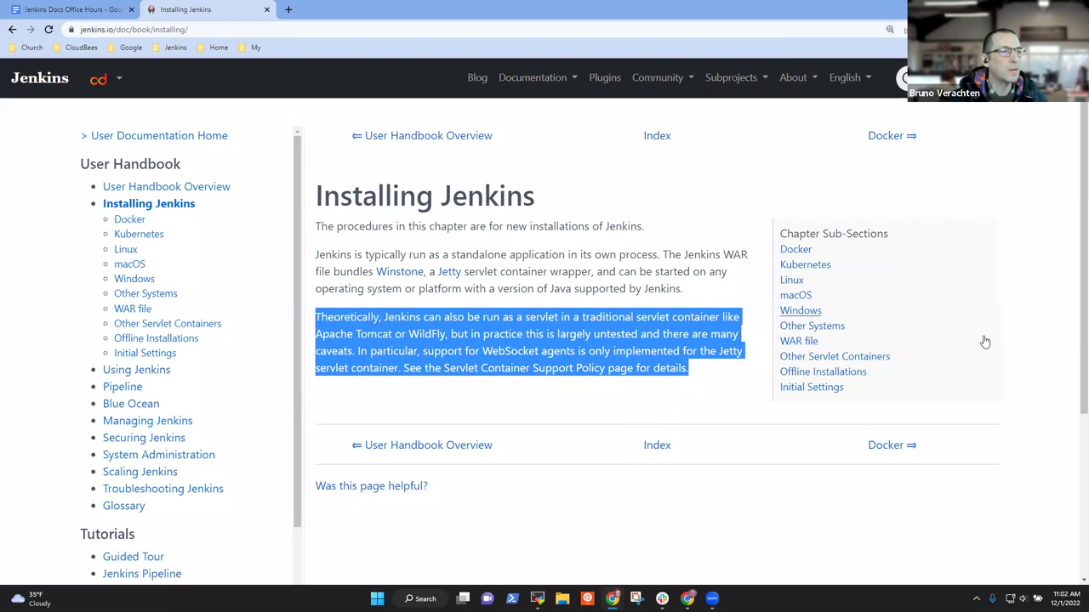
left_click(1000, 272)
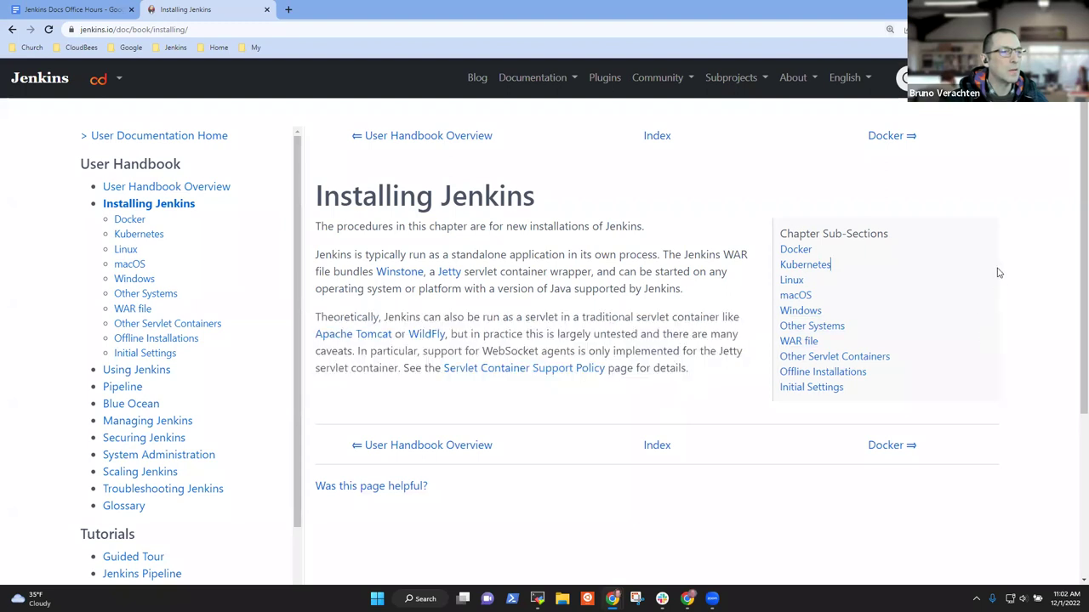
Step: Follow WAR file to the Servlet Container Support Policy page, then return to the Office Hours notes
left_click(809, 342)
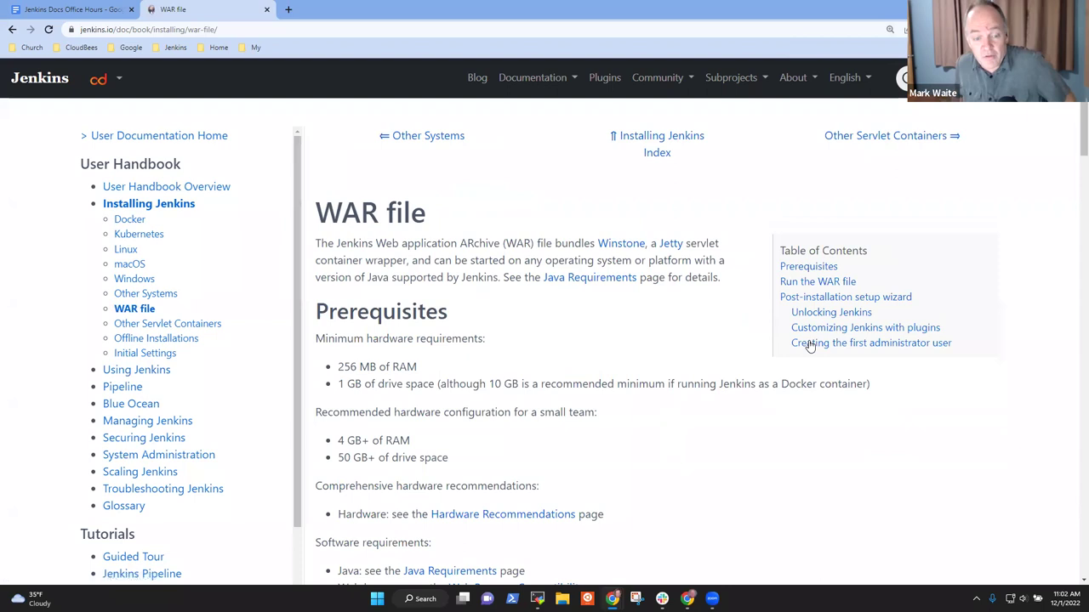
scroll(768, 382, "down", 3)
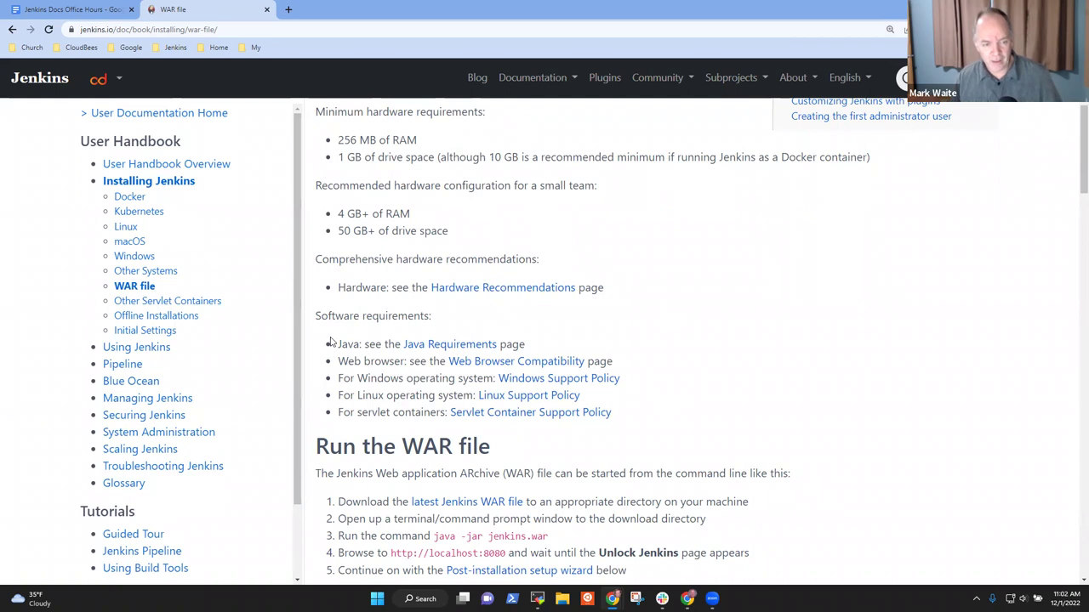
left_click_drag(338, 343, 683, 399)
left_click(683, 399)
left_click(536, 412)
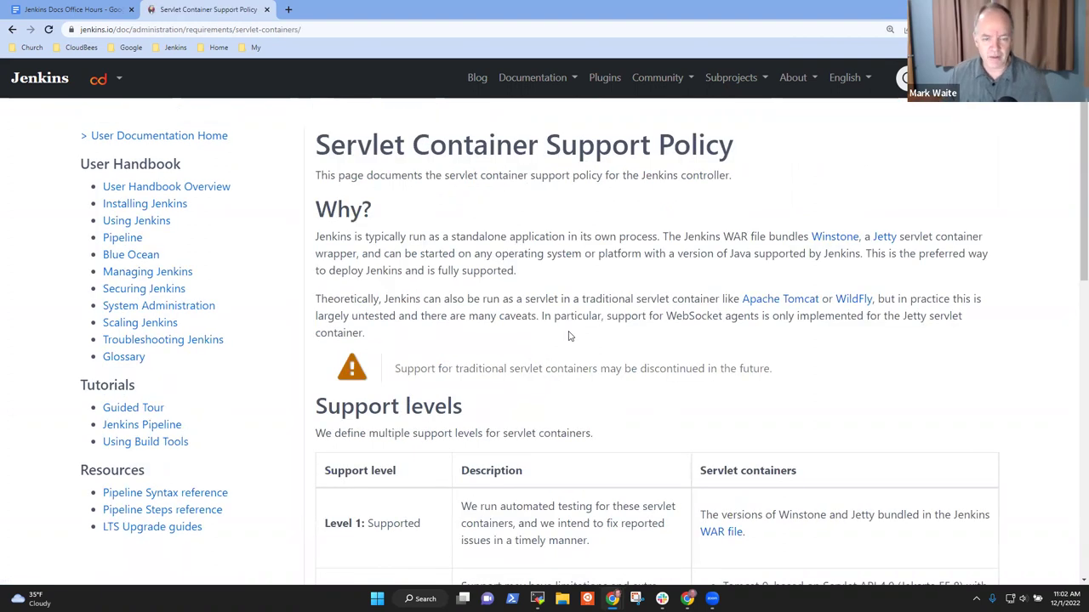
scroll(571, 353, "down", 4)
scroll(568, 364, "up", 2)
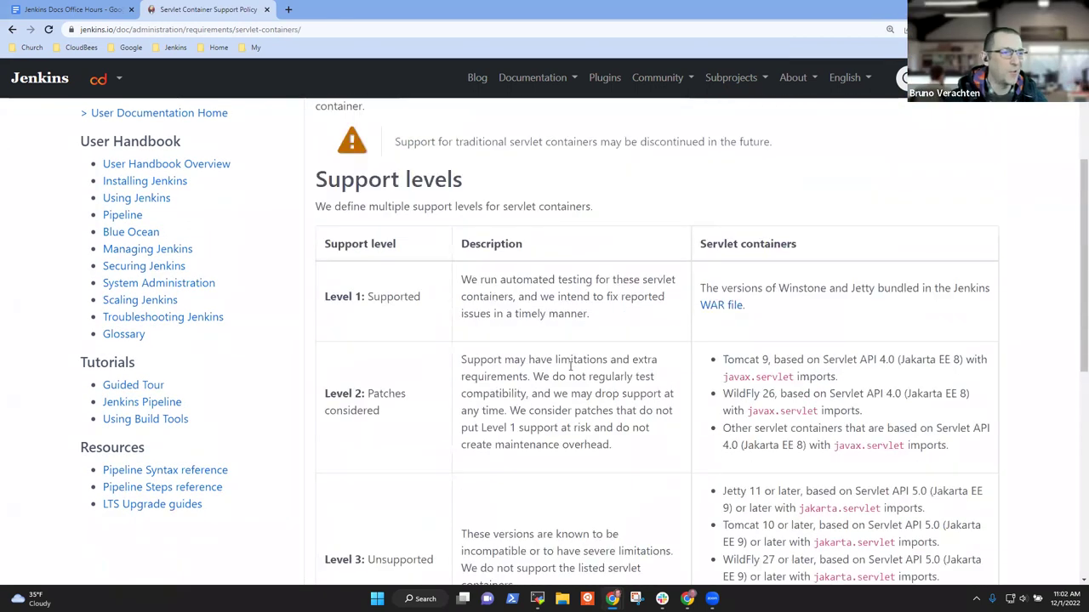
scroll(583, 380, "down", 1)
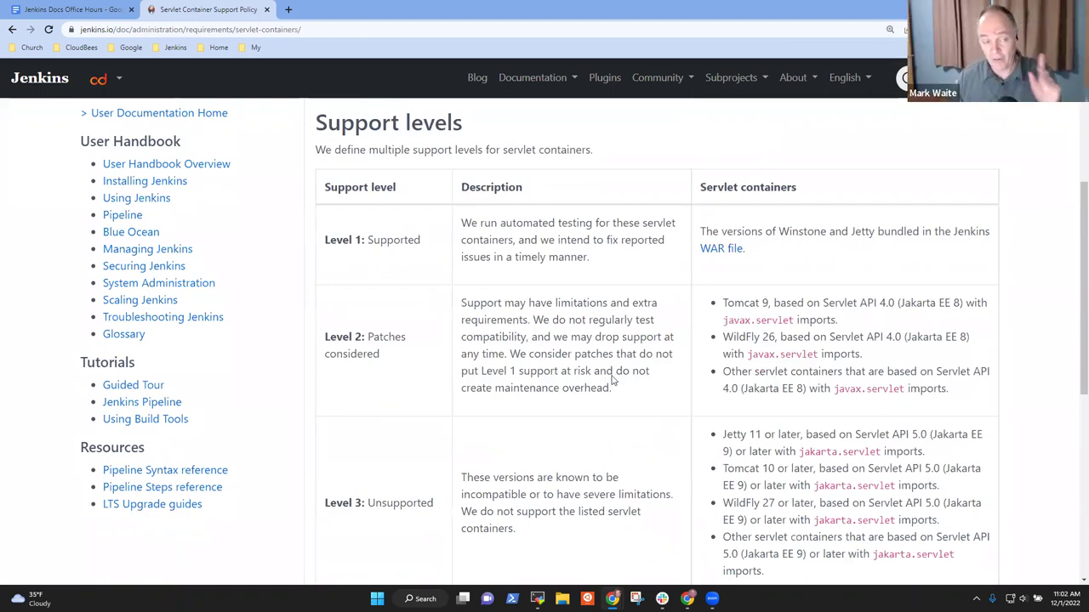
key("ctrl+shift+Tab")
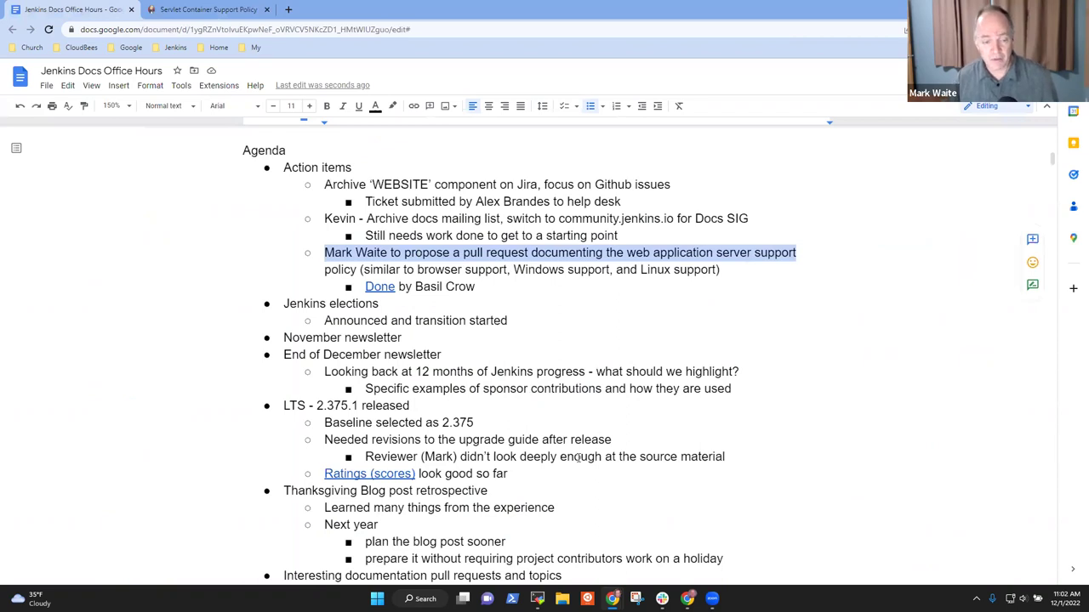
Step: Open the 'automated tests' pull request link from the servlet container support item in a new tab
scroll(577, 459, "down", 4)
left_click(661, 417)
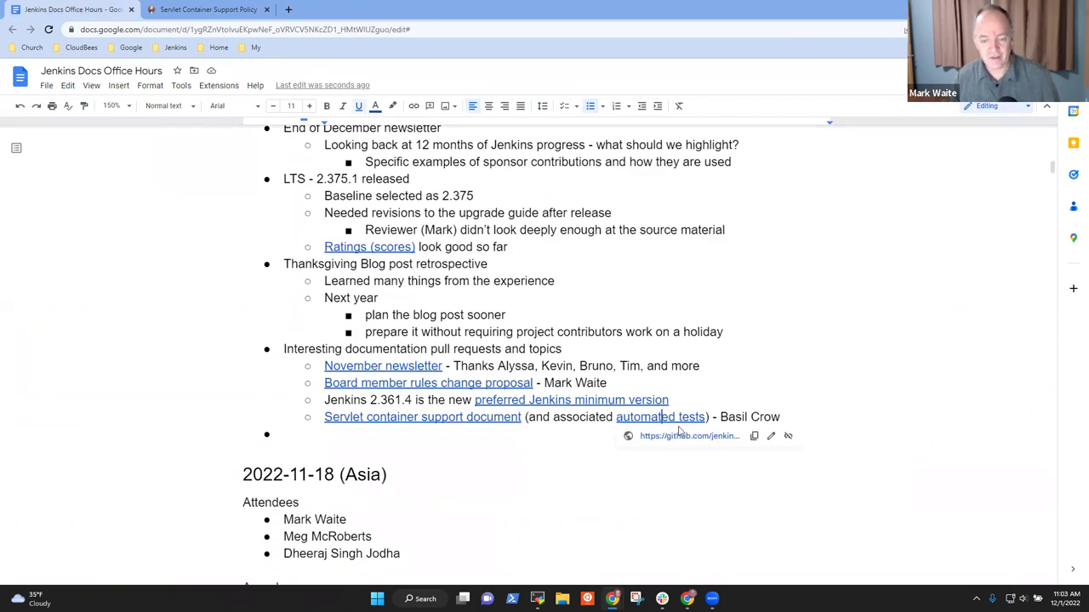
left_click(692, 437)
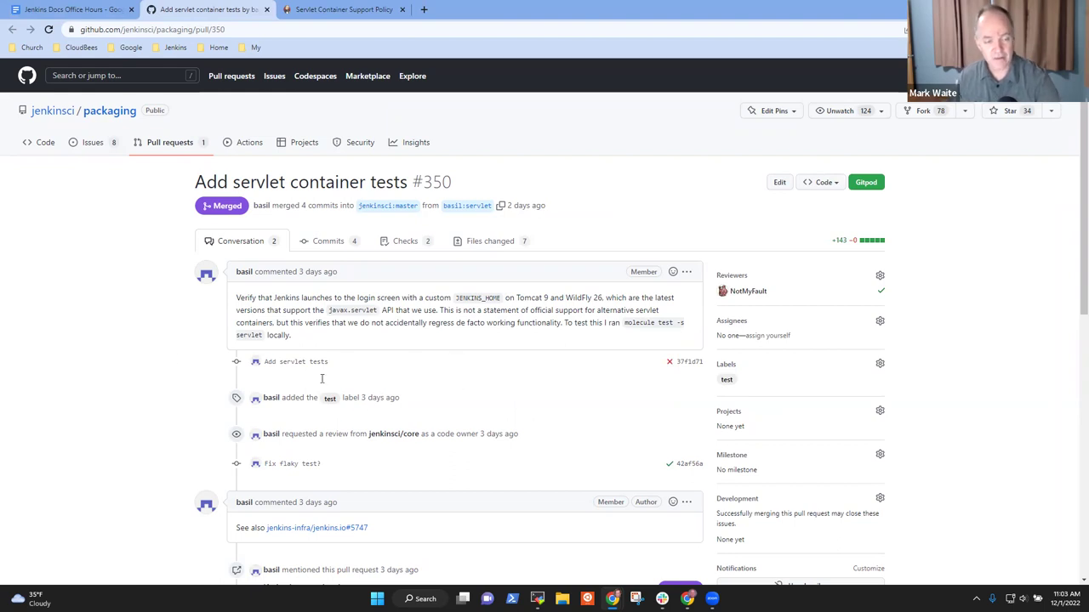
Step: Show PR #350's Files changed and scroll down to the wildfly entry in converge.yml
scroll(457, 364, "down", 3)
scroll(433, 231, "up", 3)
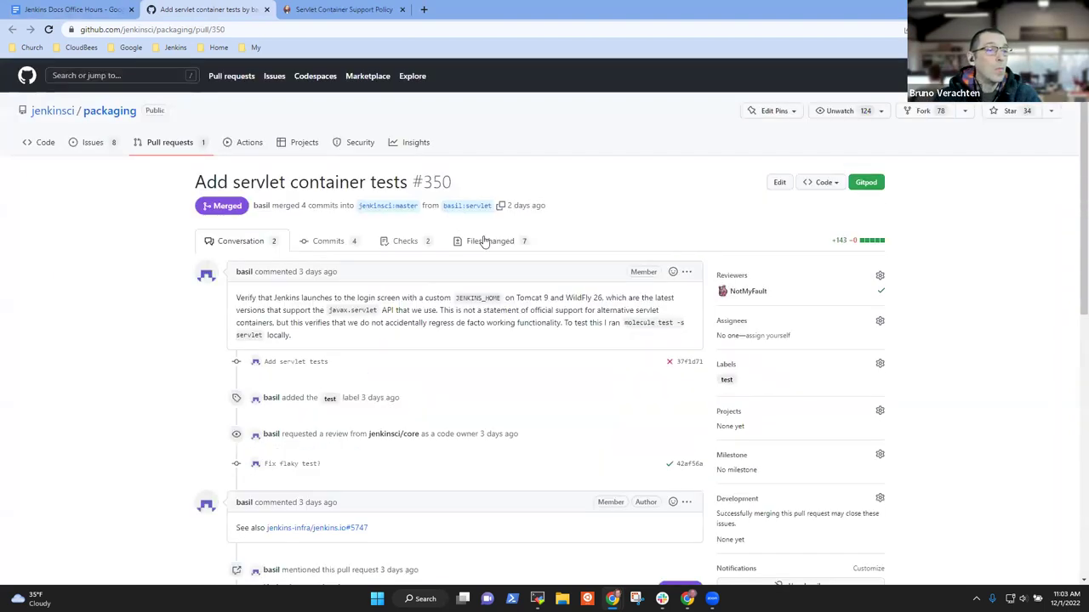
left_click(482, 243)
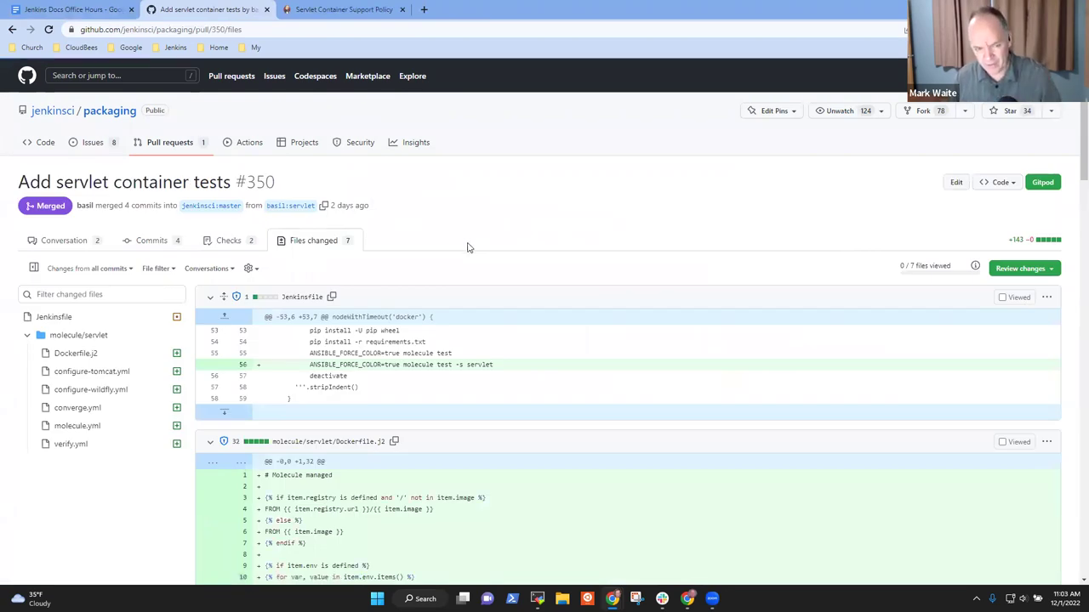
scroll(531, 267, "down", 4)
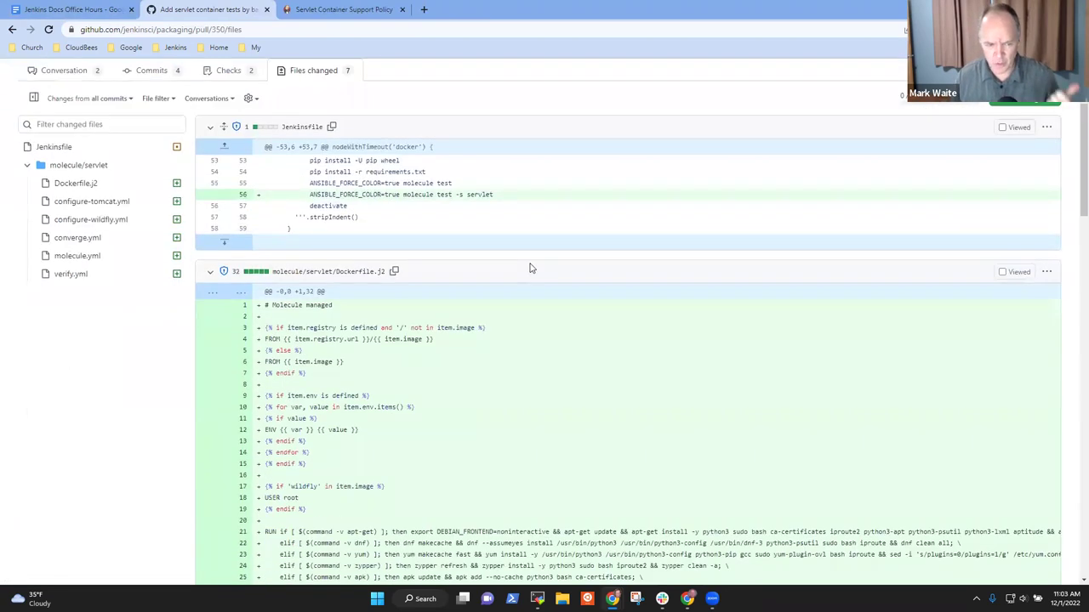
scroll(548, 268, "down", 3)
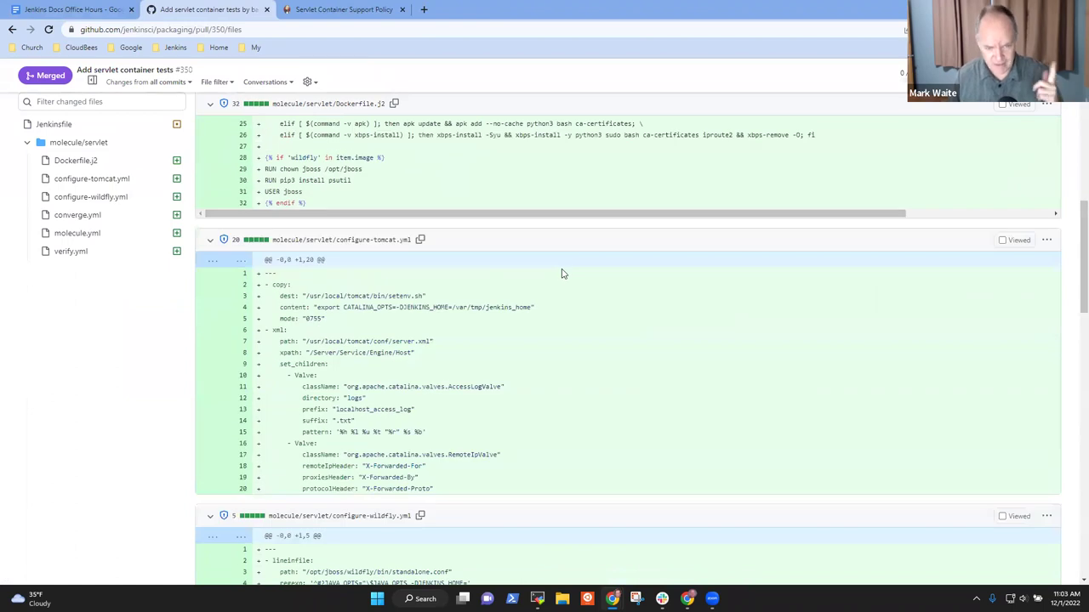
scroll(579, 279, "down", 3)
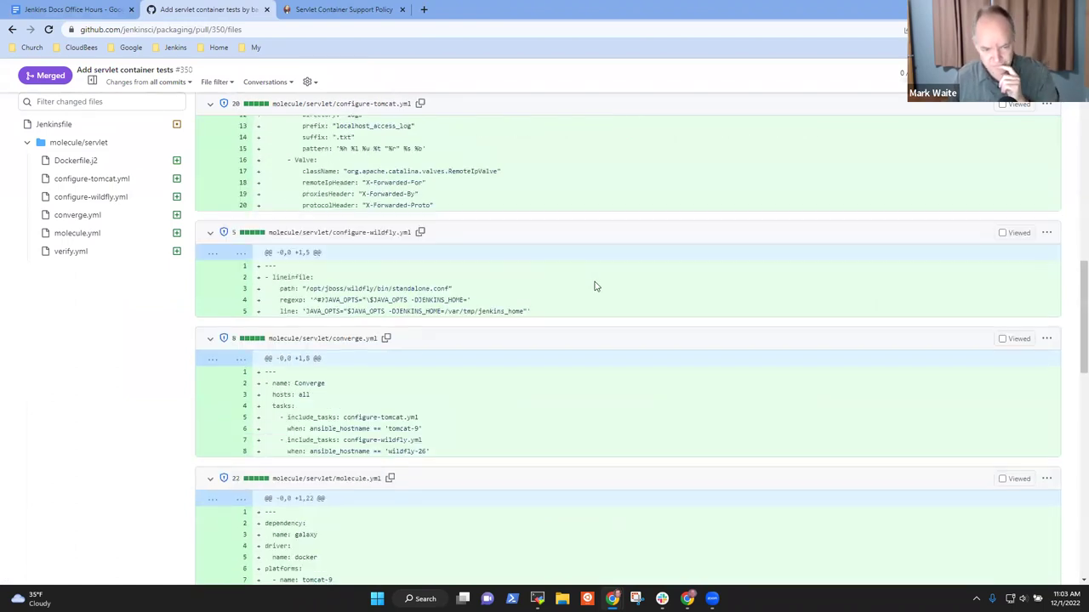
scroll(594, 286, "down", 1)
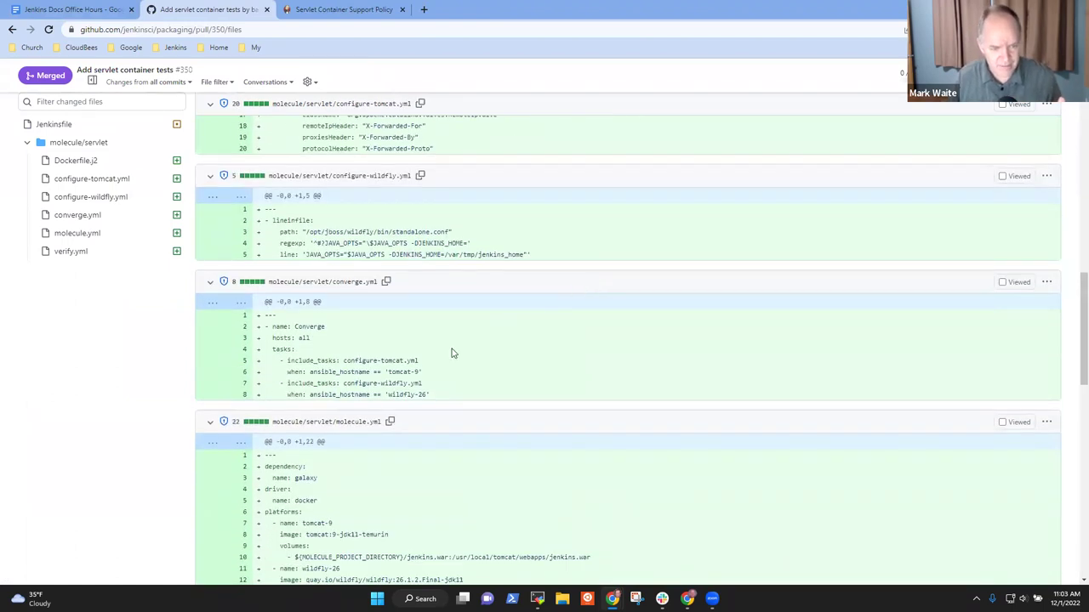
double_click(406, 394)
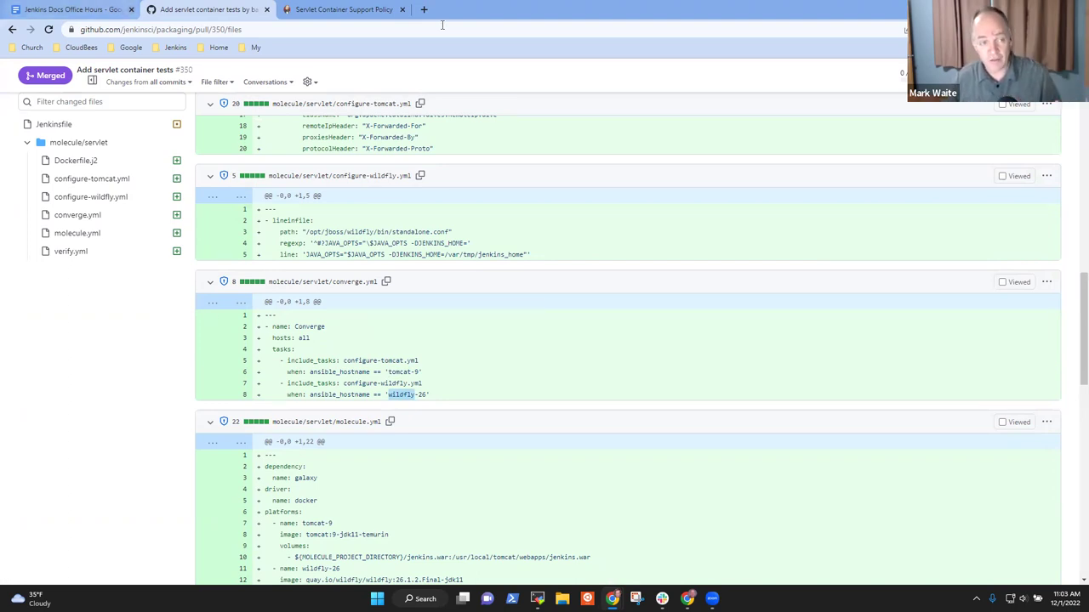
Step: Bring up the Servlet Container Support Policy page at 100% zoom, scrolled back to the top
left_click(351, 10)
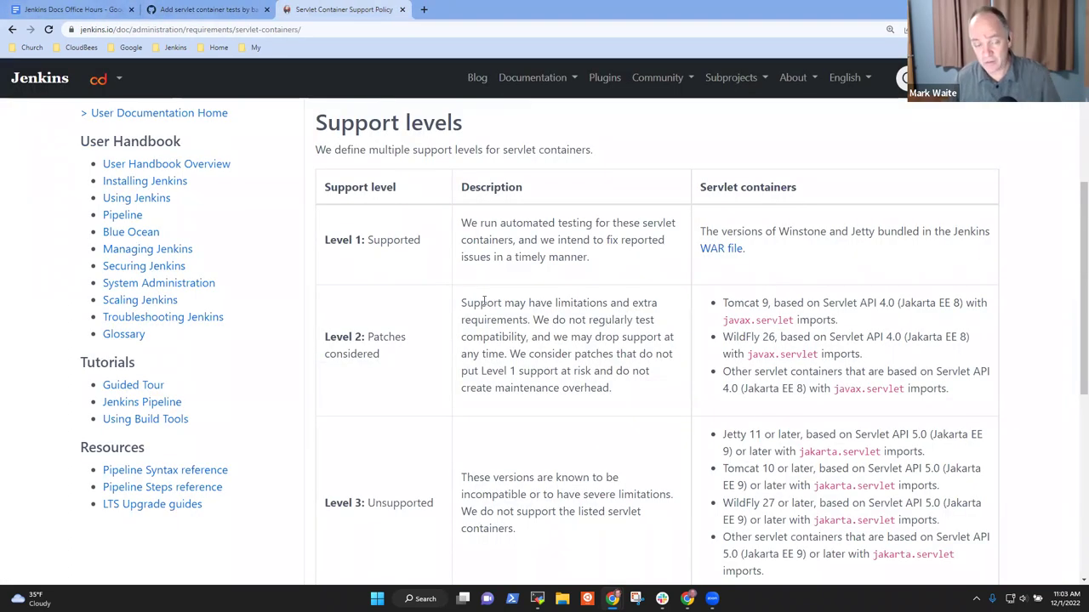
key("ctrl+minus")
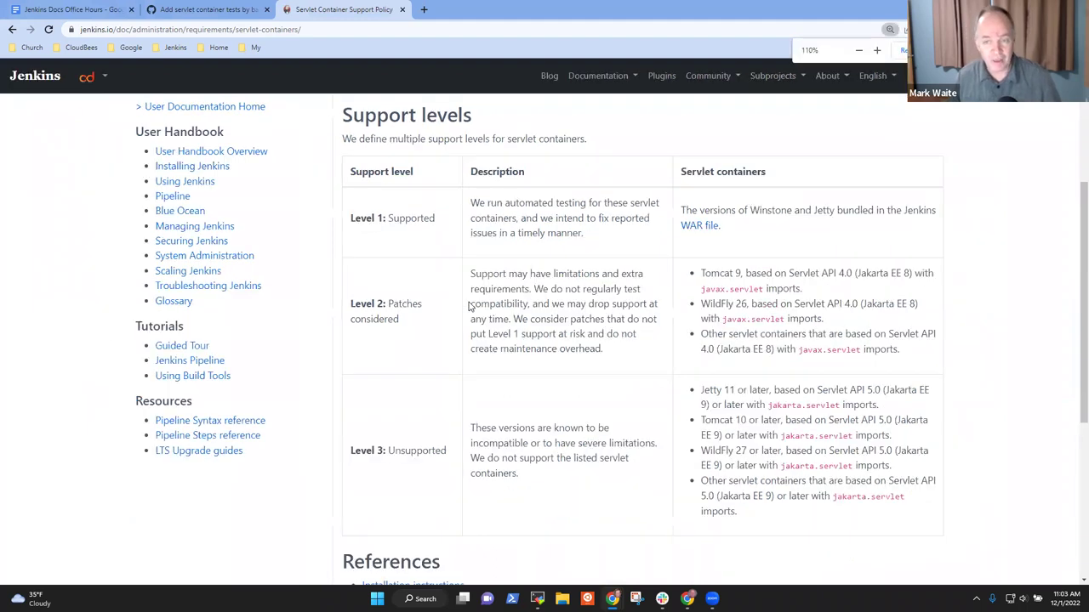
key("ctrl+minus")
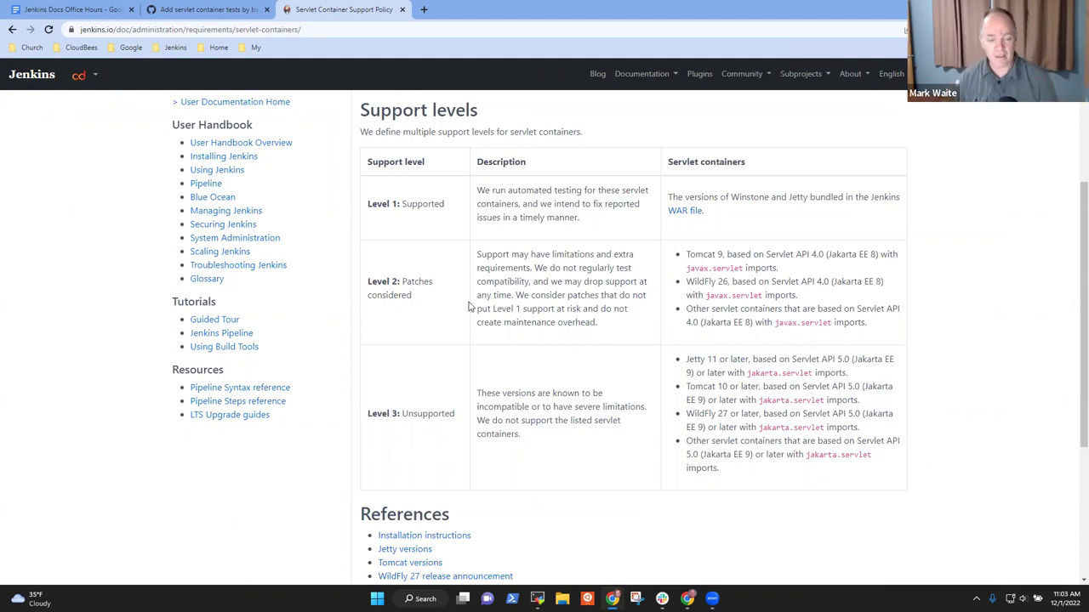
scroll(474, 335, "up", 3)
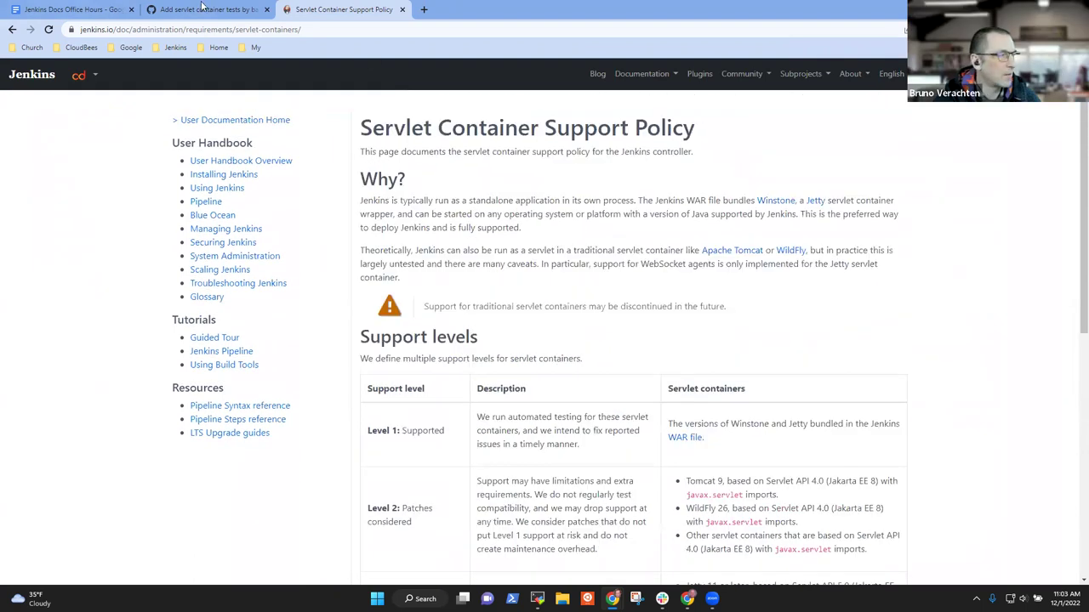
Step: Append the two attendees' names and 'attended governance meeting' to the 'Announced and transition started' line
left_click(113, 8)
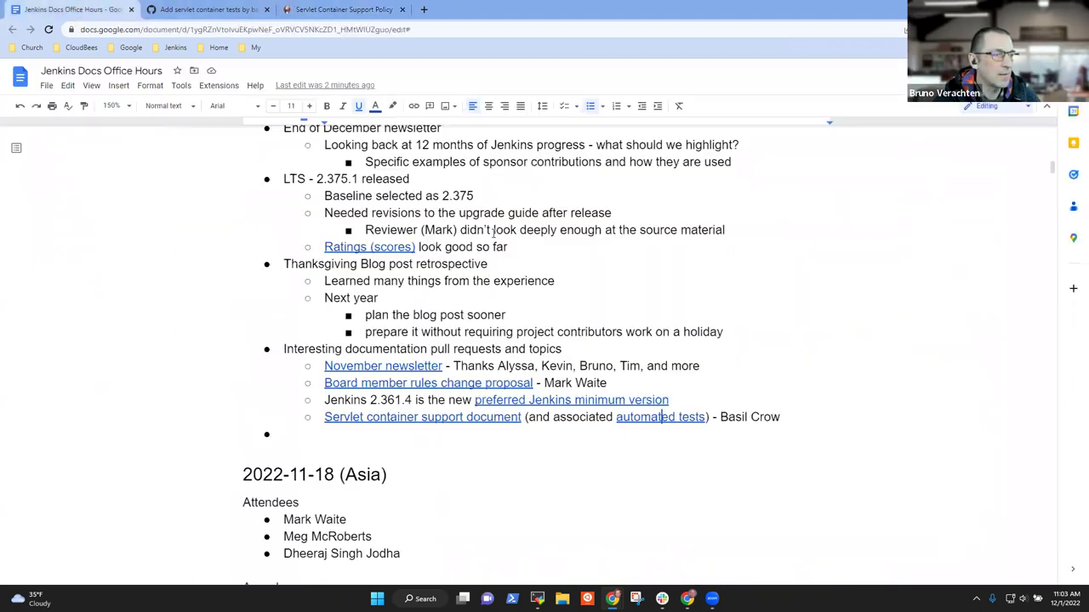
left_click(417, 196)
scroll(489, 190, "up", 3)
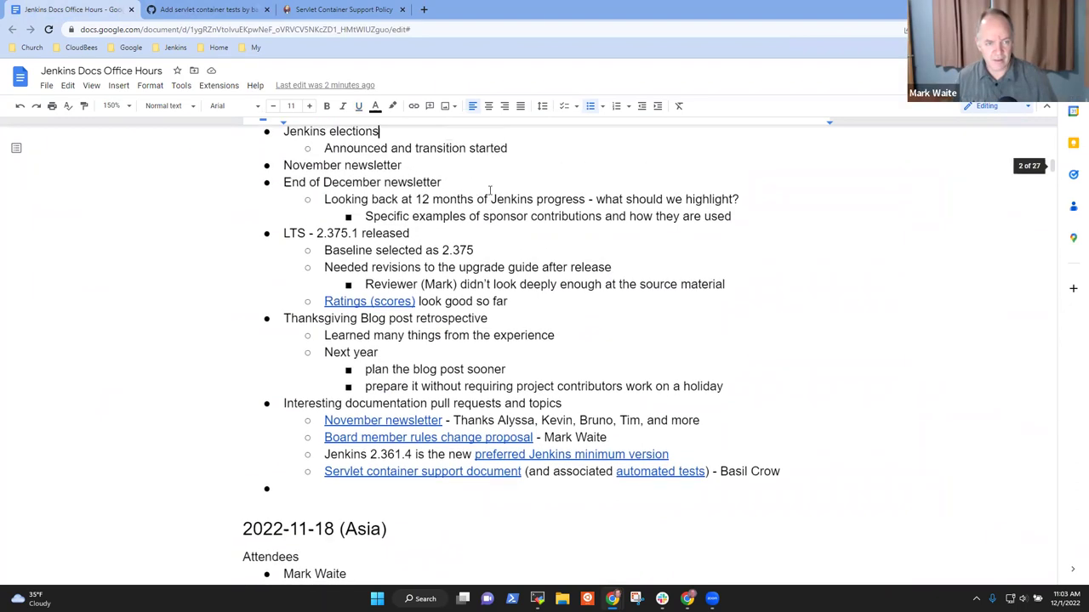
scroll(489, 191, "up", 1)
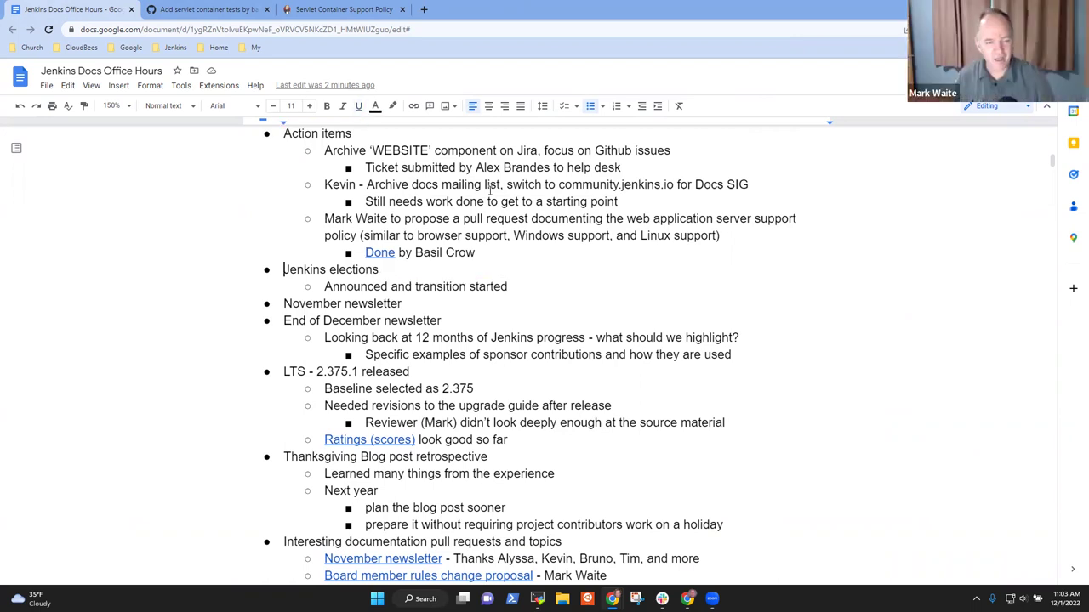
key("shift+End")
key("Down")
key("End")
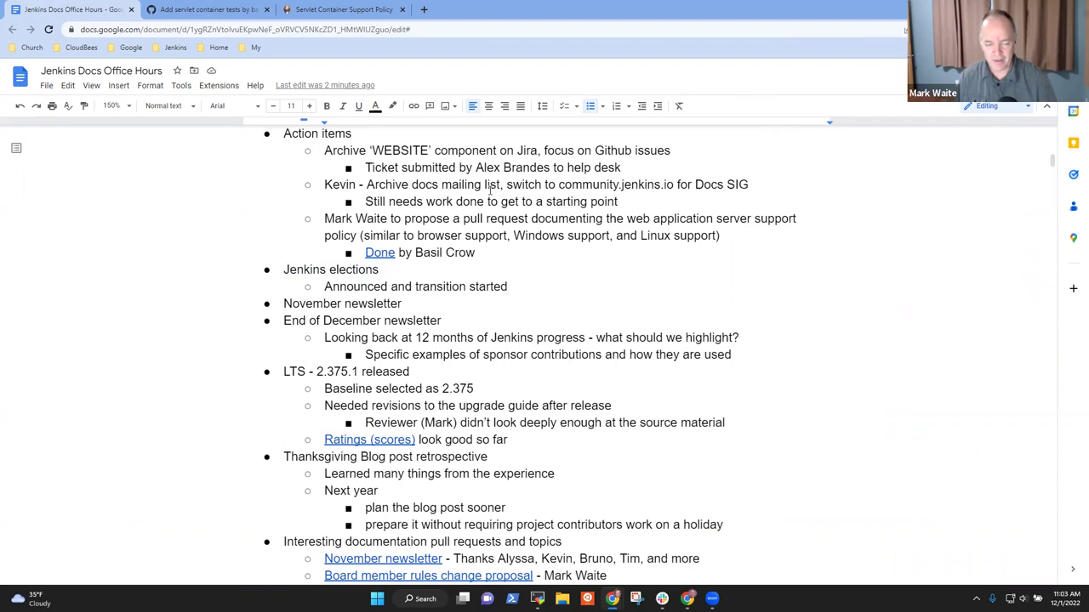
type(", ")
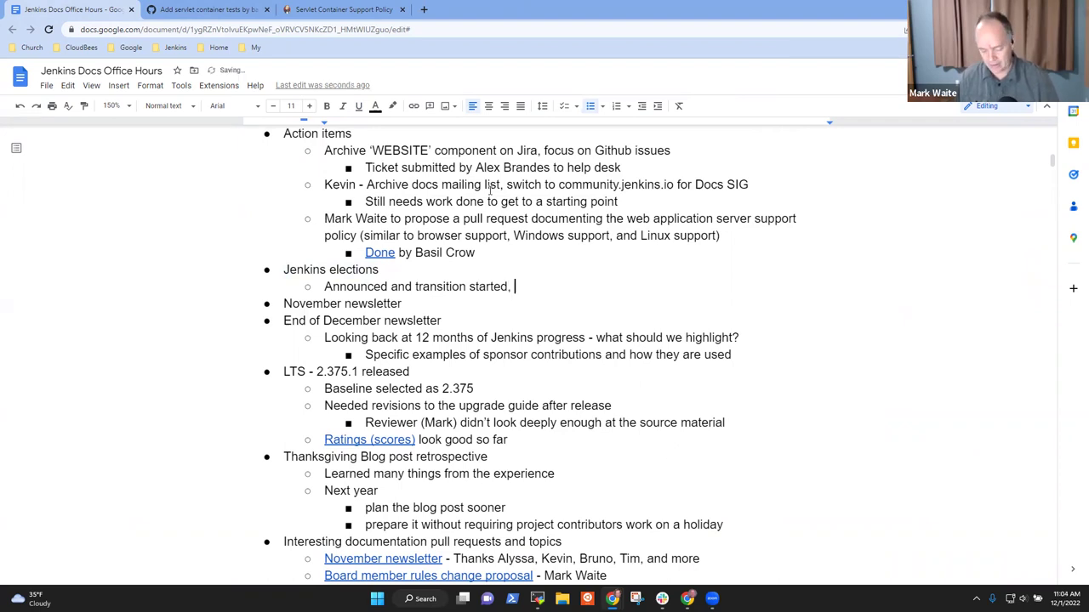
type("Alex & ")
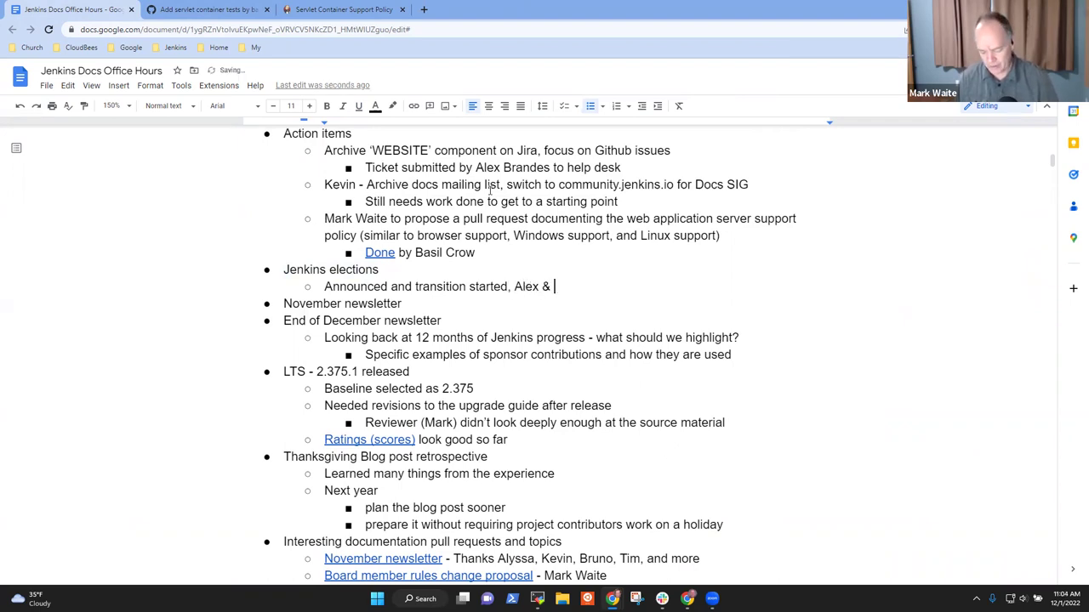
type("Aut")
key("BackSpace")
key("BackSpace")
key("BackSpace")
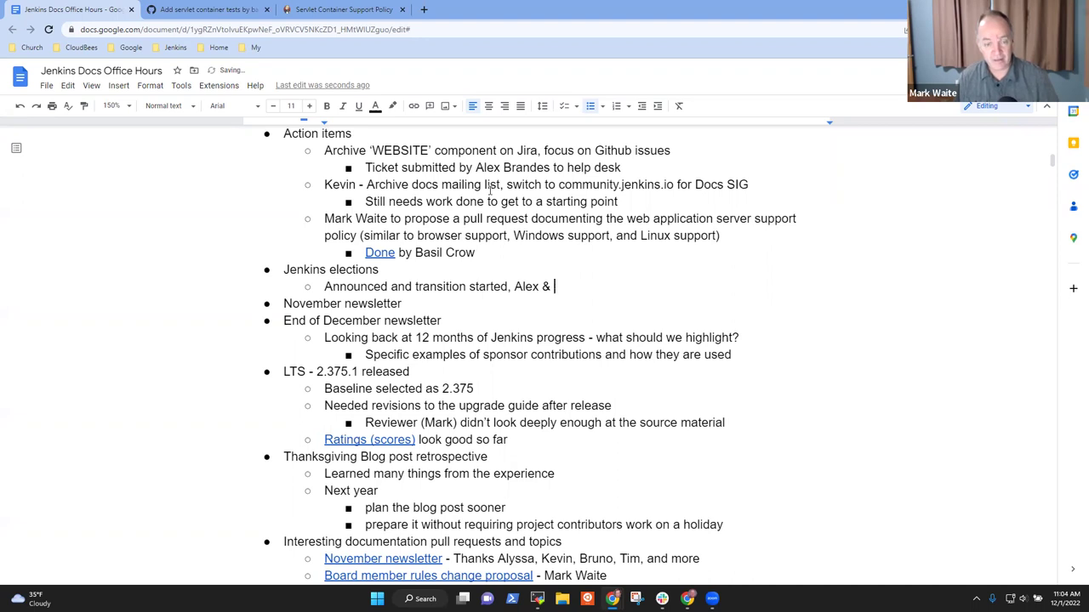
type("Ulli at")
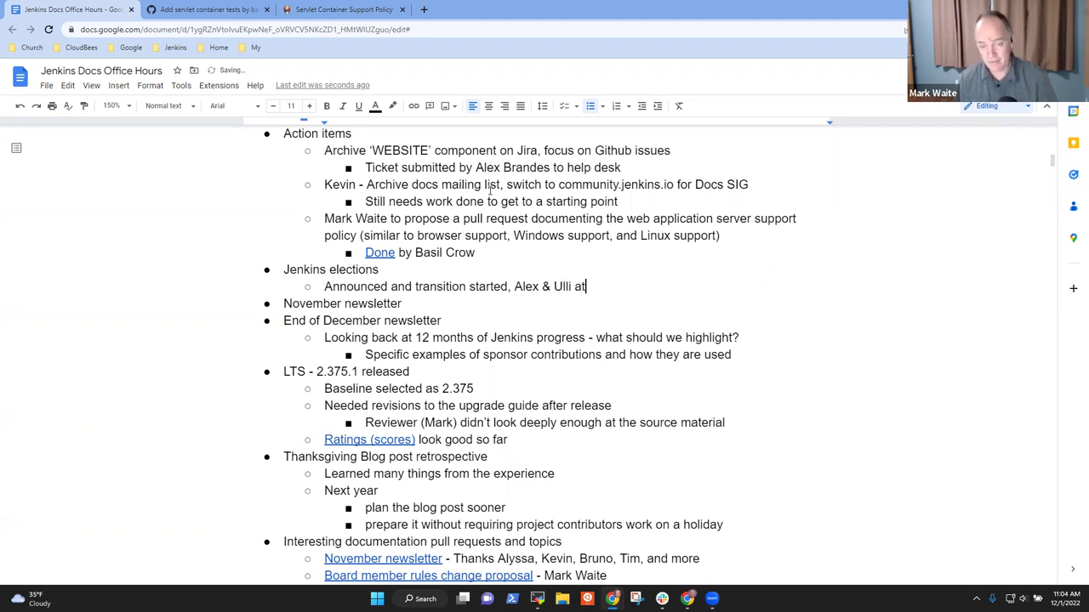
type("tgend")
key("BackSpace")
key("BackSpace")
key("BackSpace")
key("BackSpace")
key("BackSpace")
type("tend3ewd")
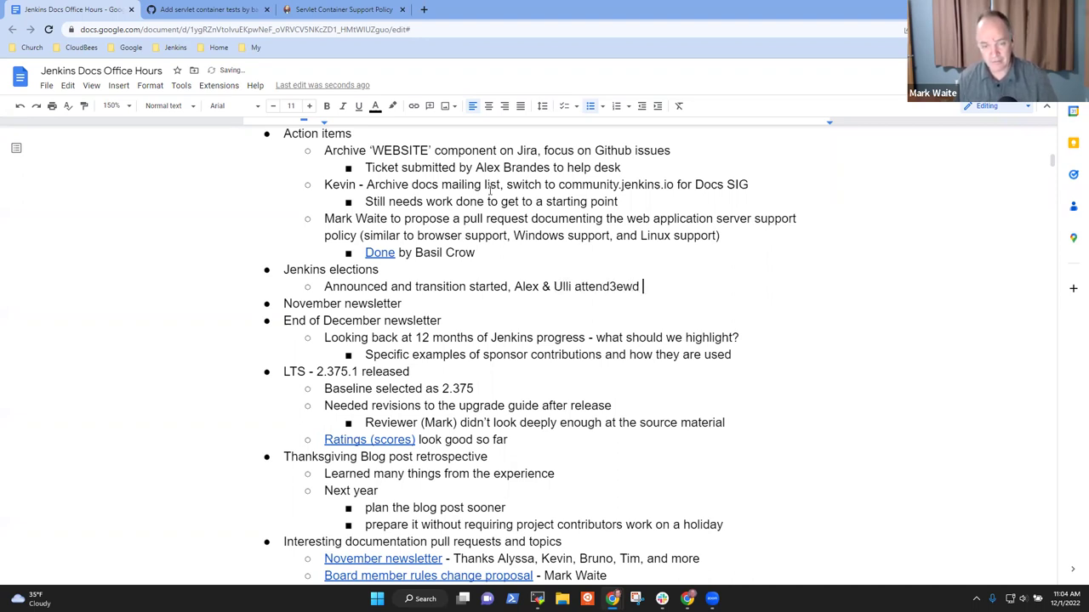
key("BackSpace")
key("BackSpace")
key("BackSpace")
key("BackSpace")
key("BackSpace")
type("ed gov")
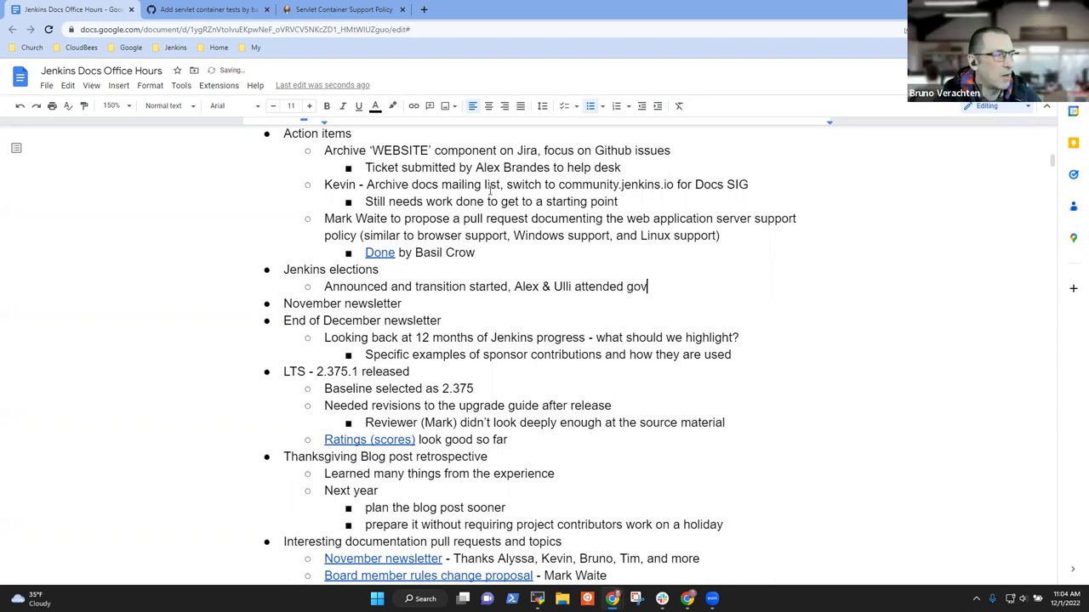
type("ernance meeting")
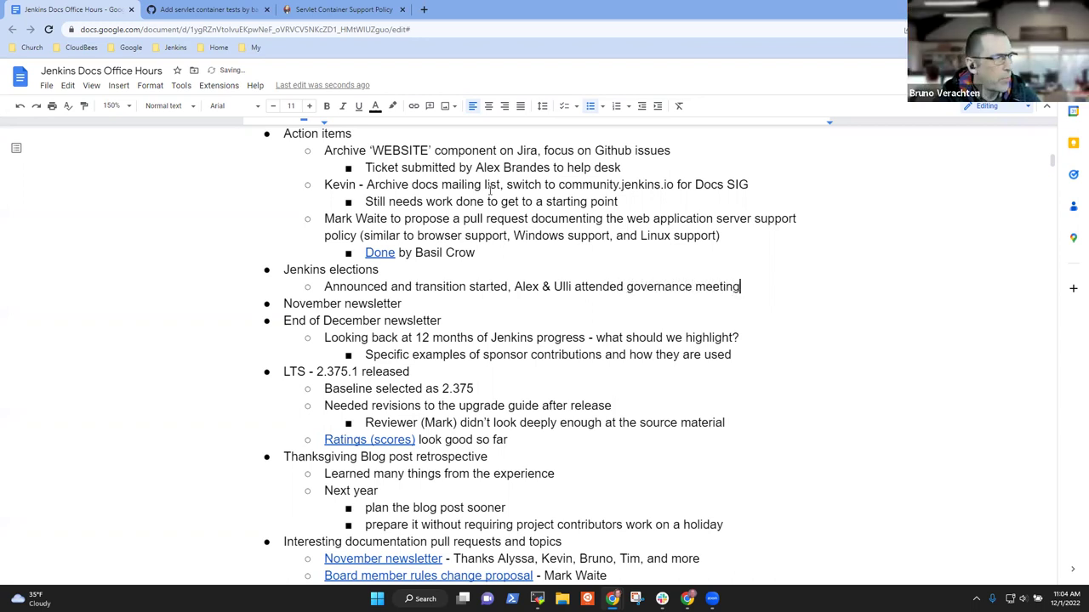
Step: Add a sub-bullet 'Dec 3, 2022 starts the term of the new officers and board members'
key("Return")
type("Dec ")
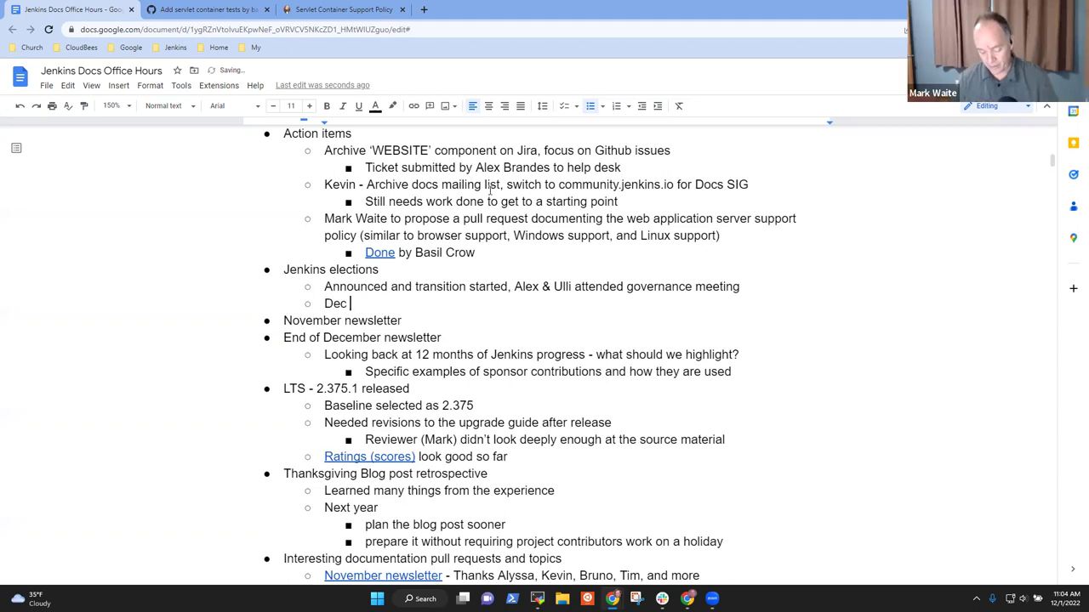
type("3, 2022 starts their")
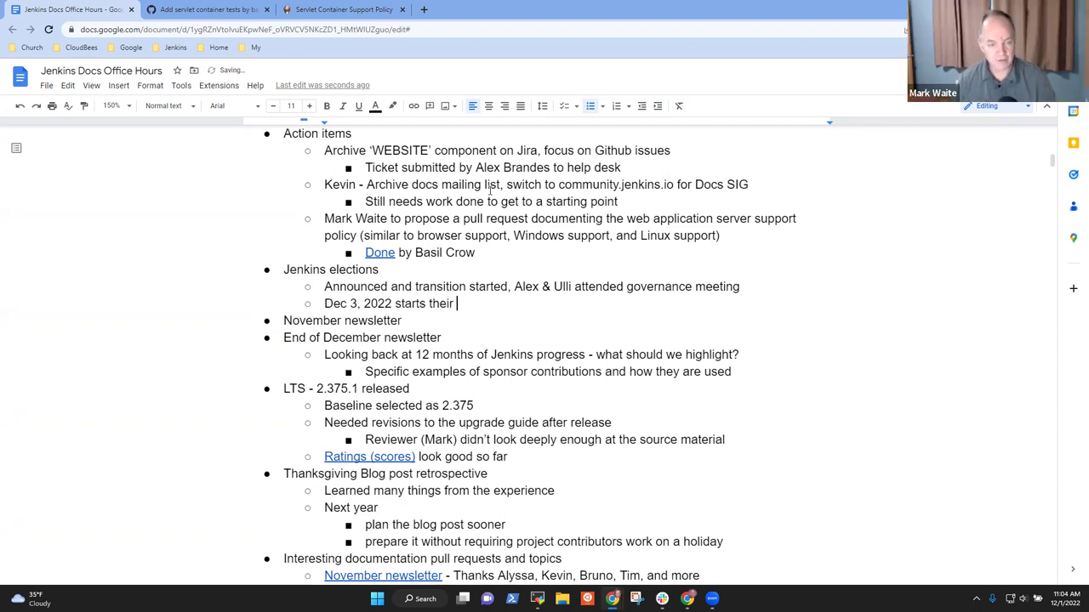
key("ctrl+BackSpace")
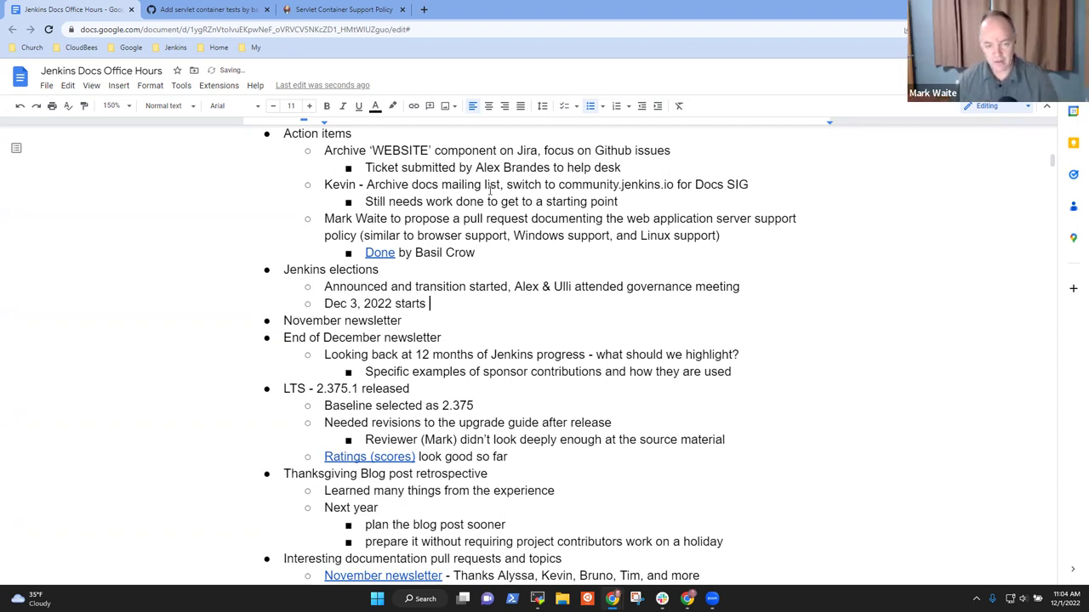
type("the term of th")
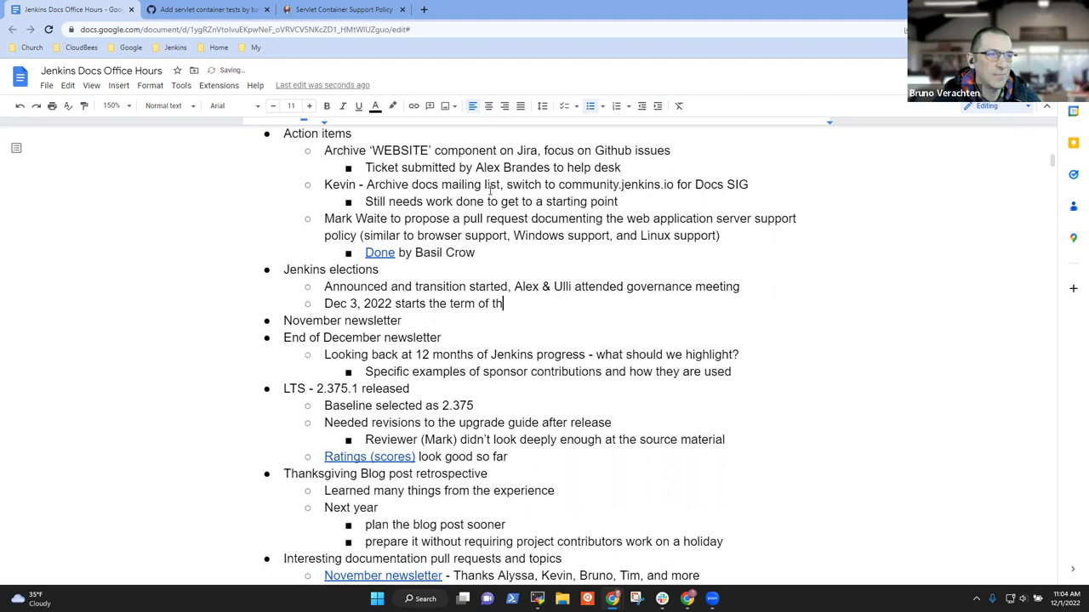
type("e new officers and bor")
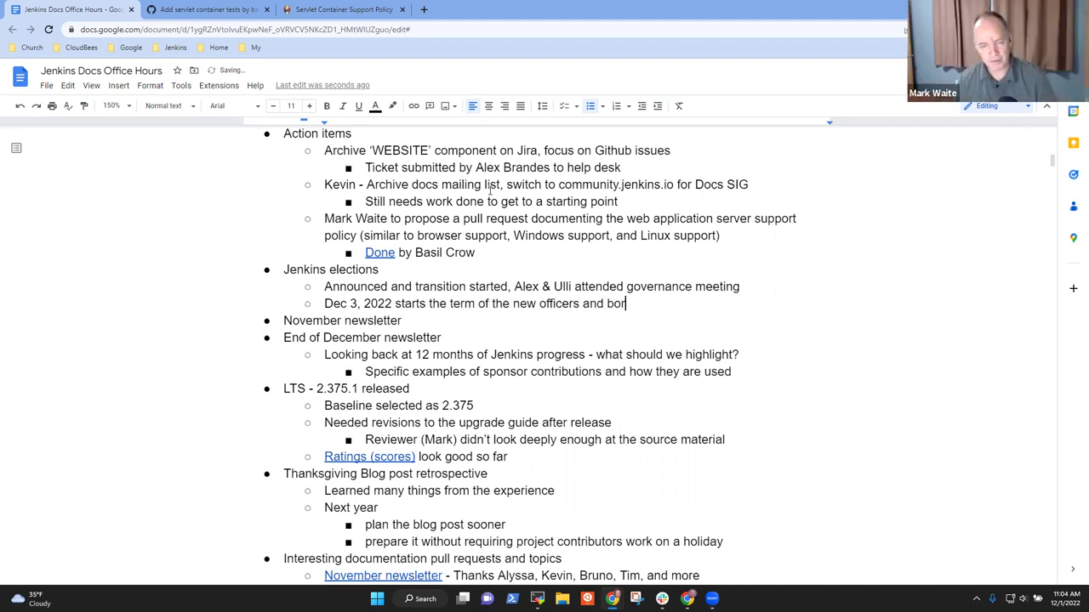
key("BackSpace")
type("ard ")
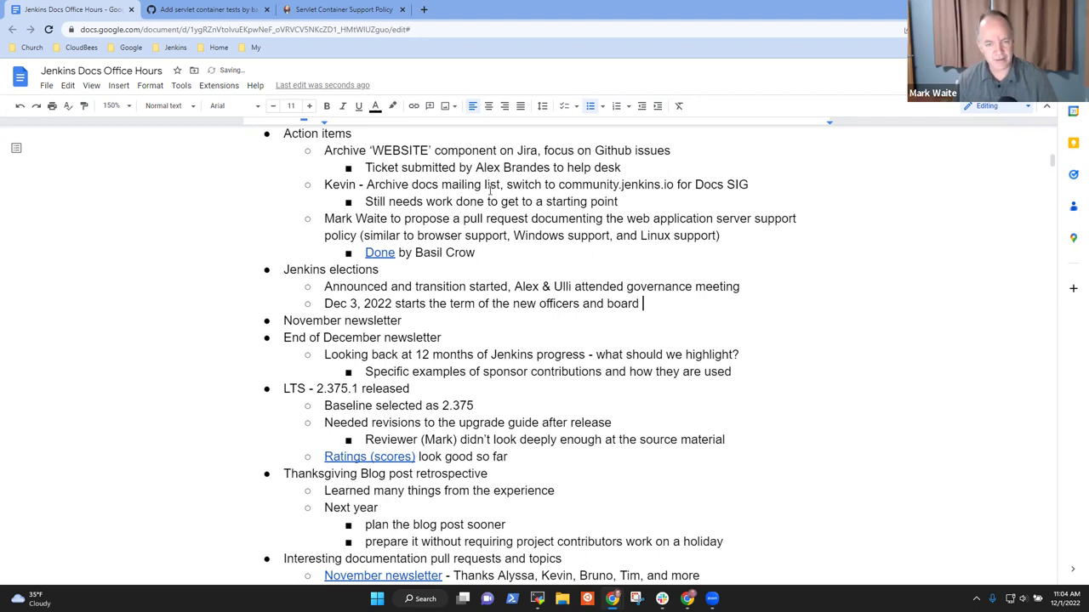
type("members")
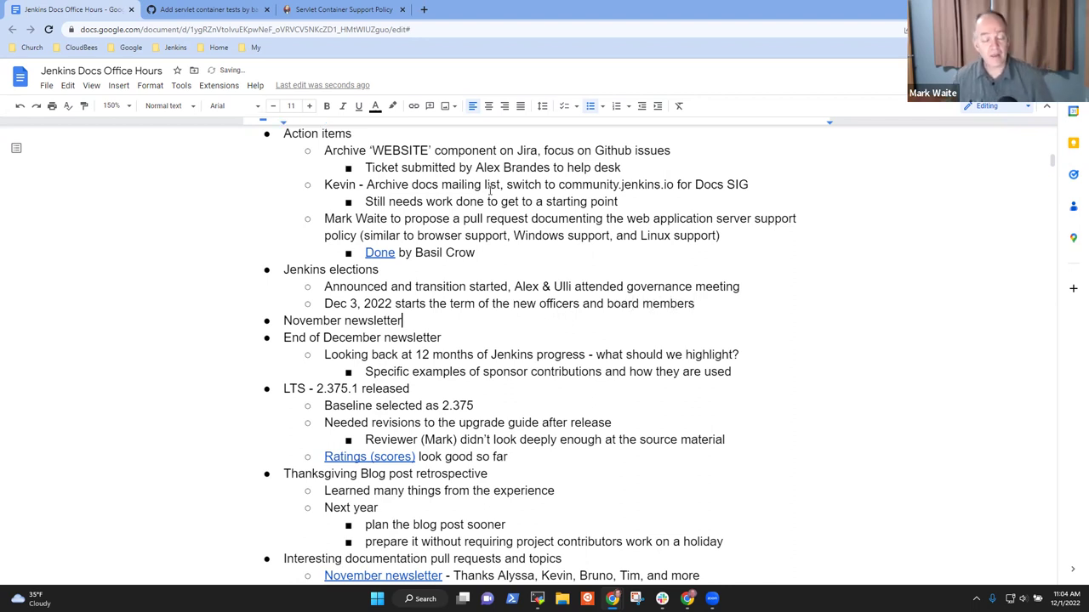
Step: Add an indented sub-bullet under November newsletter naming the contributor who 'gathered' the content
key("Up")
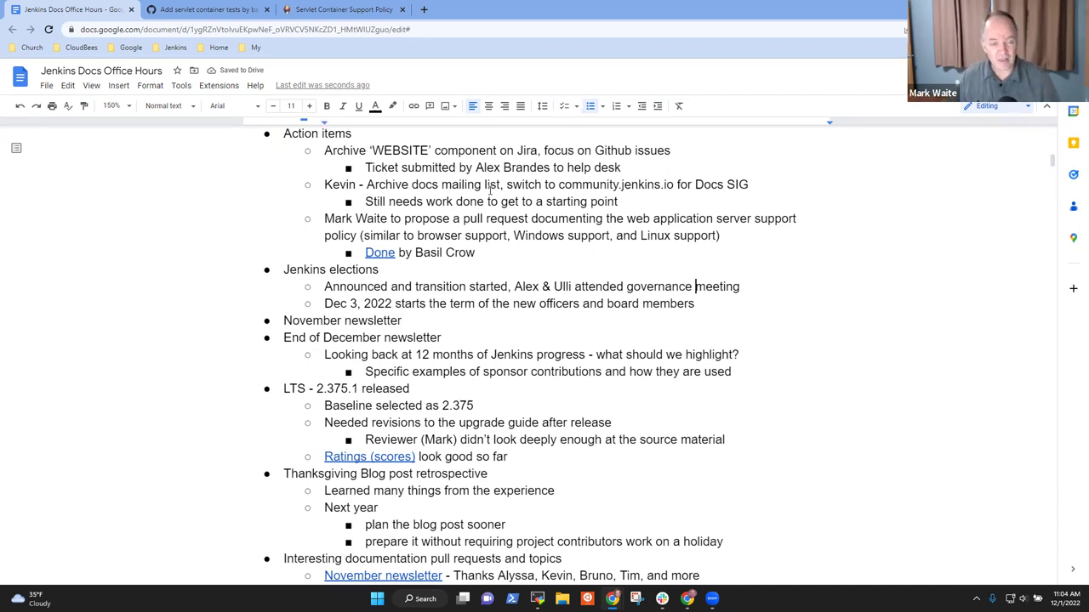
key("Up")
key("Home")
key("shift+End")
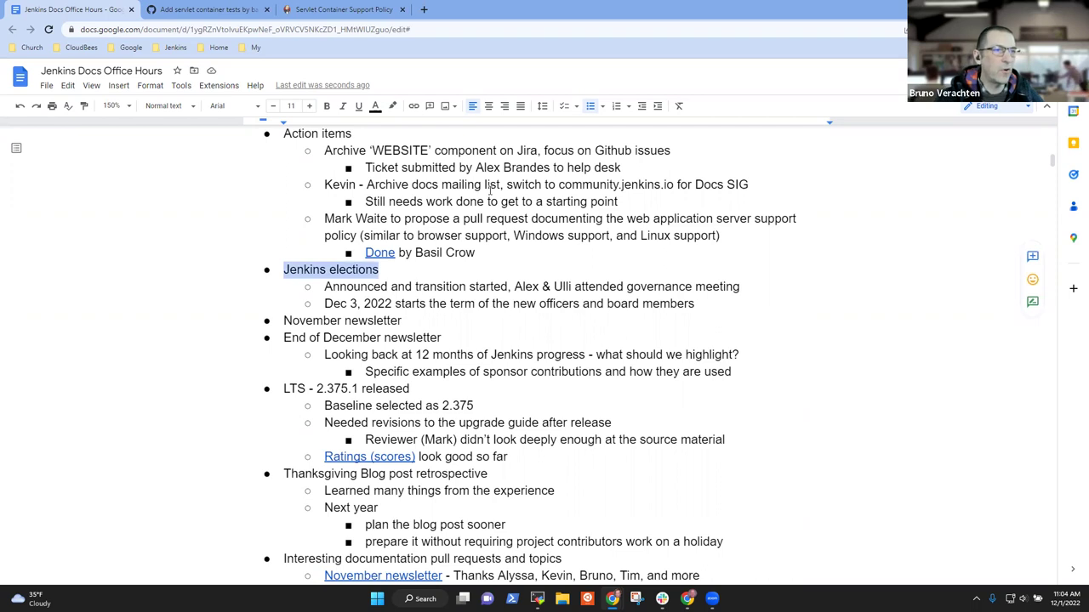
key("Down")
key("Down")
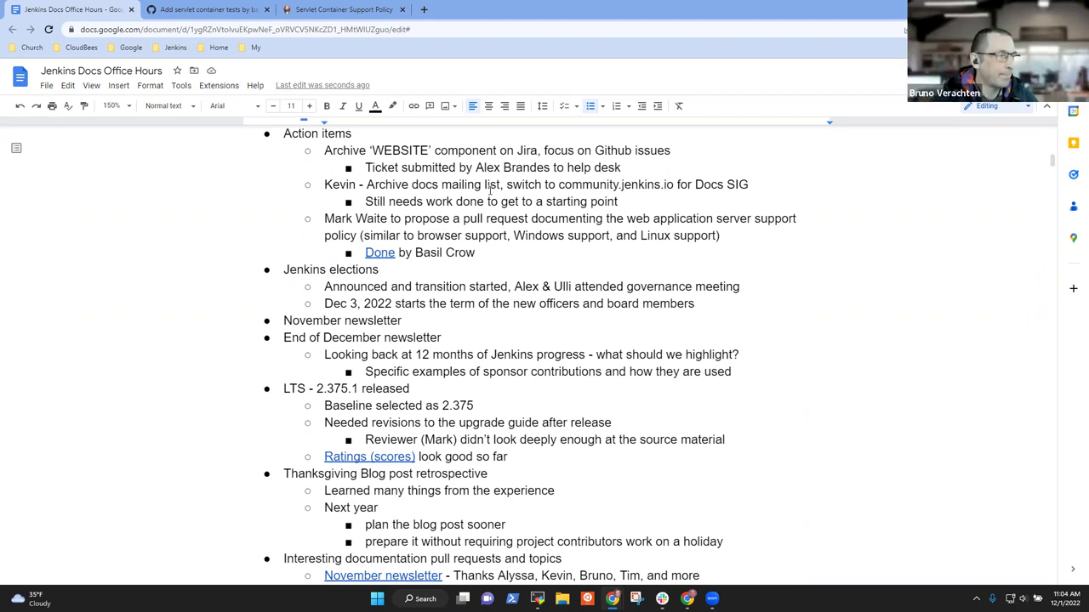
key("Home")
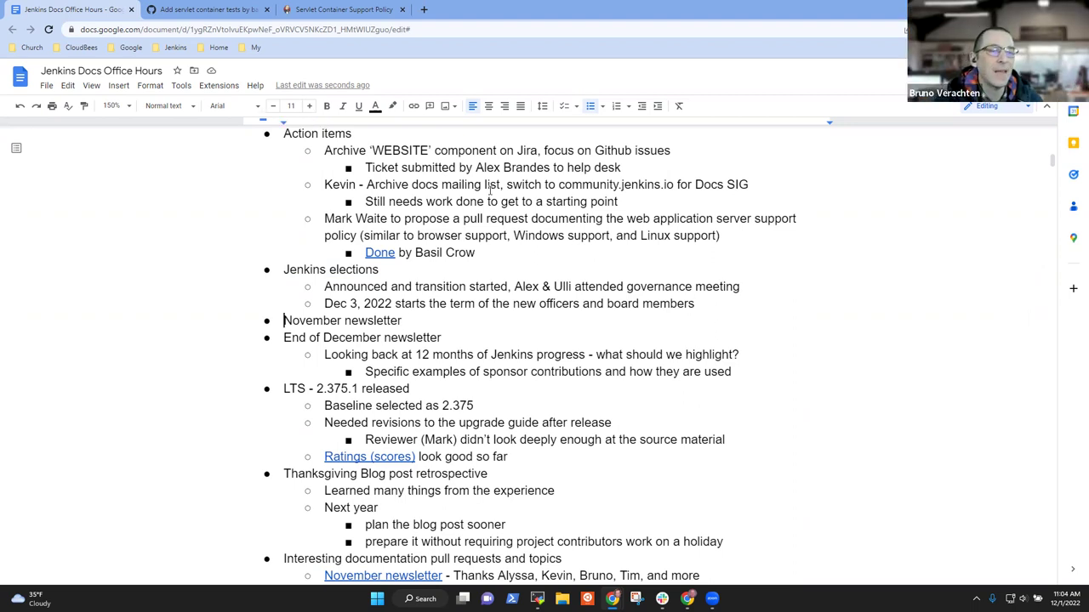
key("shift+End")
key("End")
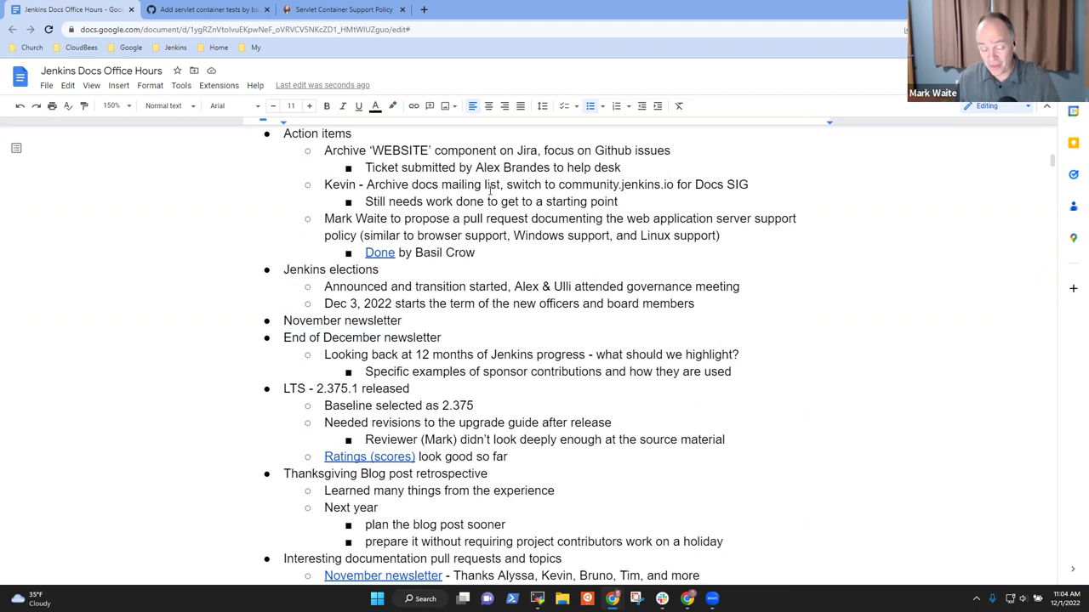
key("Return")
key("Tab")
type("ALjs")
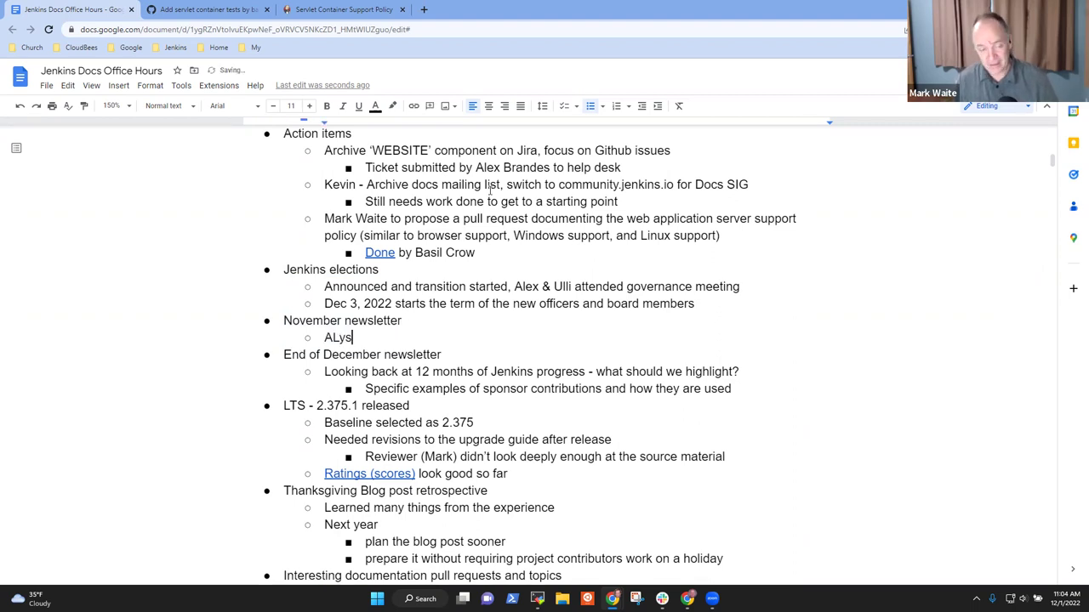
type("es")
key("BackSpace")
key("BackSpace")
key("BackSpace")
key("BackSpace")
key("BackSpace")
type("lys")
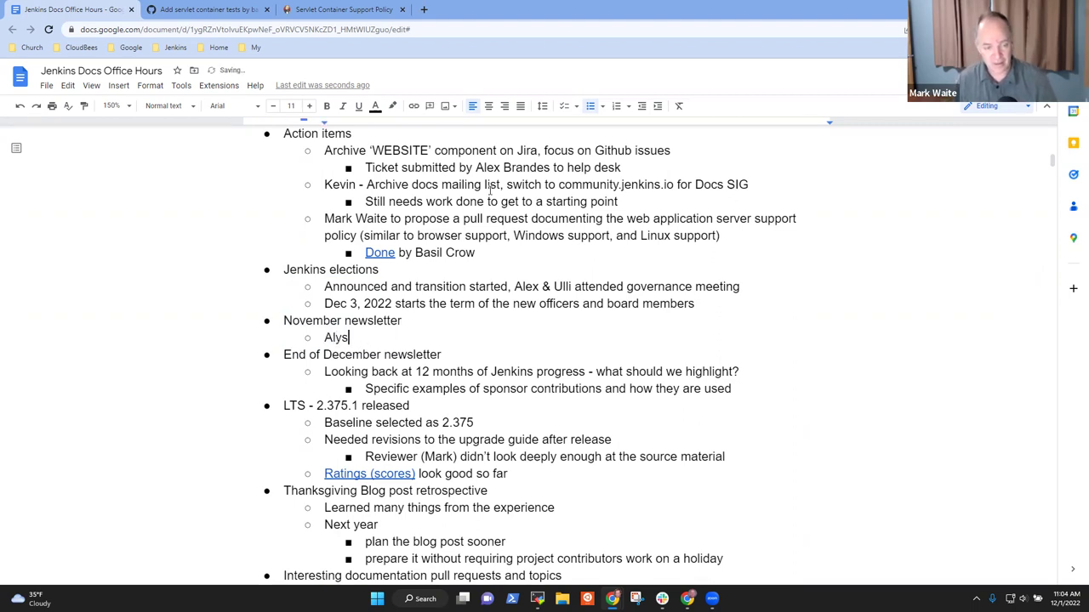
type("sa gathere")
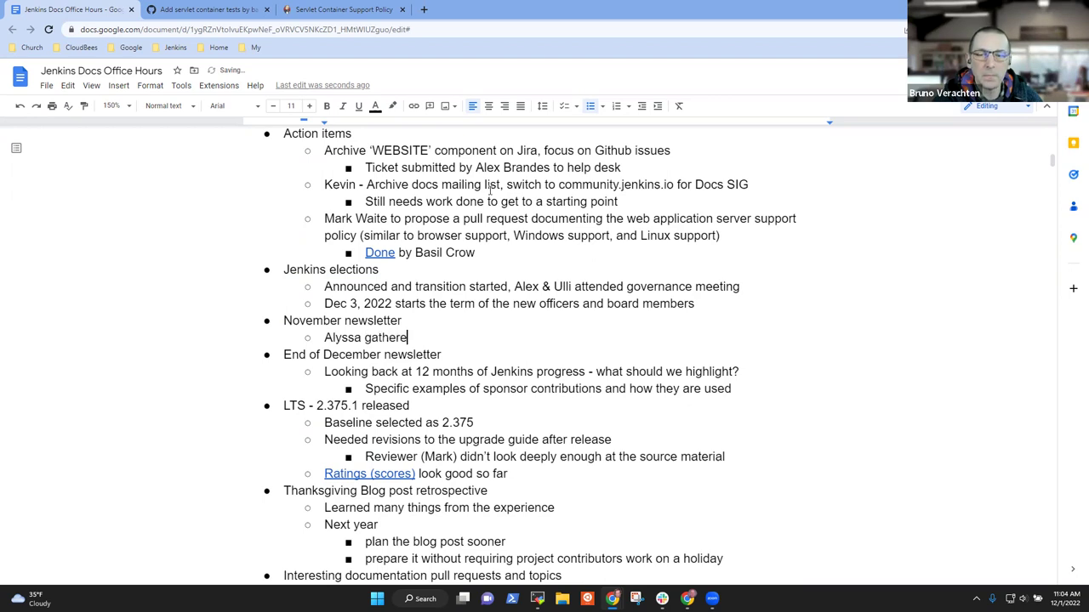
type("d")
Step: Add a sub-bullet that a contributor submitted the pull request, with 'a few things to adapt'
key("Return")
type("Bea")
key("BackSpace")
key("BackSpace")
key("BackSpace")
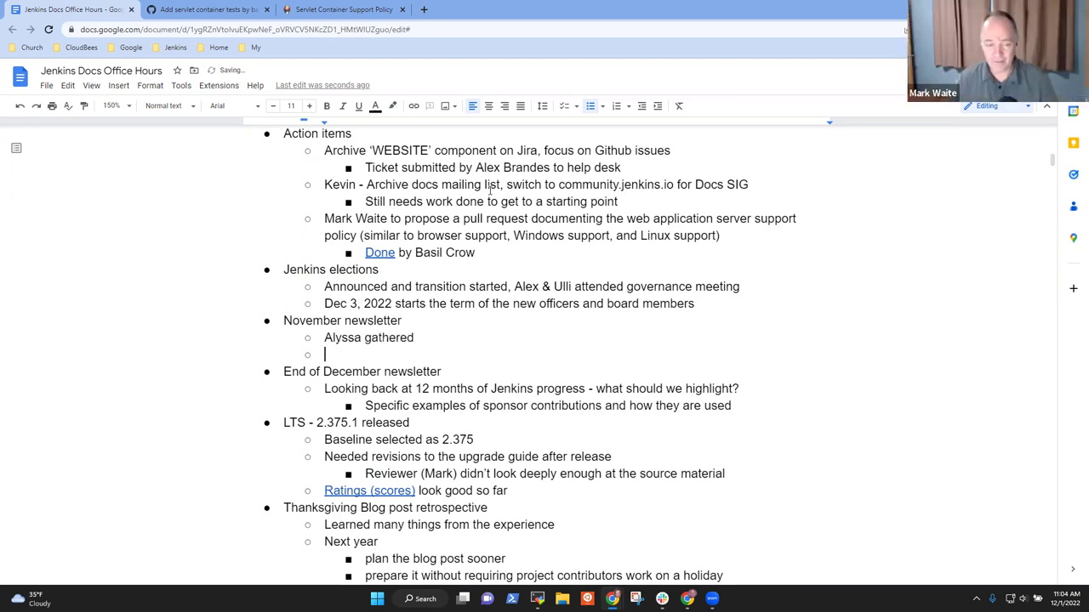
type("Brun")
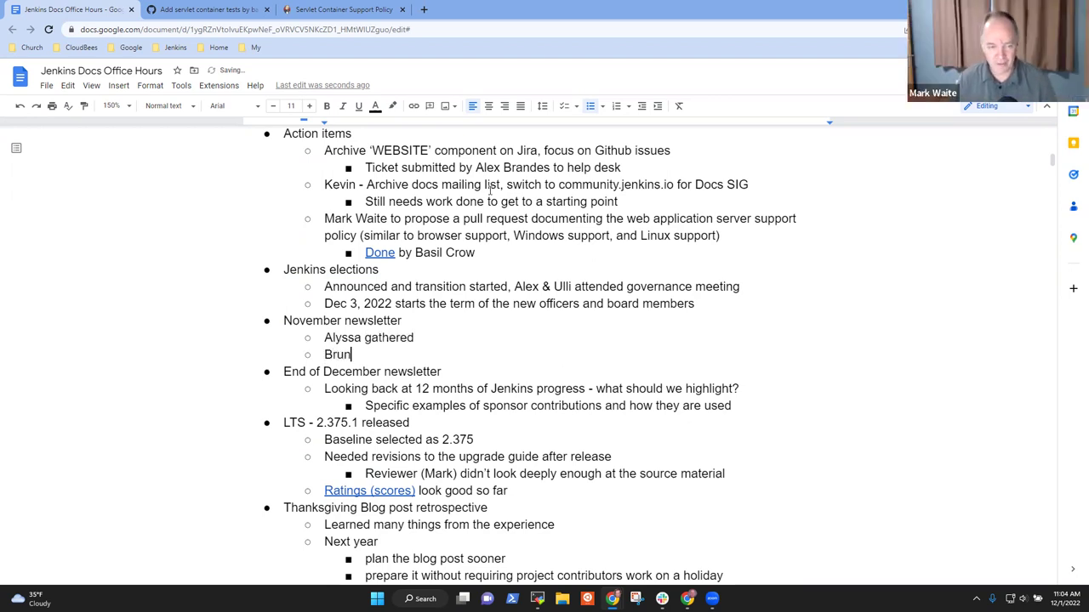
type("o ")
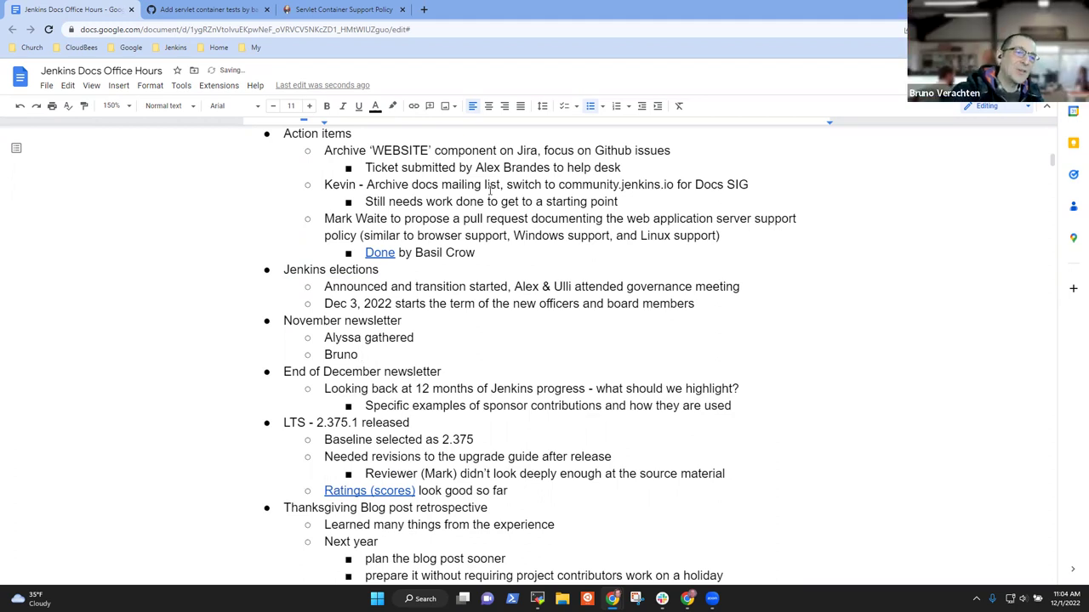
type("has submitted ")
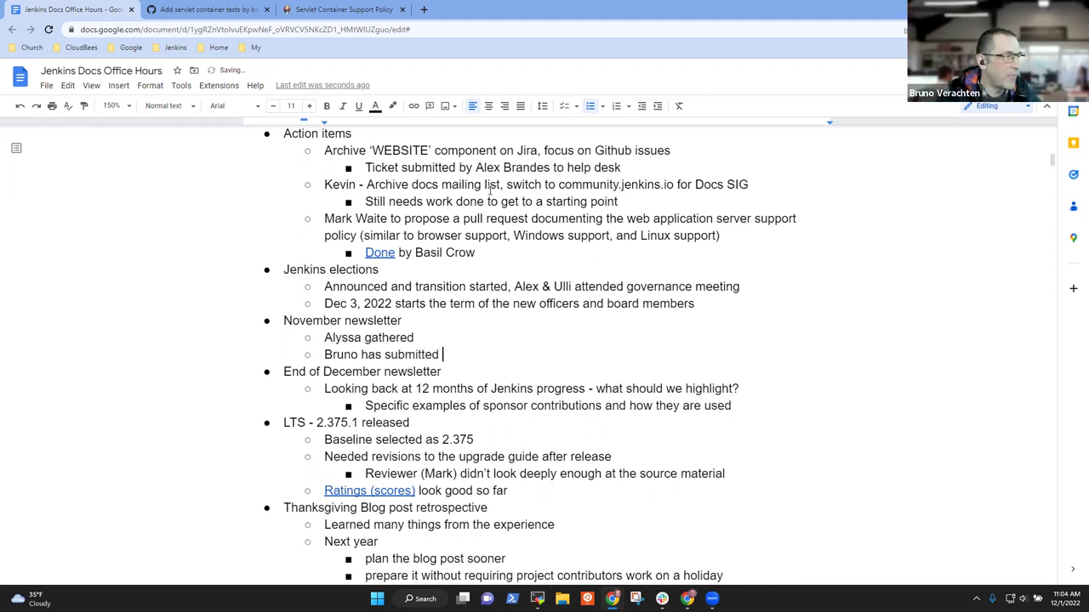
type("the ")
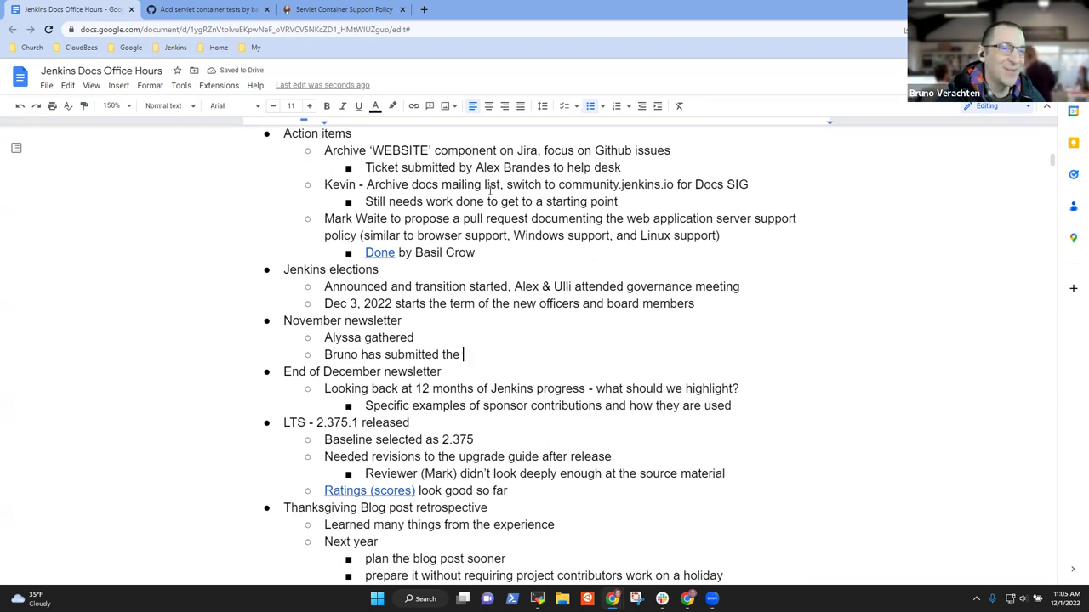
type("pu")
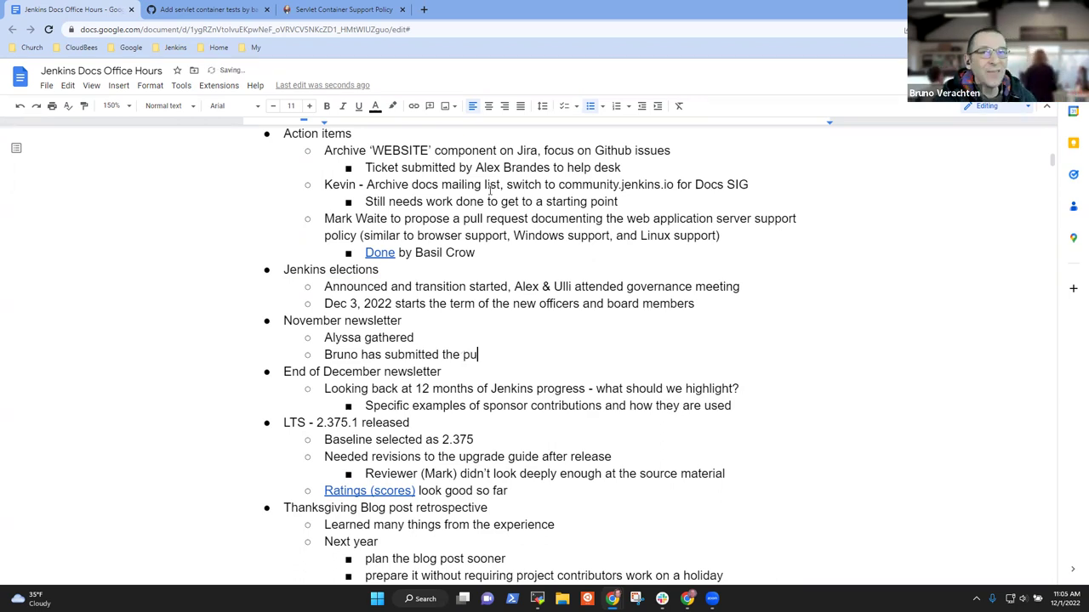
type("ll request")
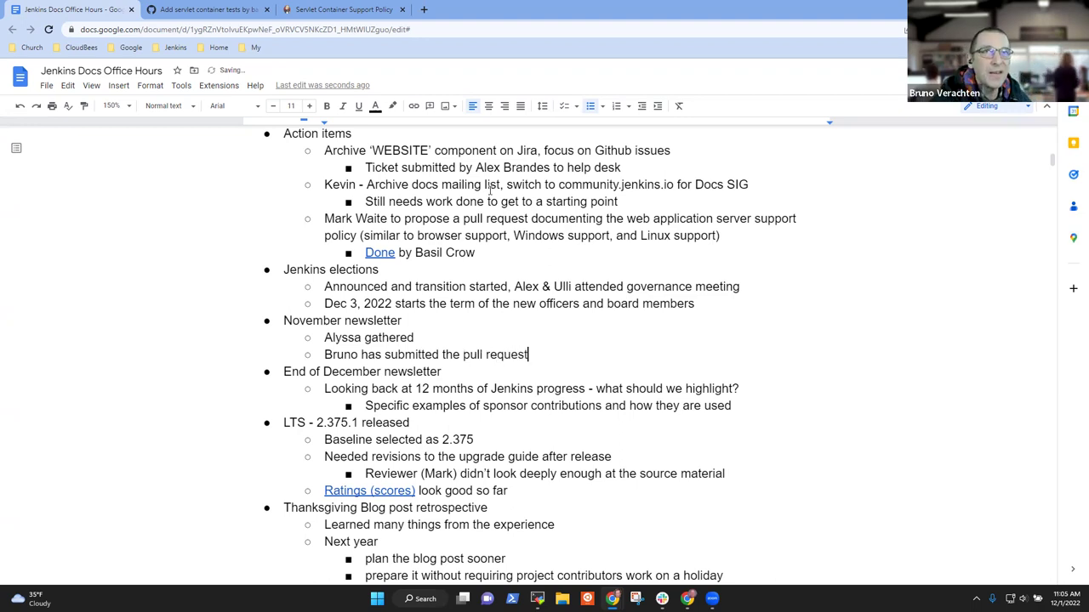
type(",")
key("BackSpace")
key("BackSpace")
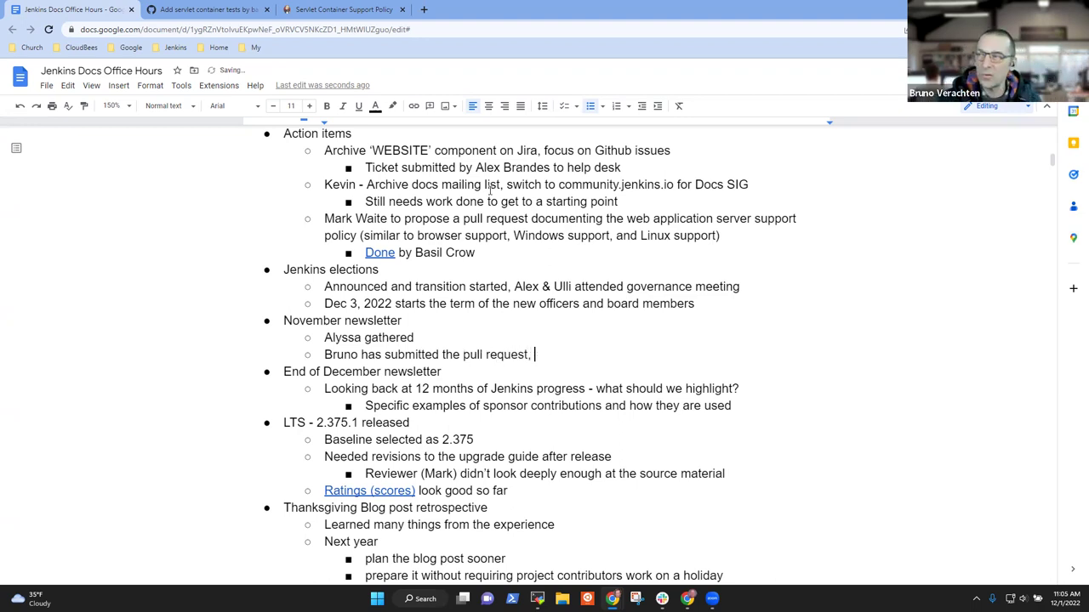
type(", a few thin")
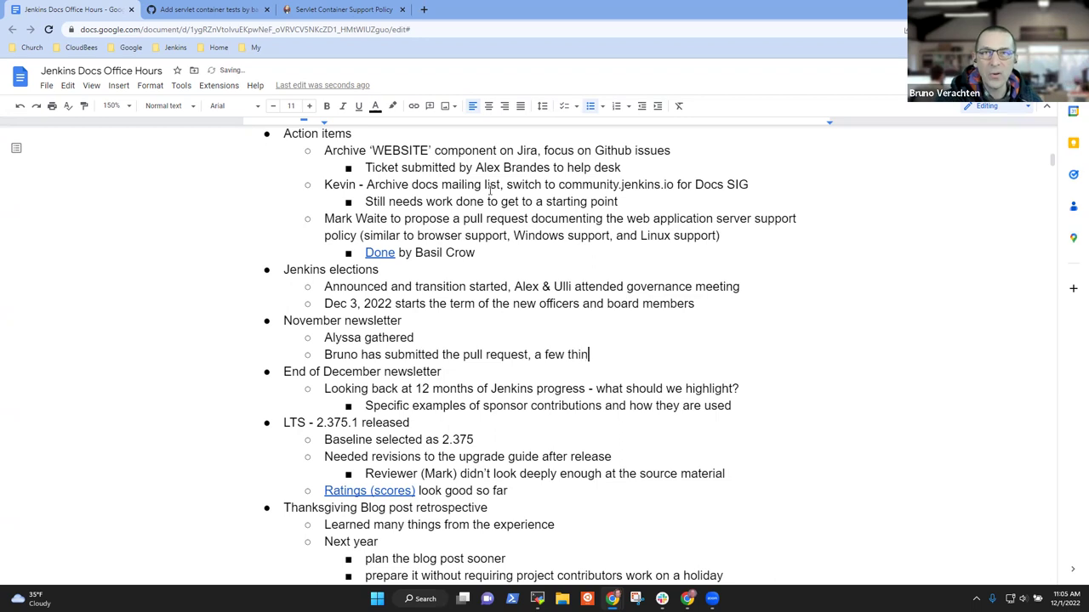
type("gs to adapt")
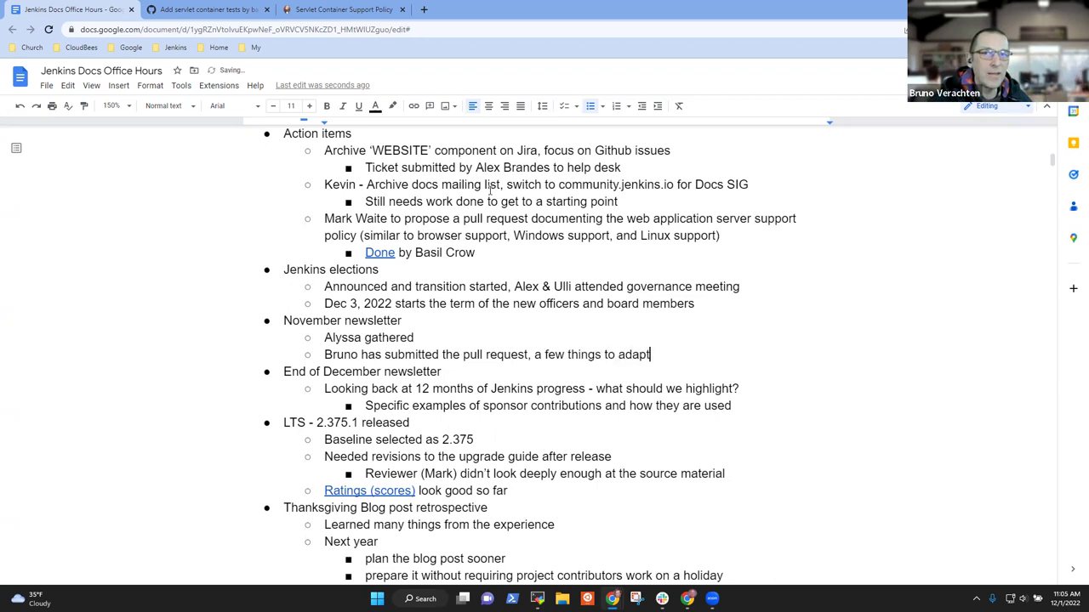
Step: Add an indented sub-point 'Hope to have it reviewed and published next Monday'
key("Return")
key("Tab")
type("Hope to ")
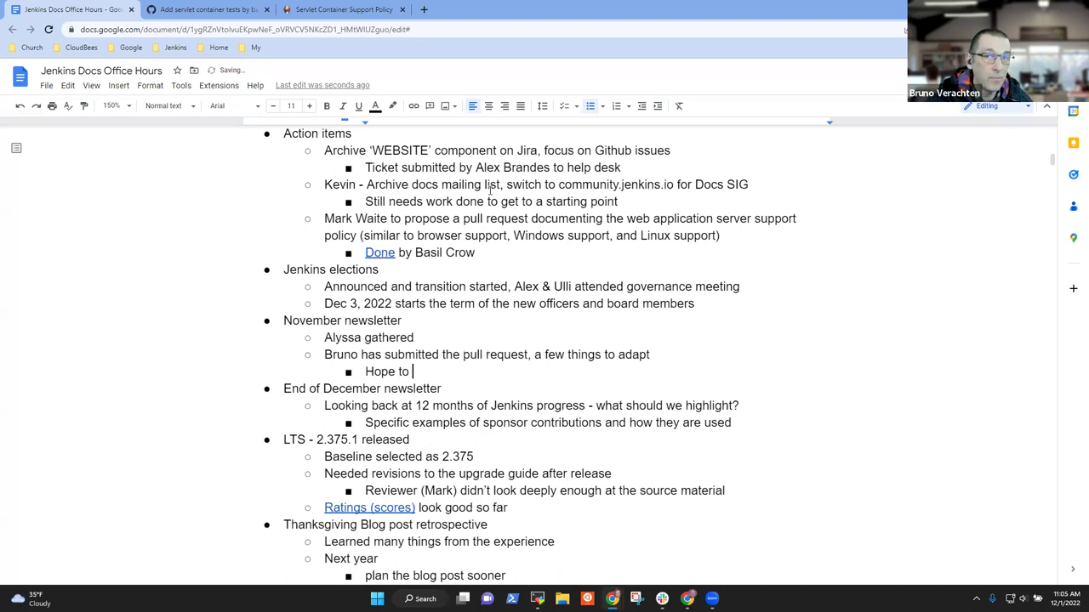
type("have itt")
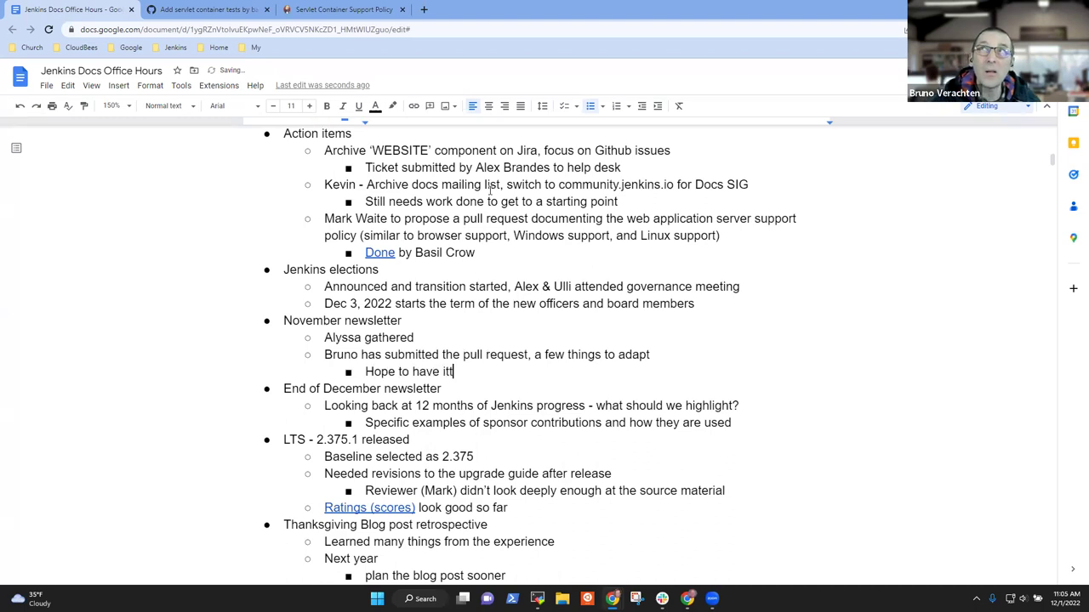
key("BackSpace")
type("reviewed and puvl")
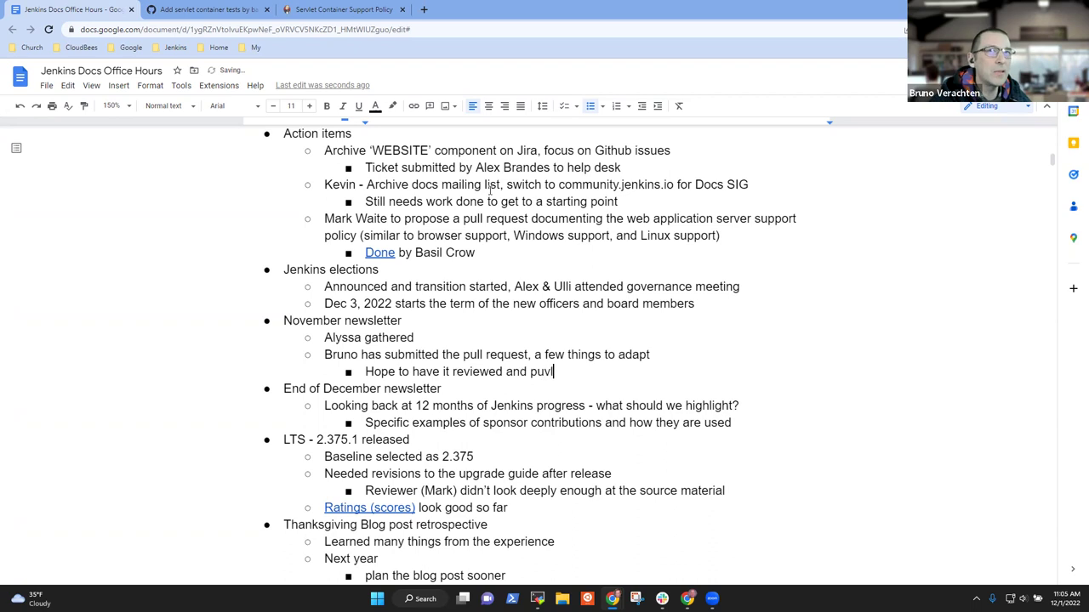
key("BackSpace")
type("blished ")
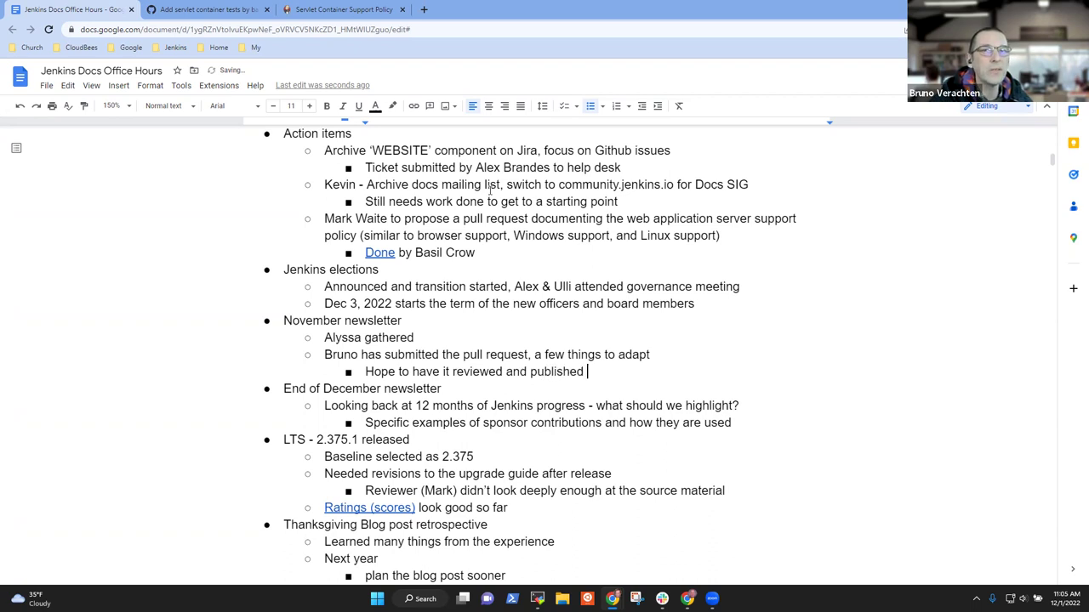
type("next Monmda")
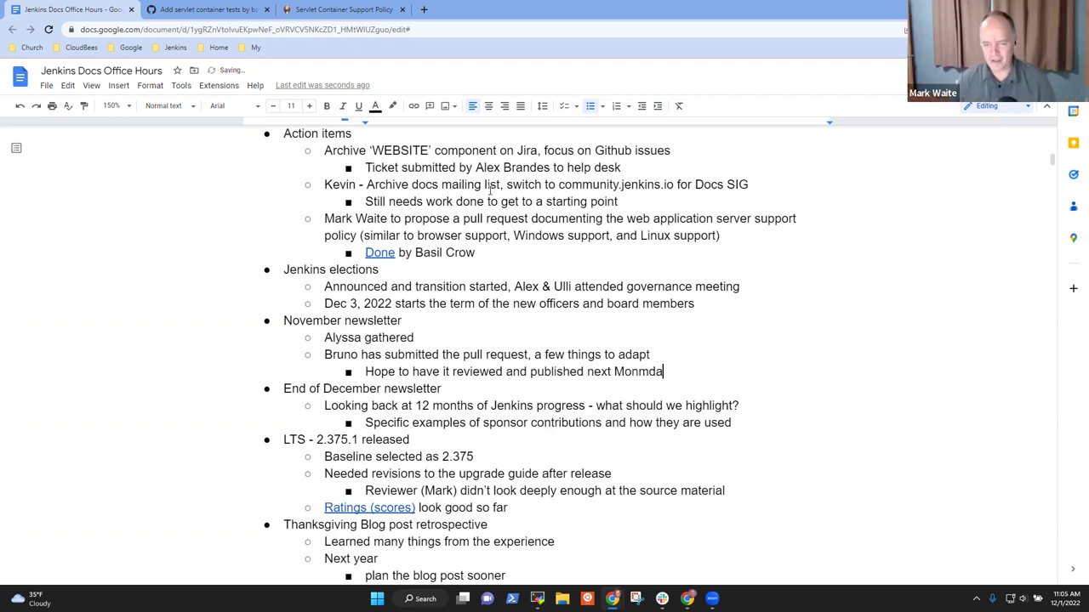
key("BackSpace")
key("BackSpace")
key("BackSpace")
type("da")
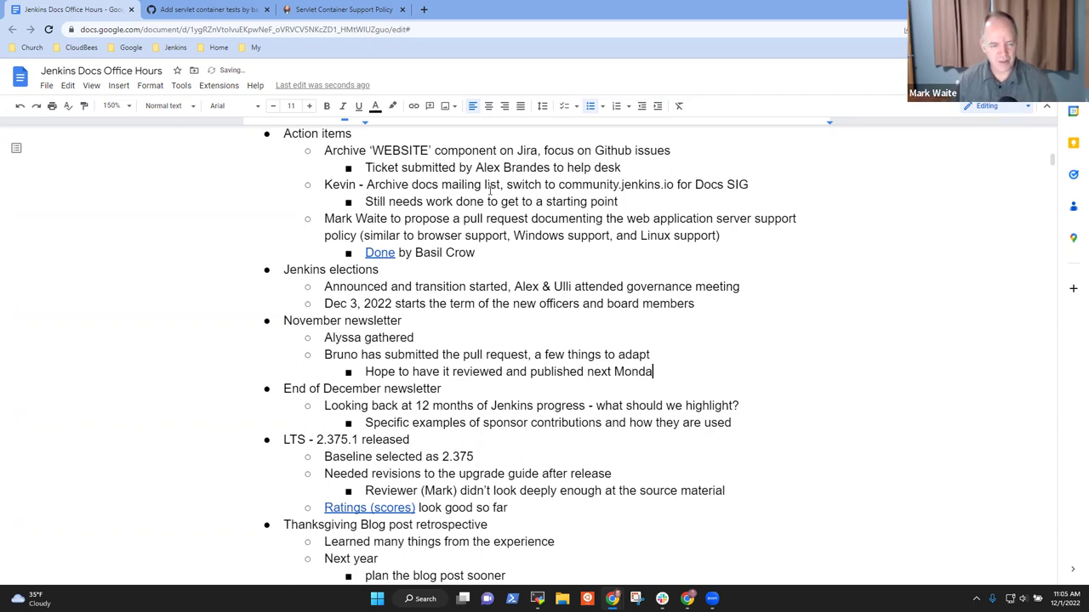
type("y")
Step: Add 'Submitters were a great help' as an outdented bullet after the Monday note
key("Home")
key("Up")
key("Home")
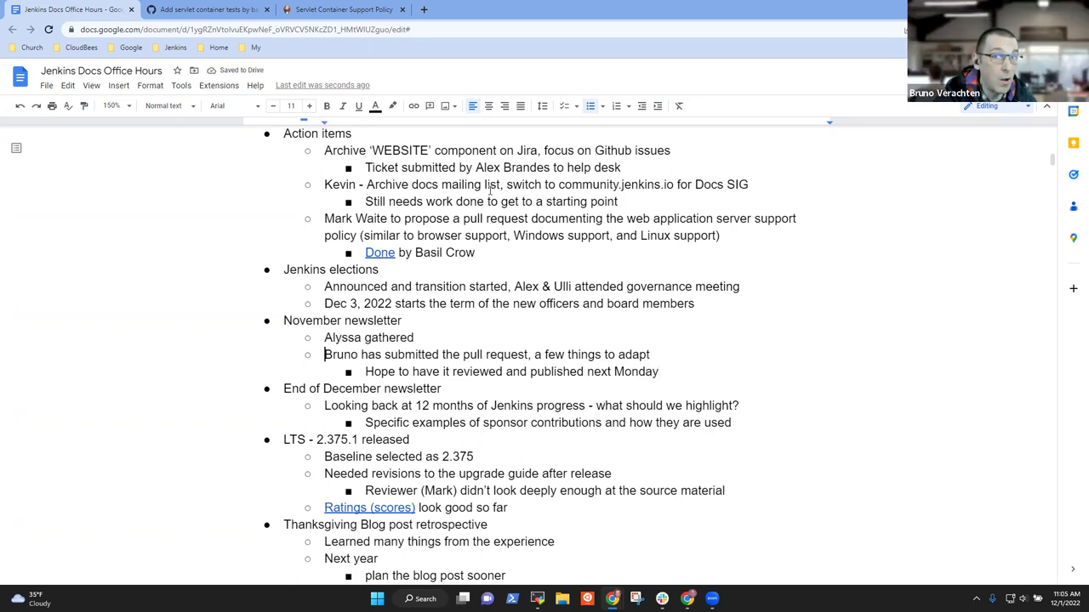
key("End")
key("Down")
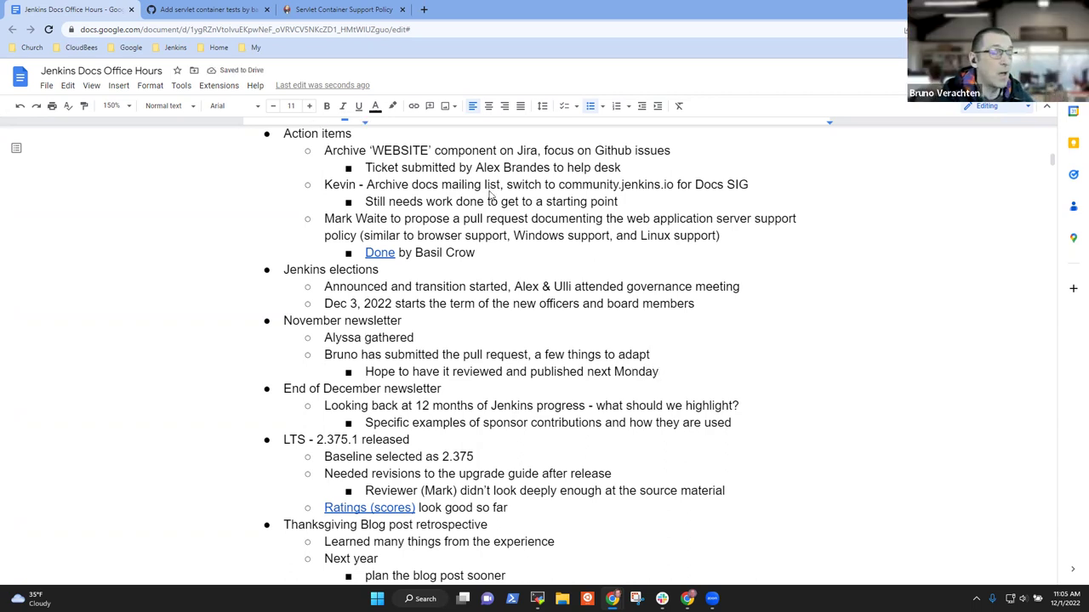
key("Return")
key("shift+Tab")
type("Submitte")
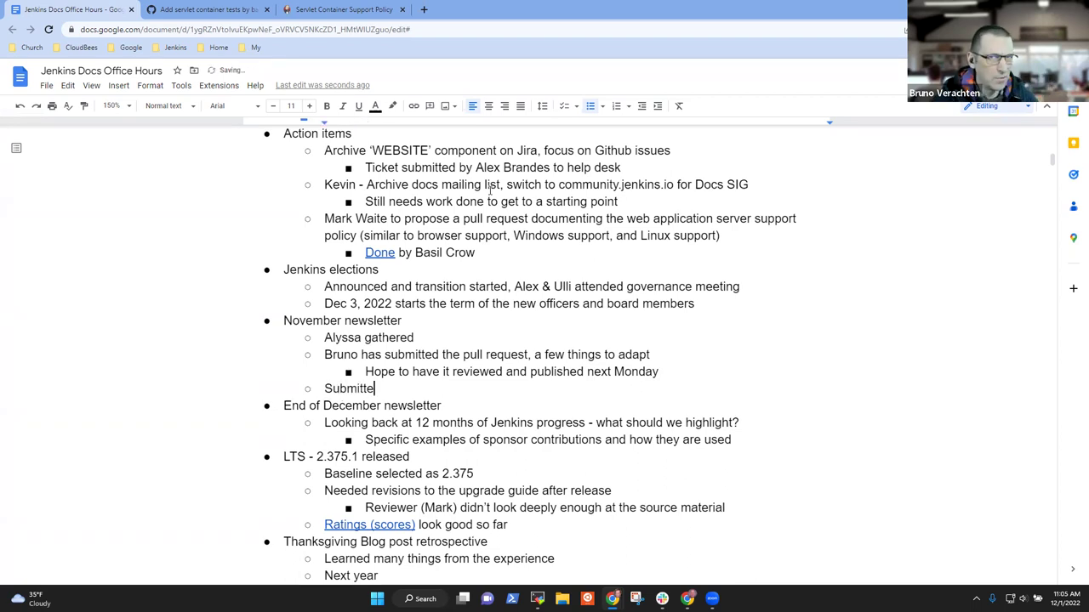
type("rs w")
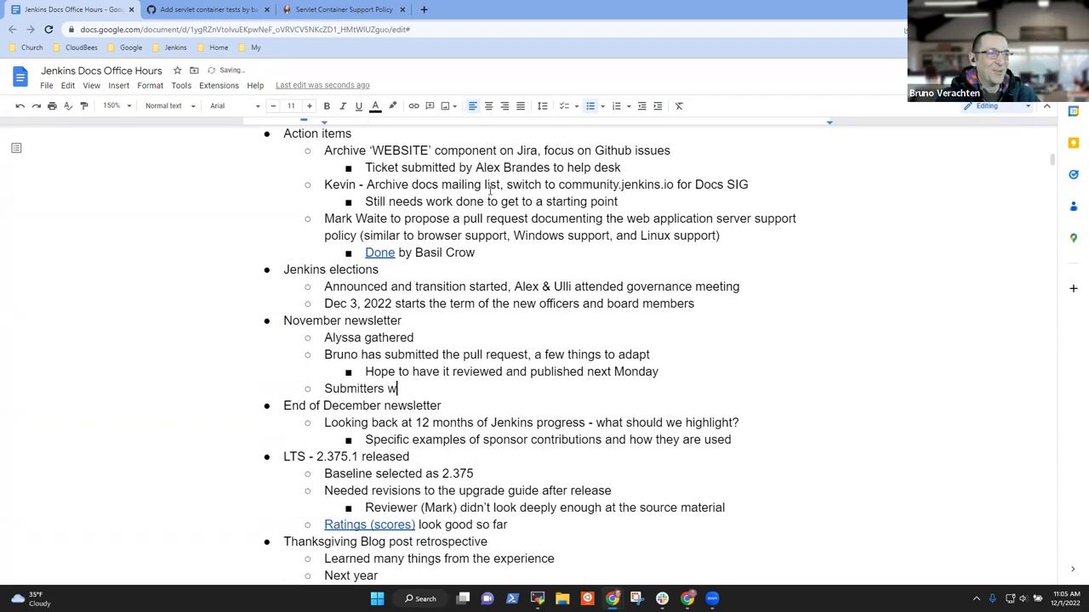
type("ere a great help")
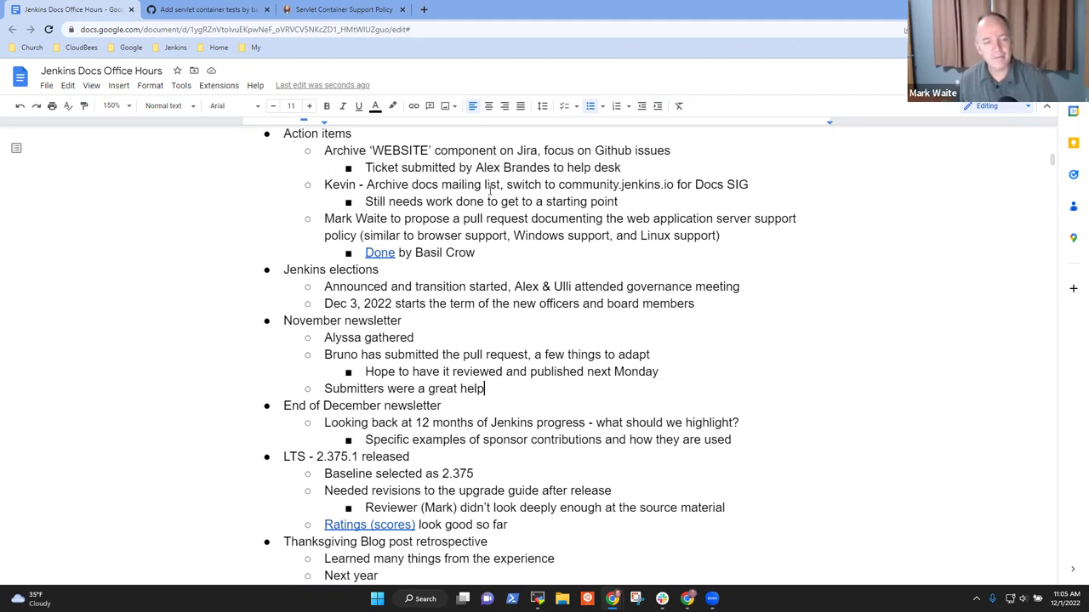
key("Up")
key("shift+Home")
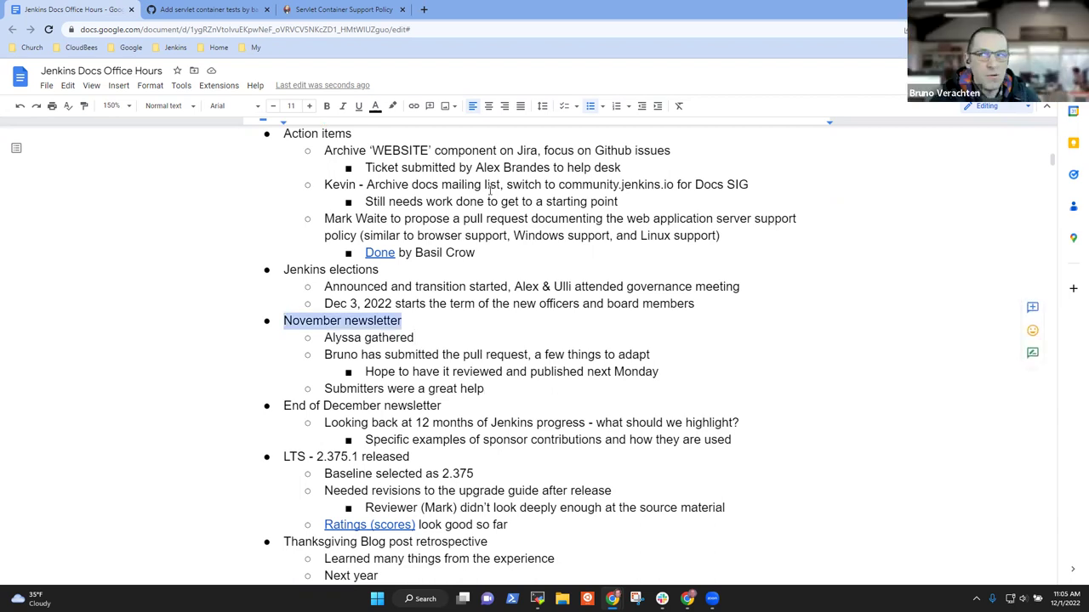
Step: Add an empty sub-bullet after the 'Specific examples of sponsor contributions' line
key("Down")
key("Down")
key("Down")
key("Down")
key("Down")
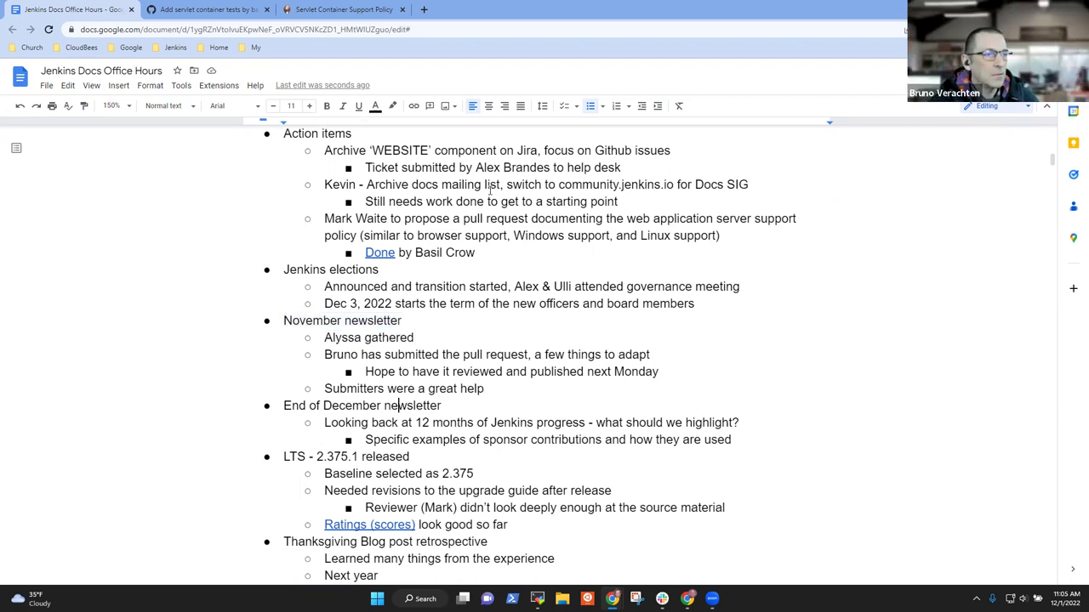
key("shift+End")
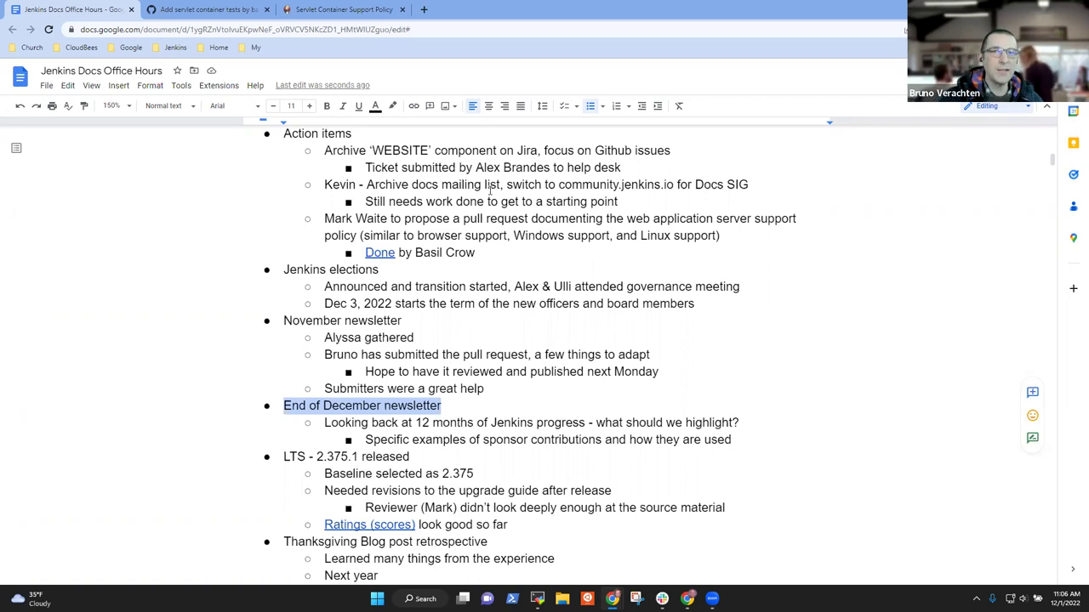
key("Down")
key("Down")
key("Down")
key("Up")
key("End")
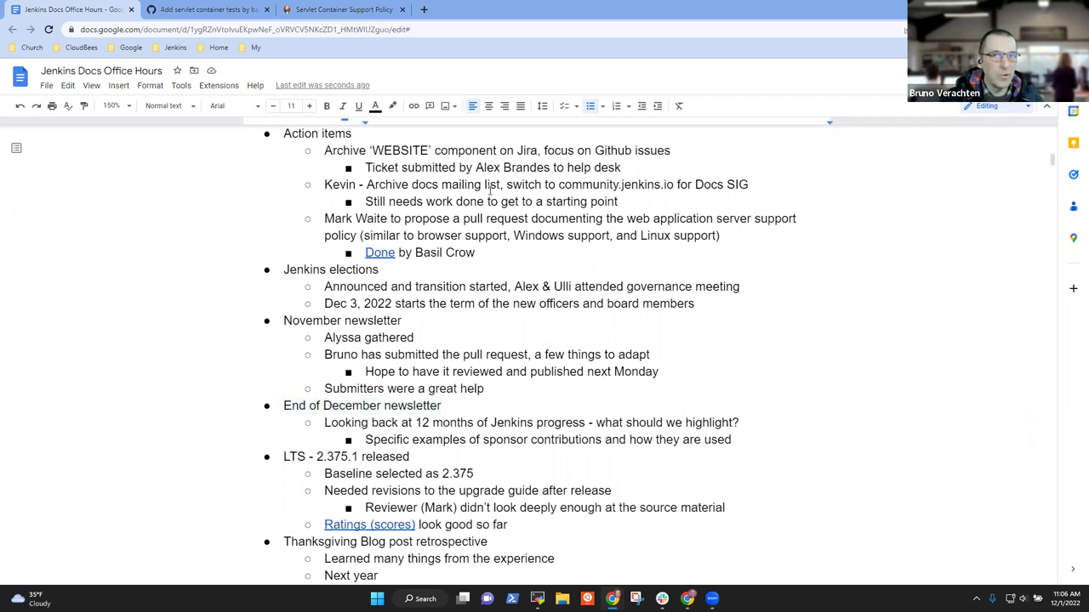
key("Return")
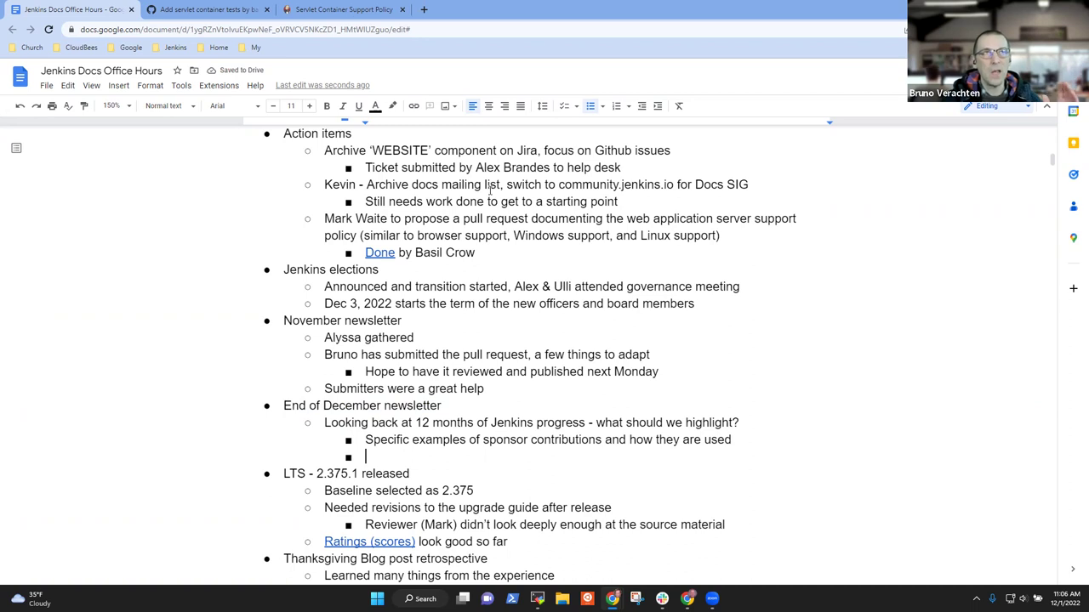
Step: Head the list 'Major changes in Jenkins' with a nested 'JDK 11 and JDK 17' bullet
type("Changes and ")
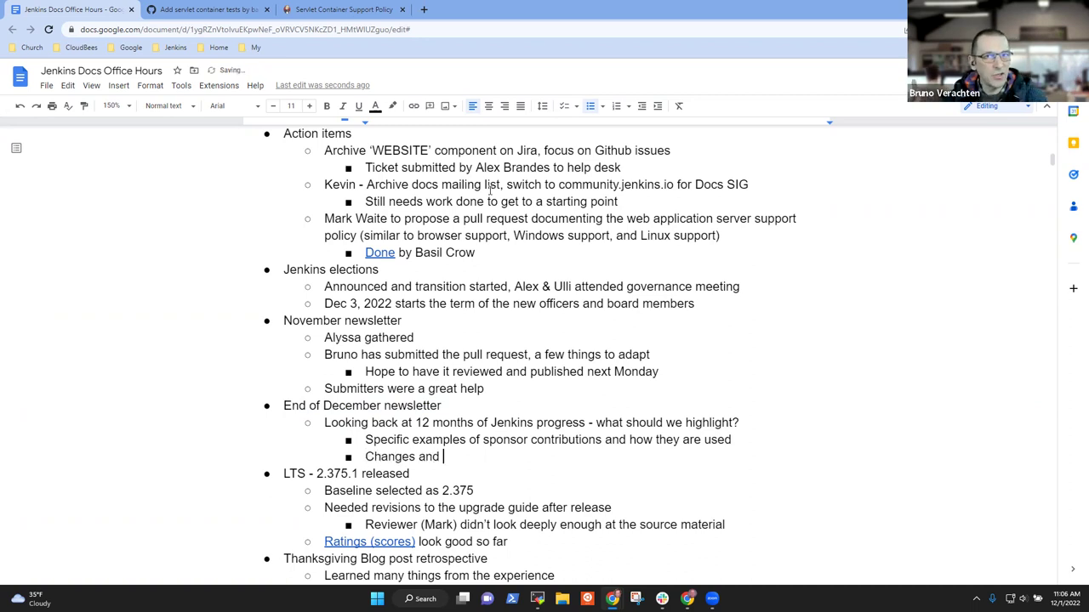
type("improvements f")
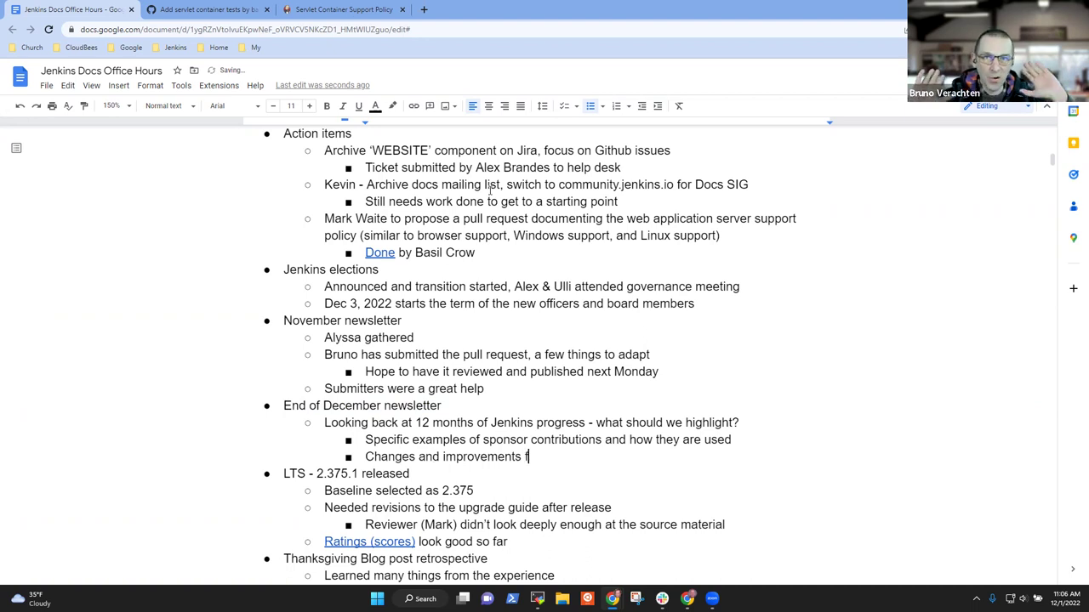
key("ctrl+BackSpace")
key("ctrl+BackSpace")
key("ctrl+BackSpace")
type("Ma")
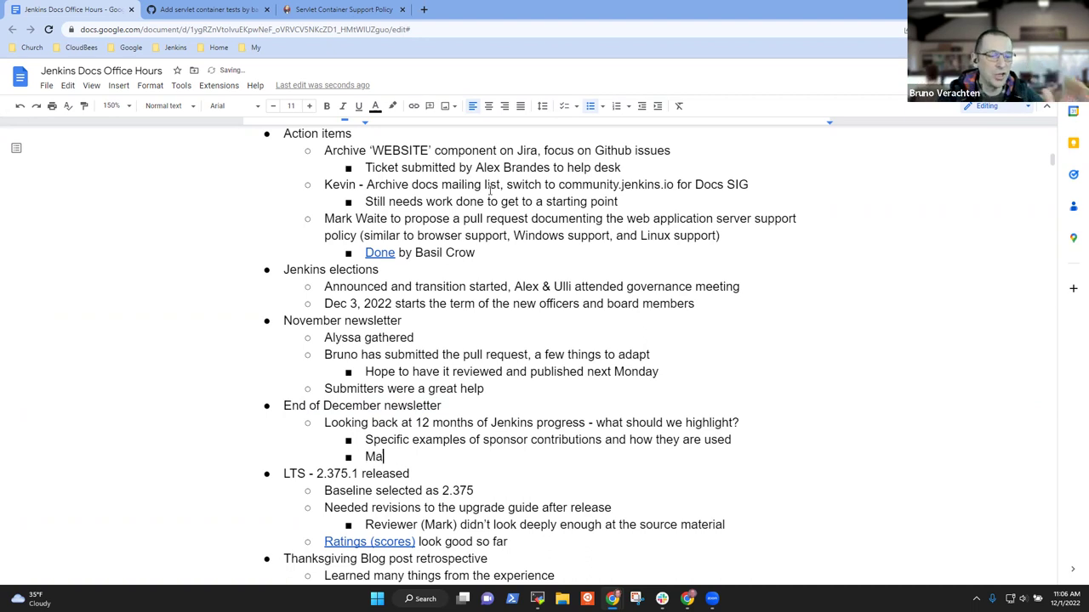
type("jor changes in")
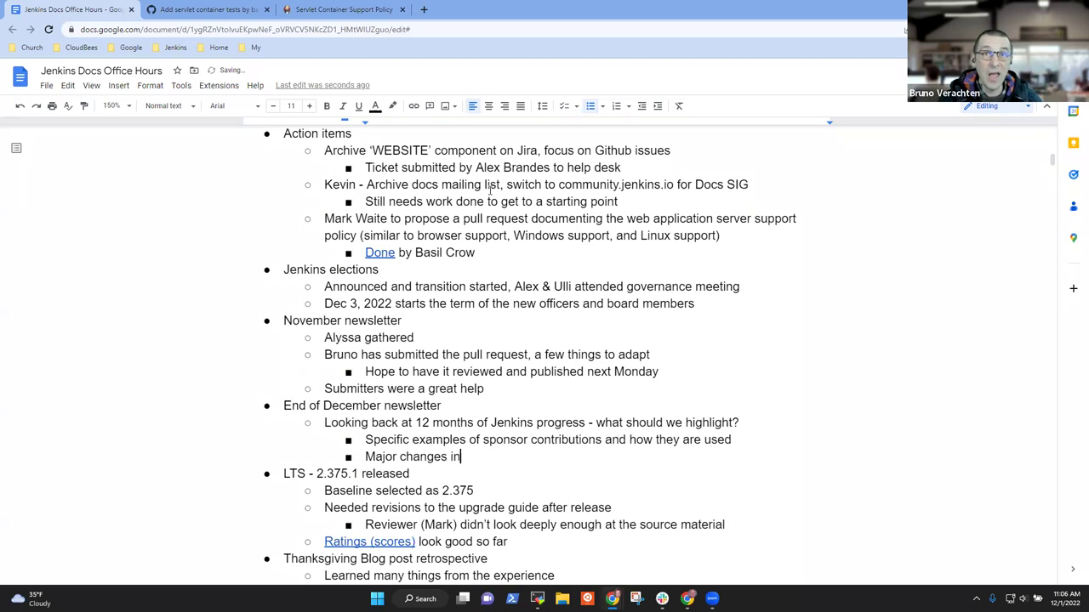
type(" Jenkins")
key("Return")
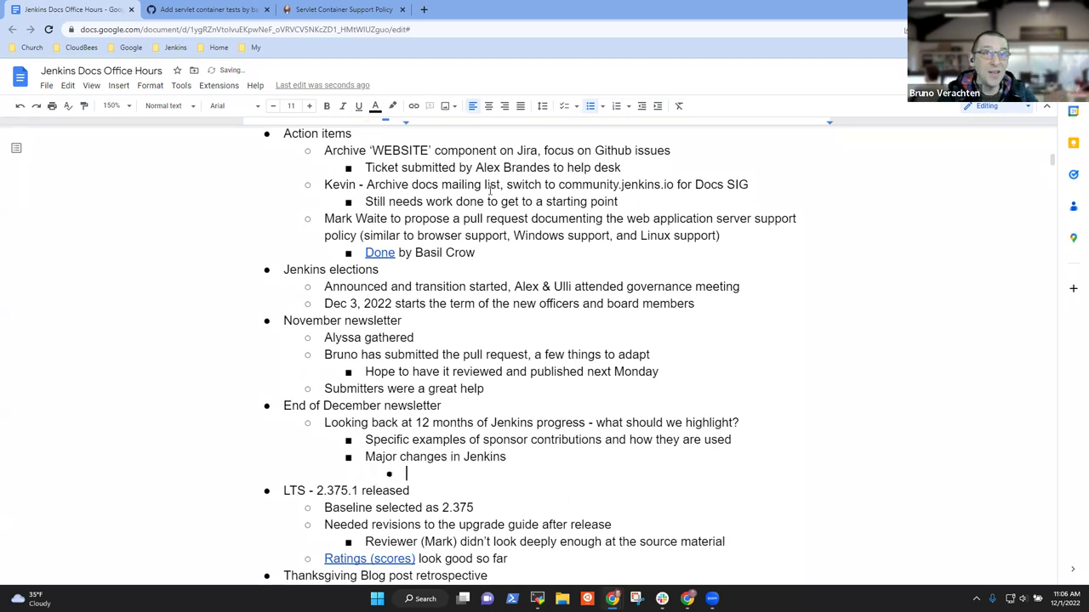
key("Tab")
type("JDK 11")
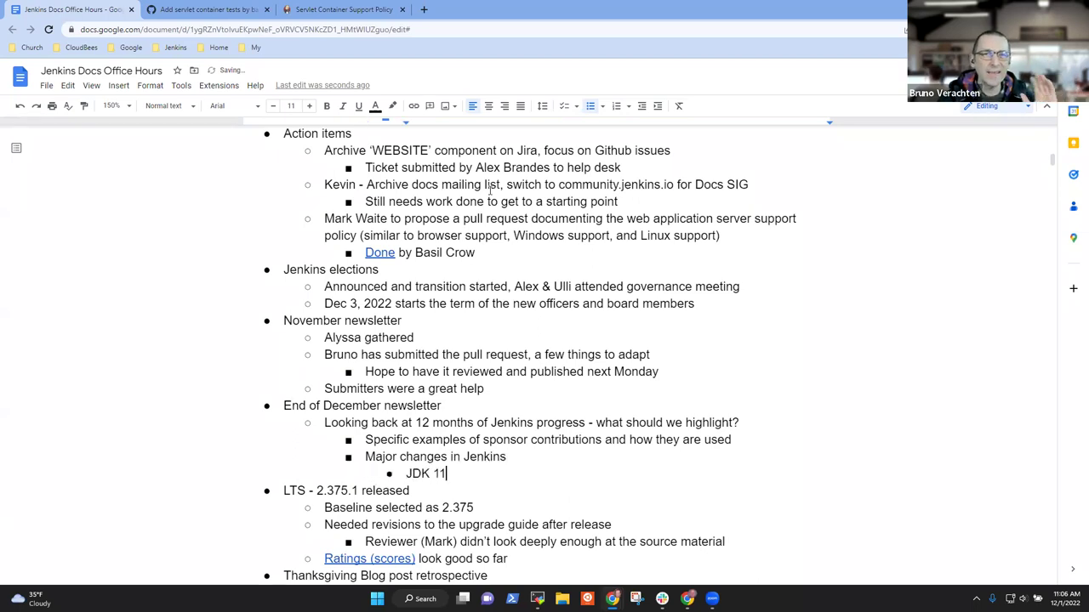
type(" and JDK 18")
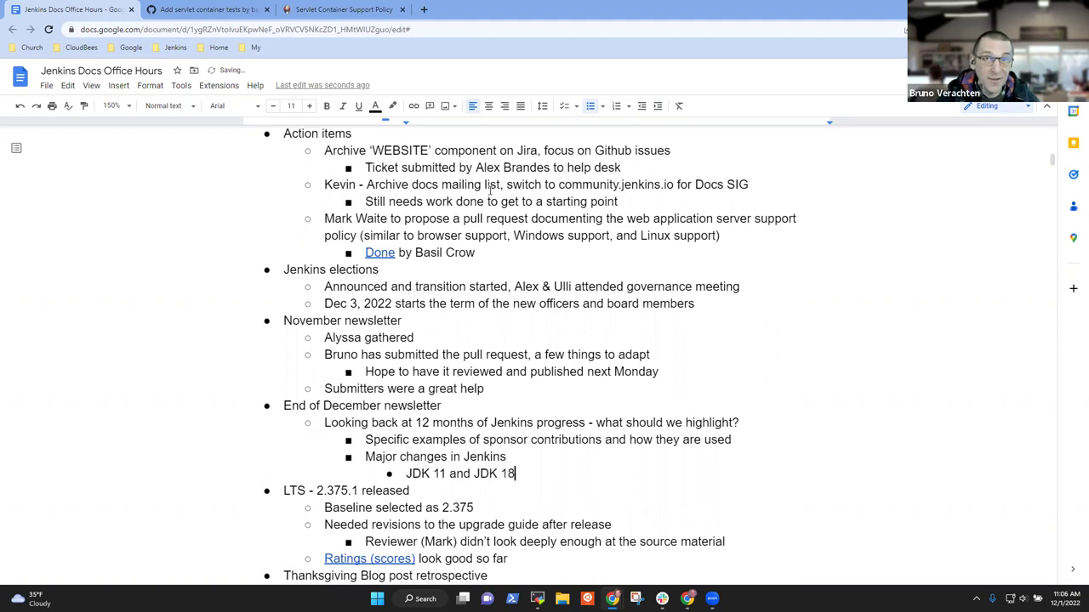
key("BackSpace")
type("7")
Step: Add 'User experience improvements' and 'Plugins improved' bullets, removing the stray 'f' typo
key("Return")
type("U")
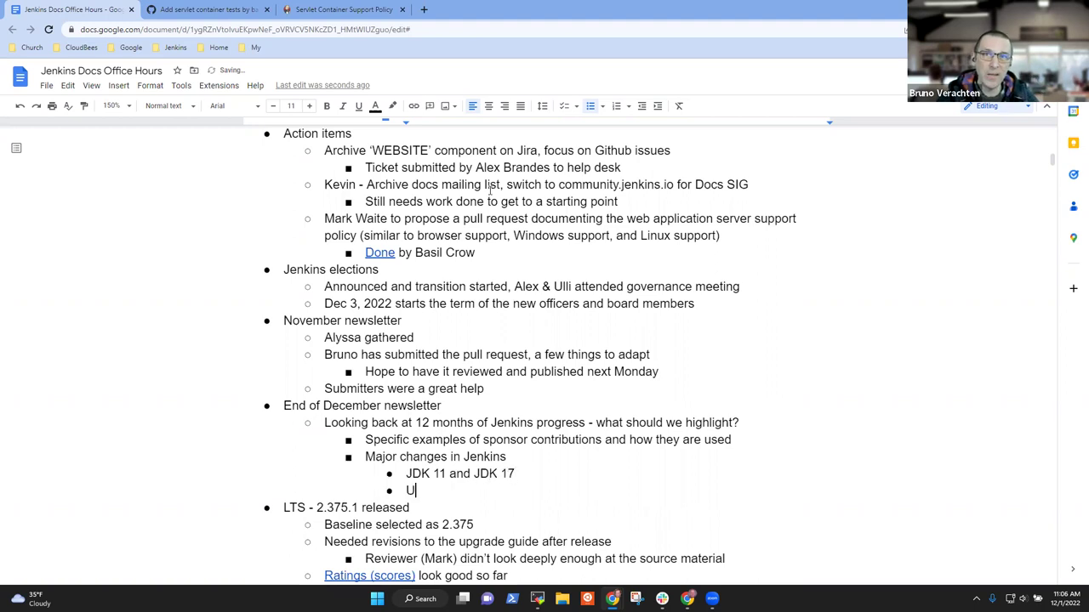
type("ser experience imrp")
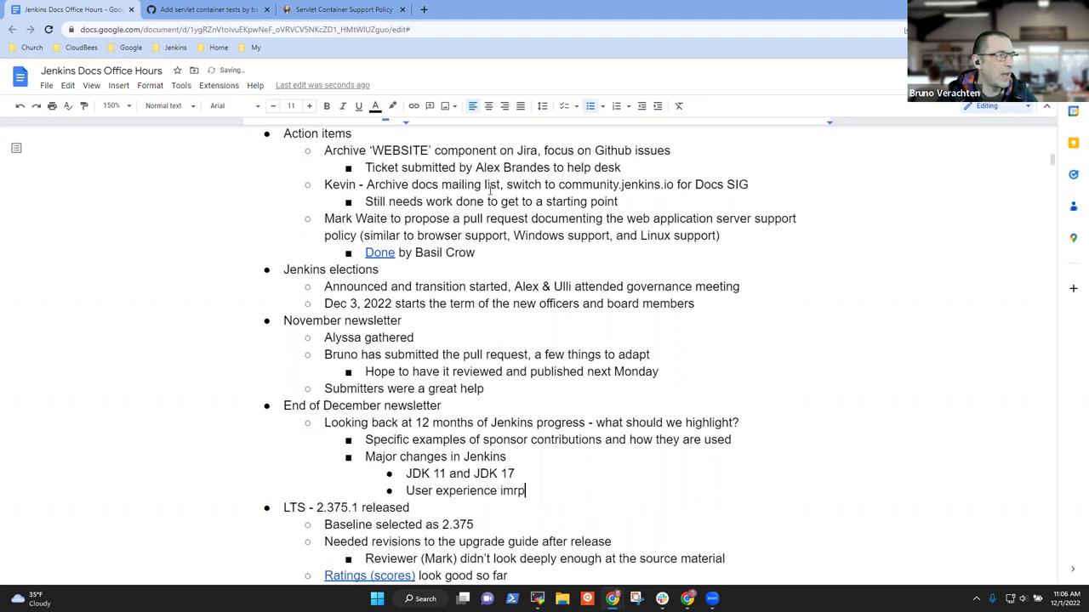
key("BackSpace")
key("BackSpace")
type("provement")
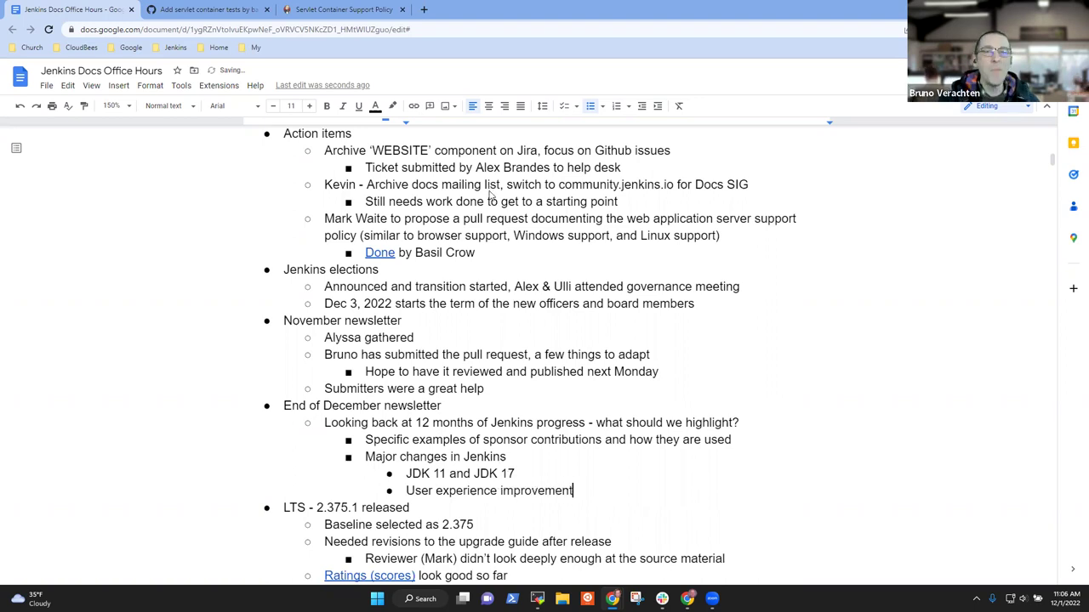
type("s")
key("Return")
type("Plugin")
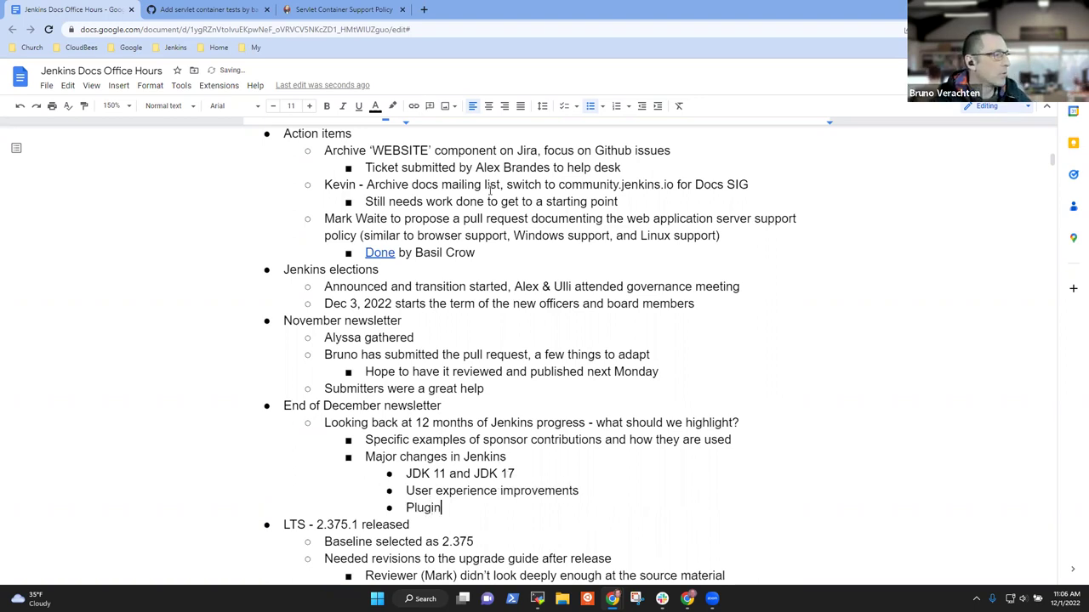
type("s im")
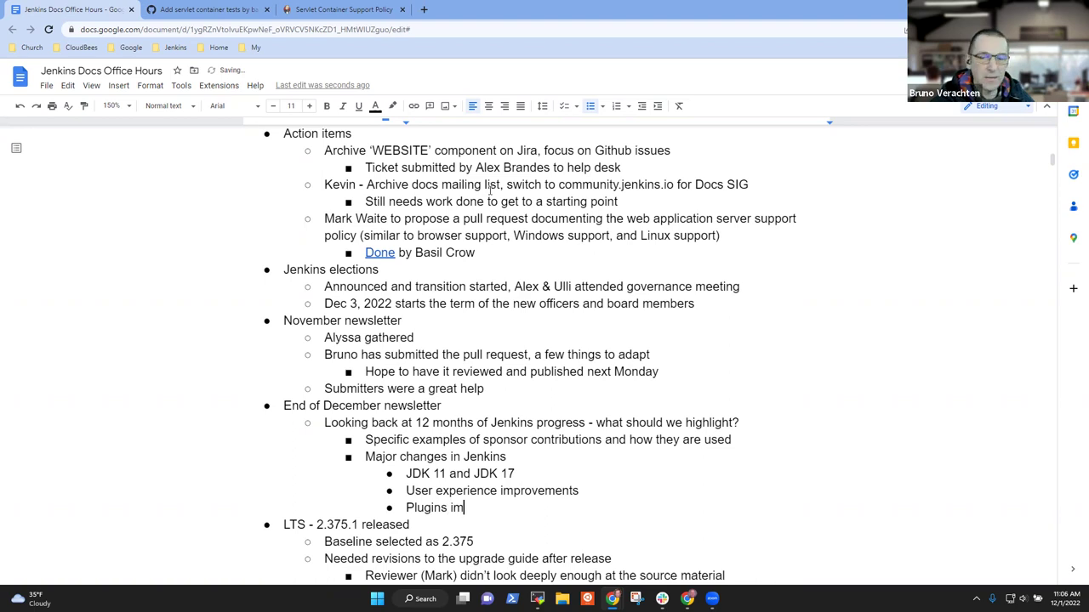
type("proved")
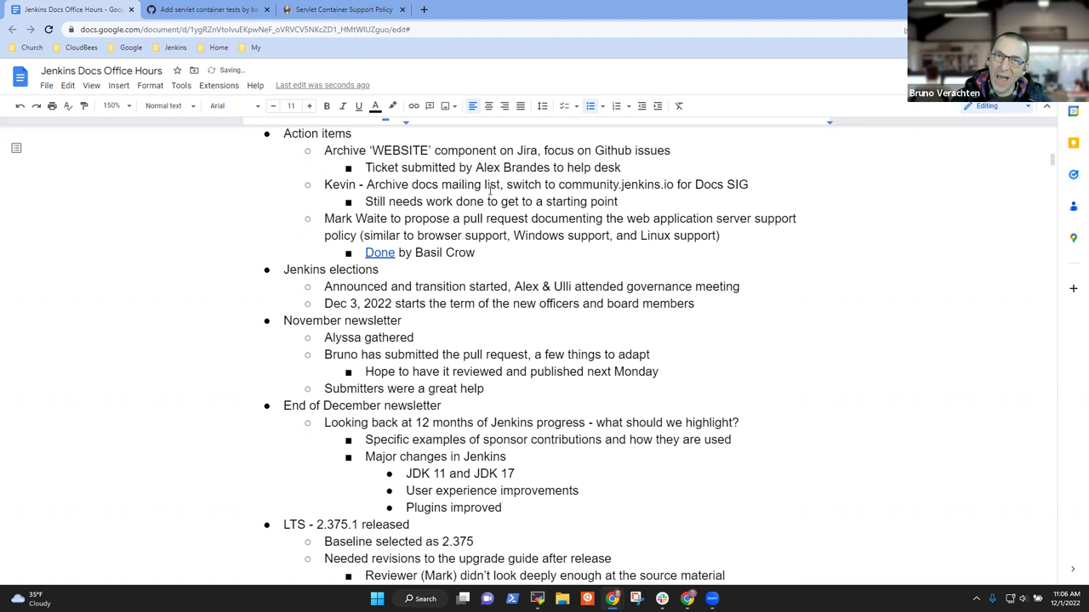
type("f")
key("Return")
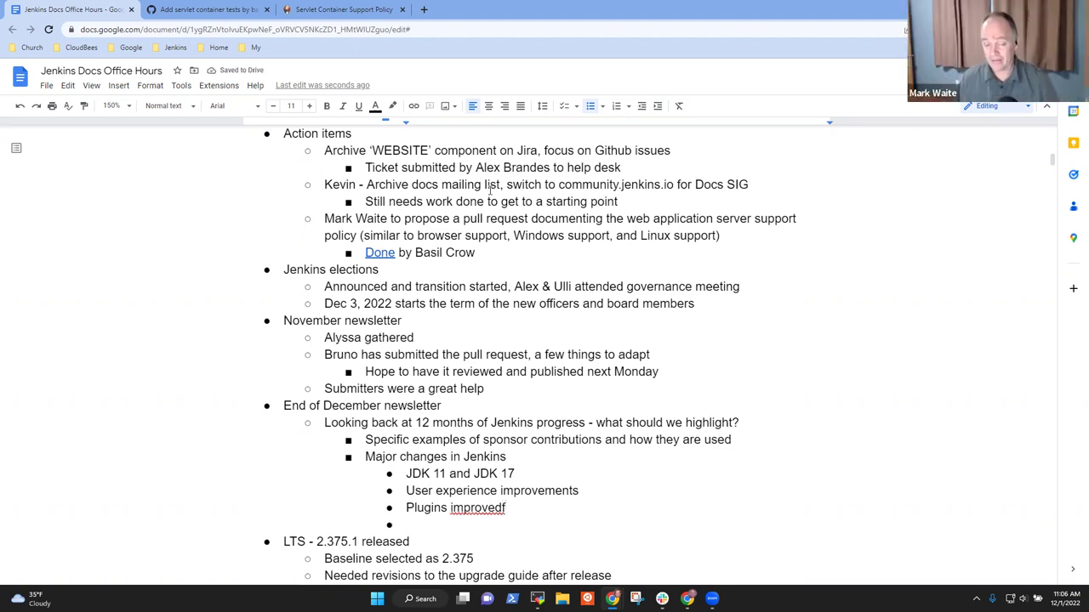
key("Right")
key("Up")
key("Up")
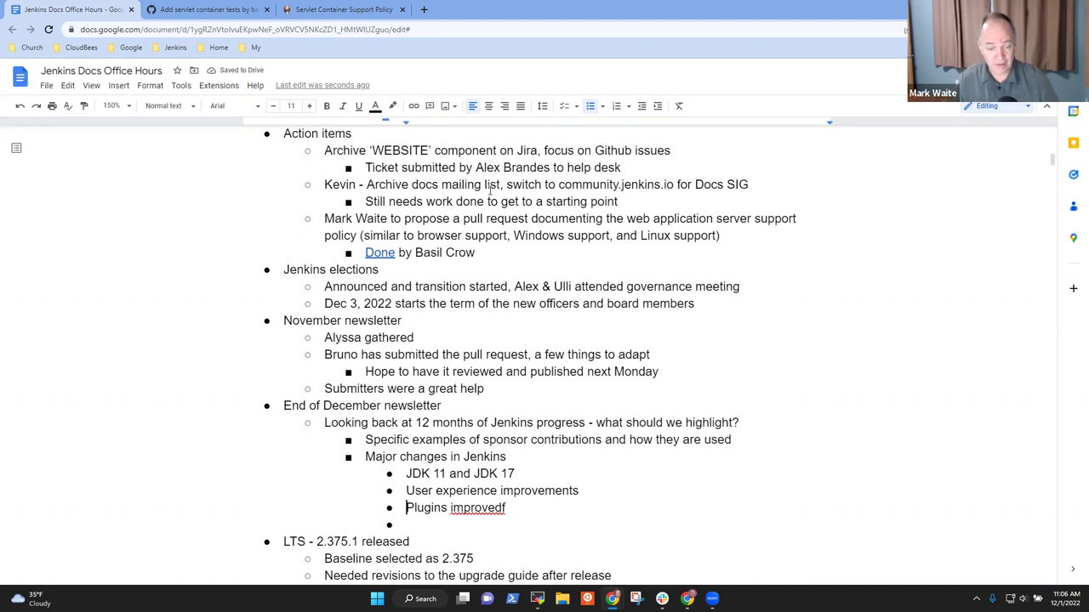
key("End")
key("BackSpace")
key("Down")
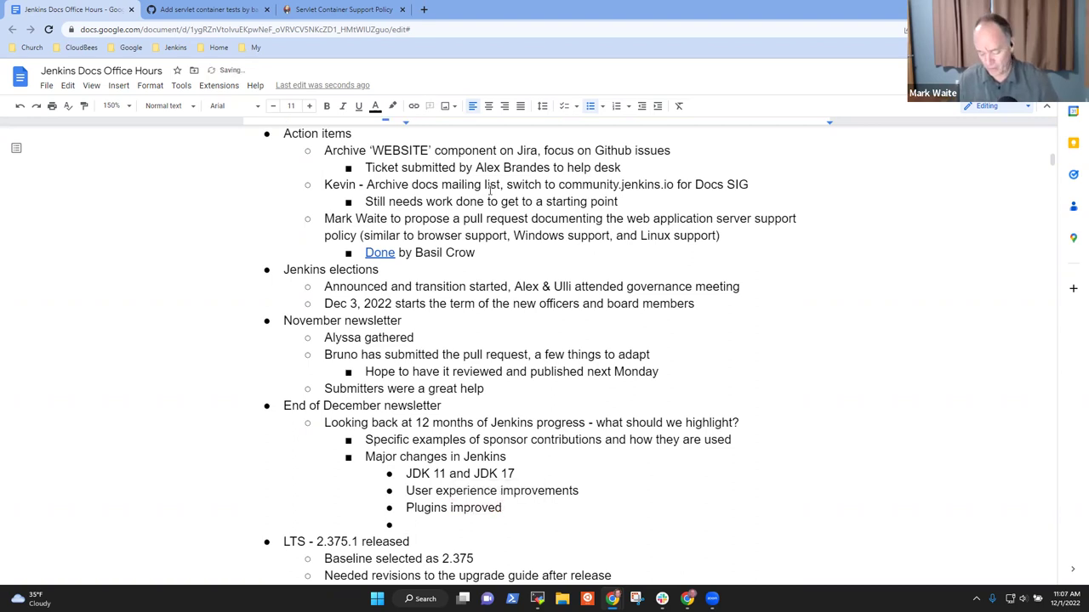
Step: Add a 'Doc site search improvement' bullet crediting Algolia and a contributor
type("Doc s")
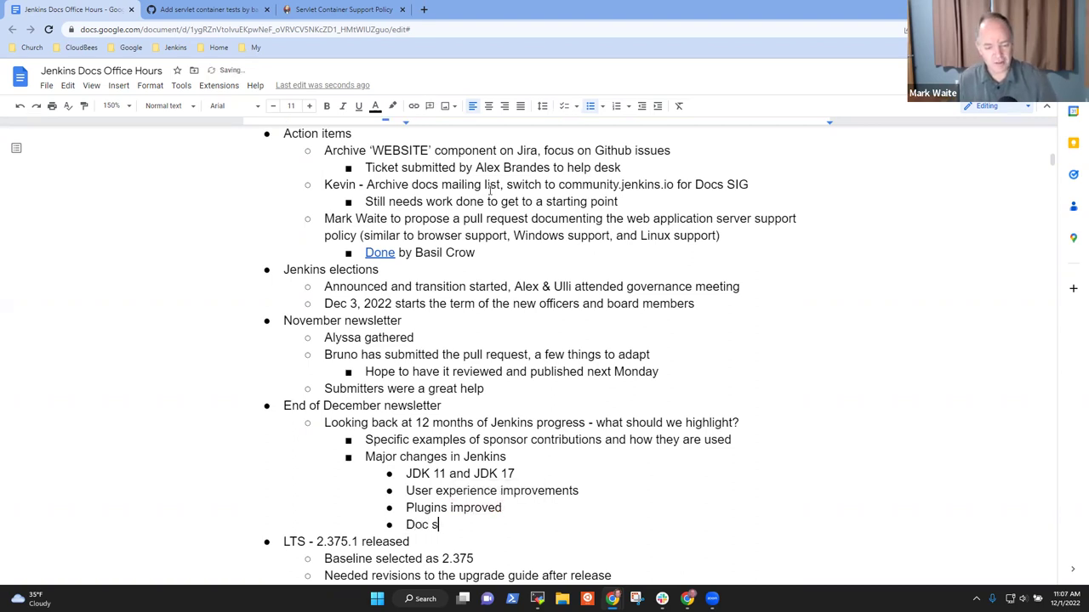
type("ite search improvement (tha")
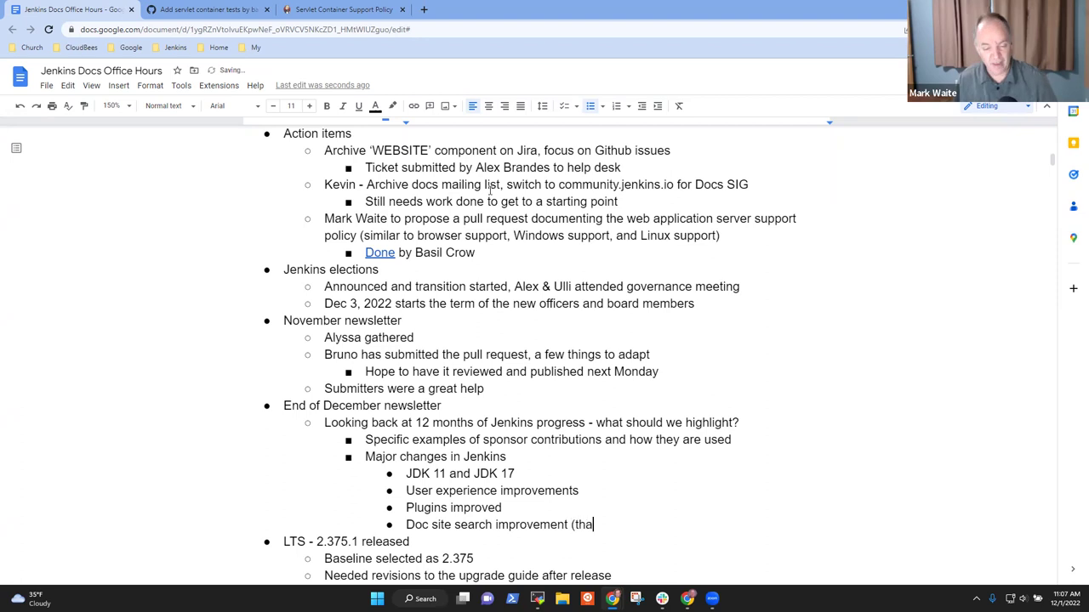
type("nks to Algolia")
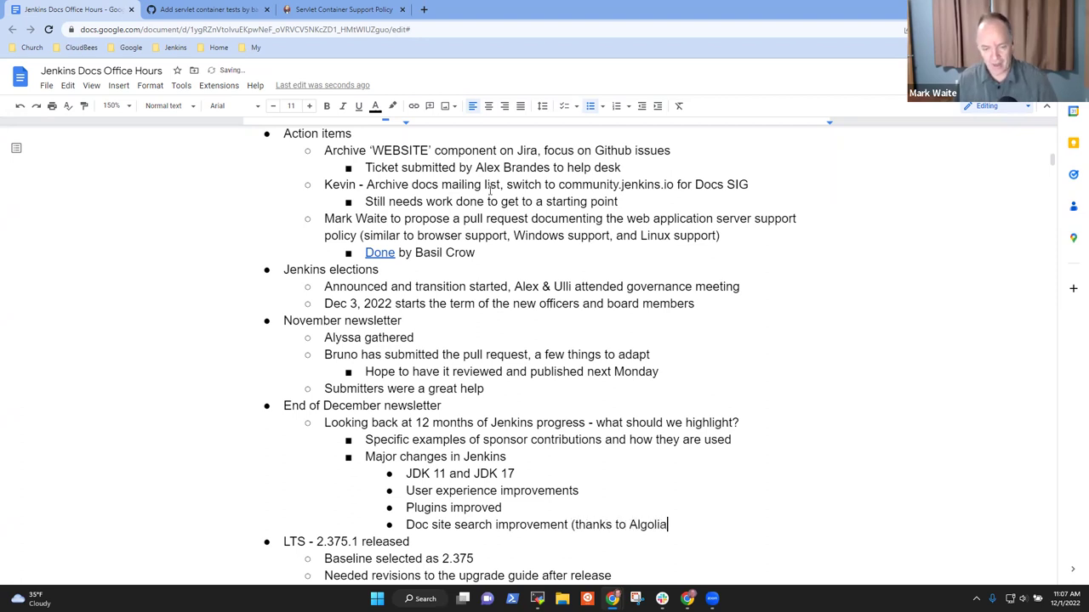
type(" and Gavin MOgan")
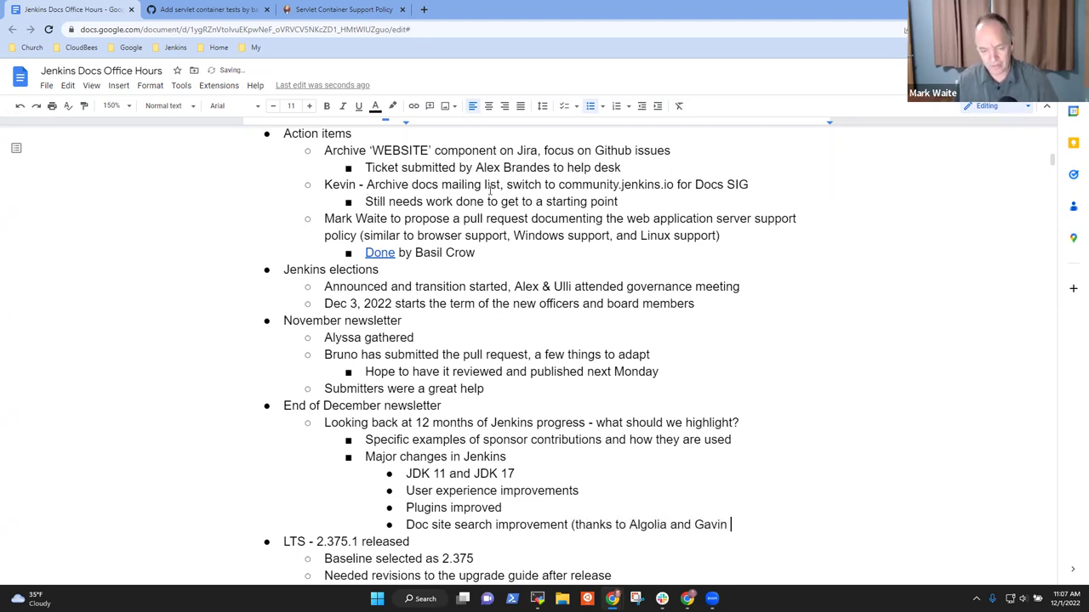
key("BackSpace")
key("BackSpace")
key("BackSpace")
key("BackSpace")
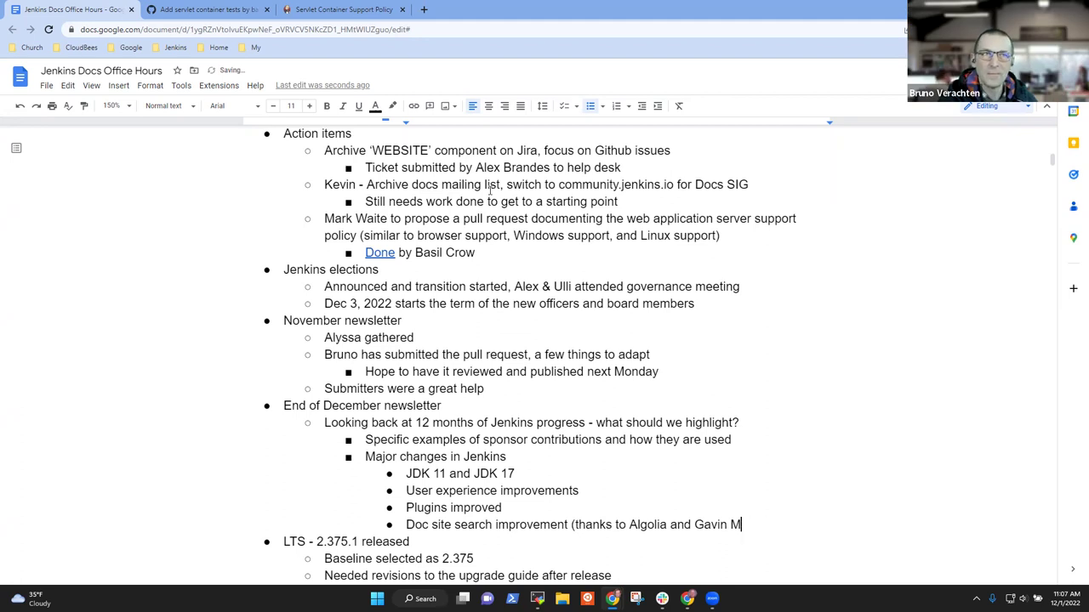
type("ogan)")
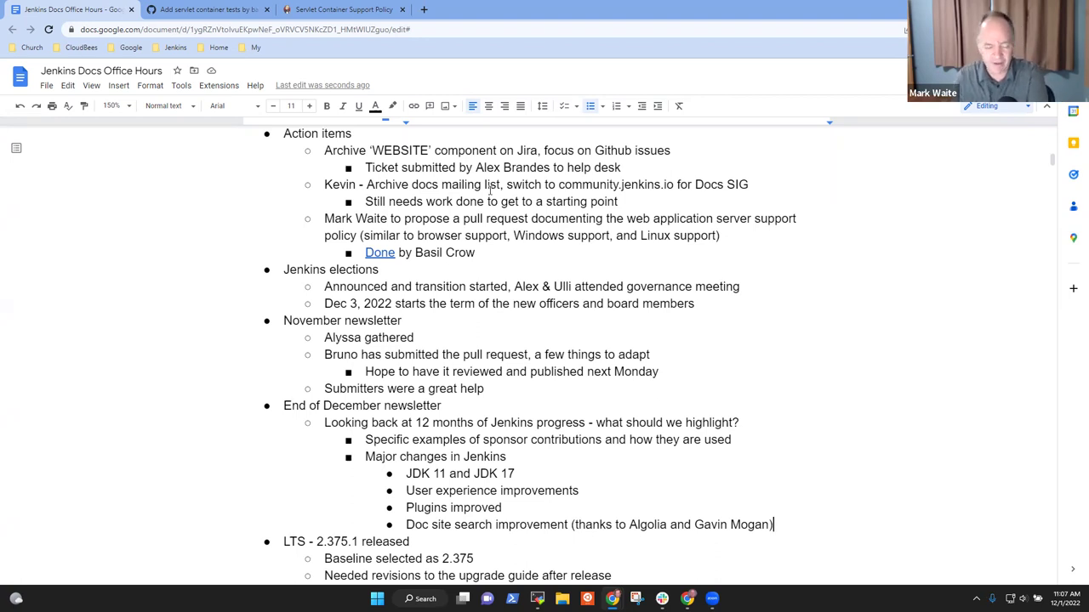
key("Return")
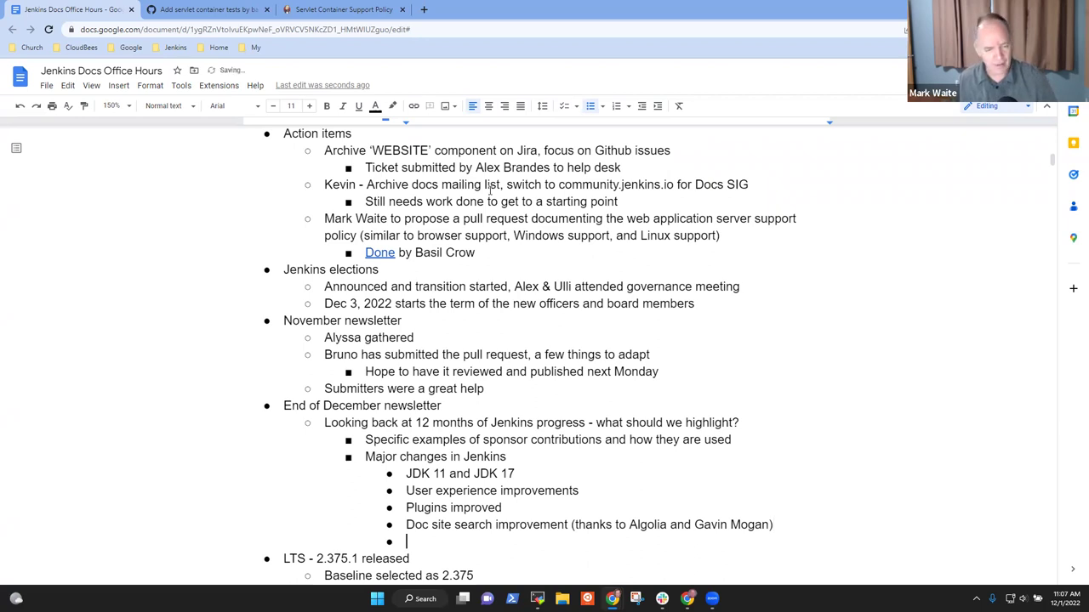
key("shift+Tab")
Step: Change 'User experience improvements' to the singular 'User experience improvement'
key("Up")
key("Up")
key("Up")
key("Up")
key("Up")
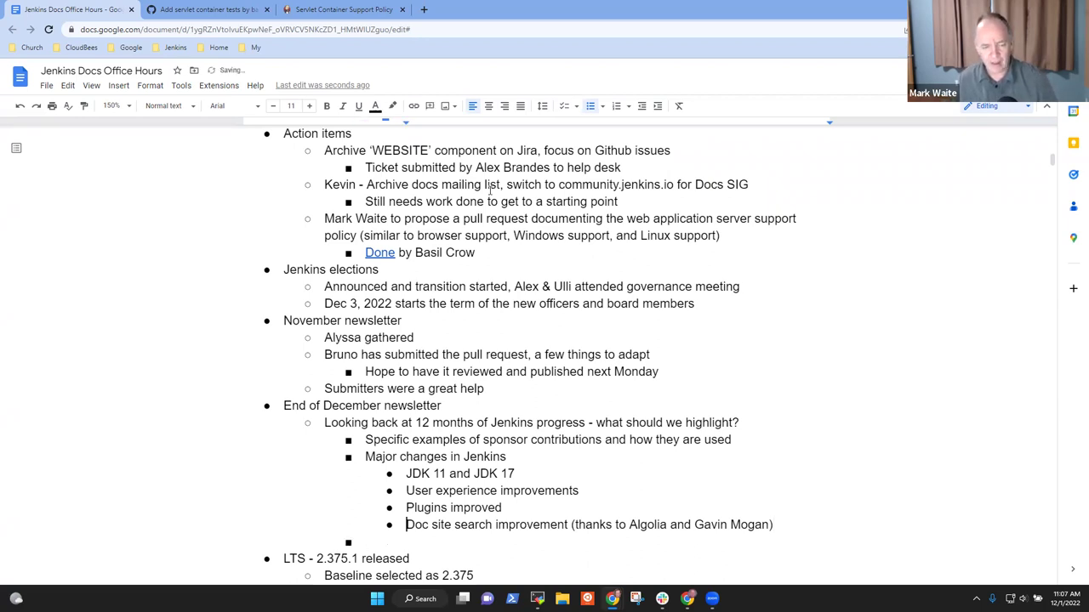
key("Down")
key("Down")
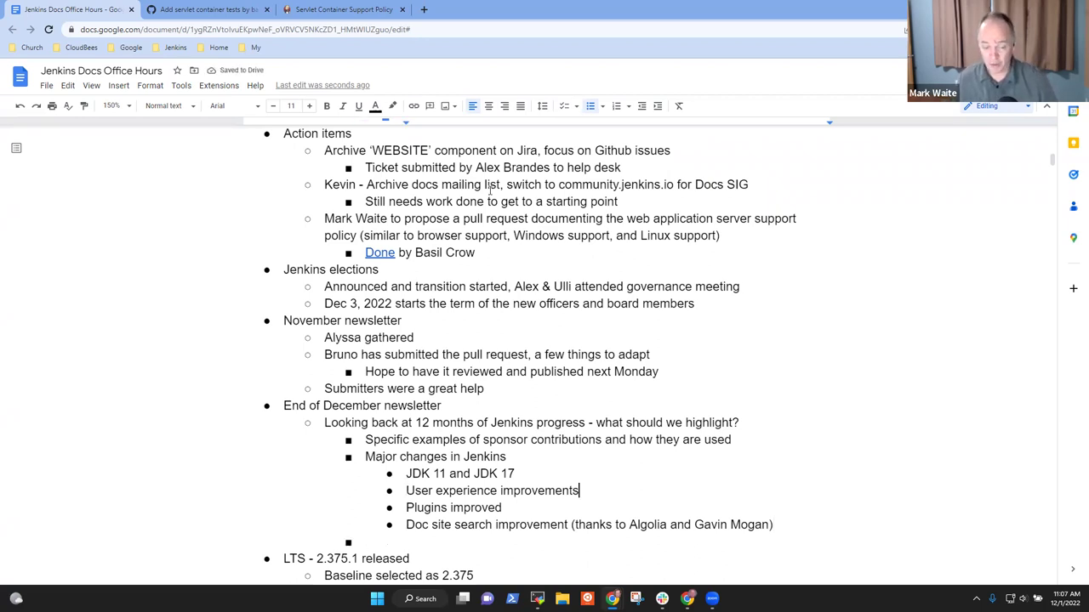
key("Return")
key("shift+Tab")
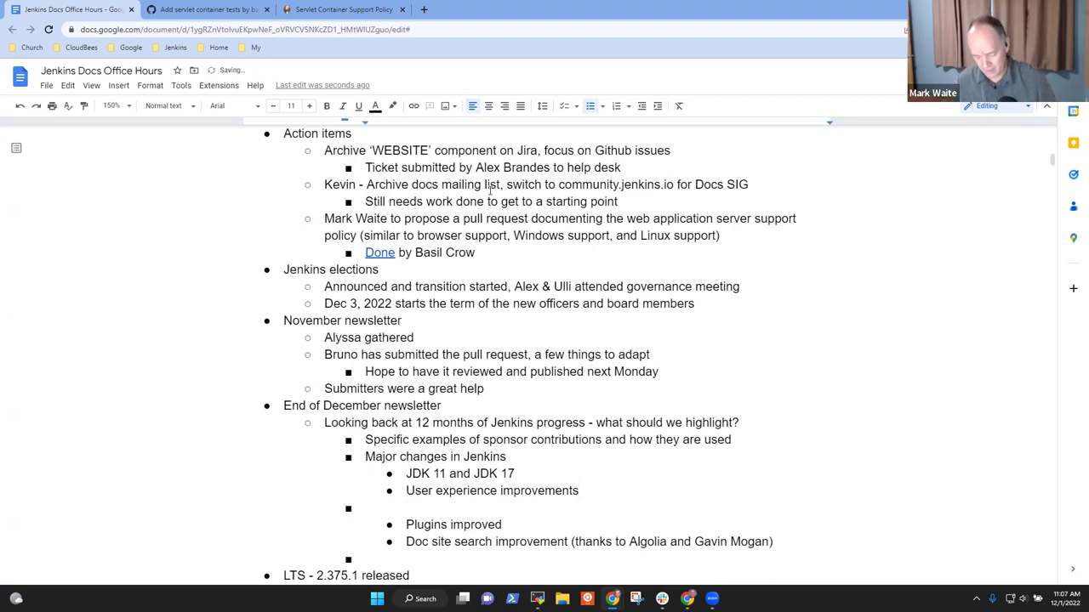
key("BackSpace")
key("BackSpace")
key("BackSpace")
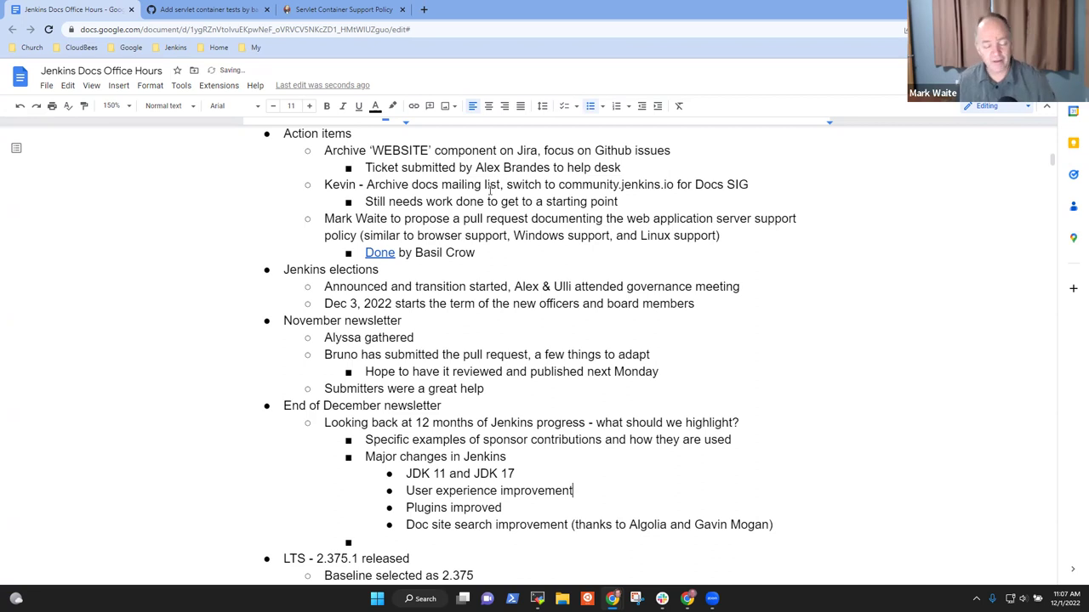
key("Down")
key("Down")
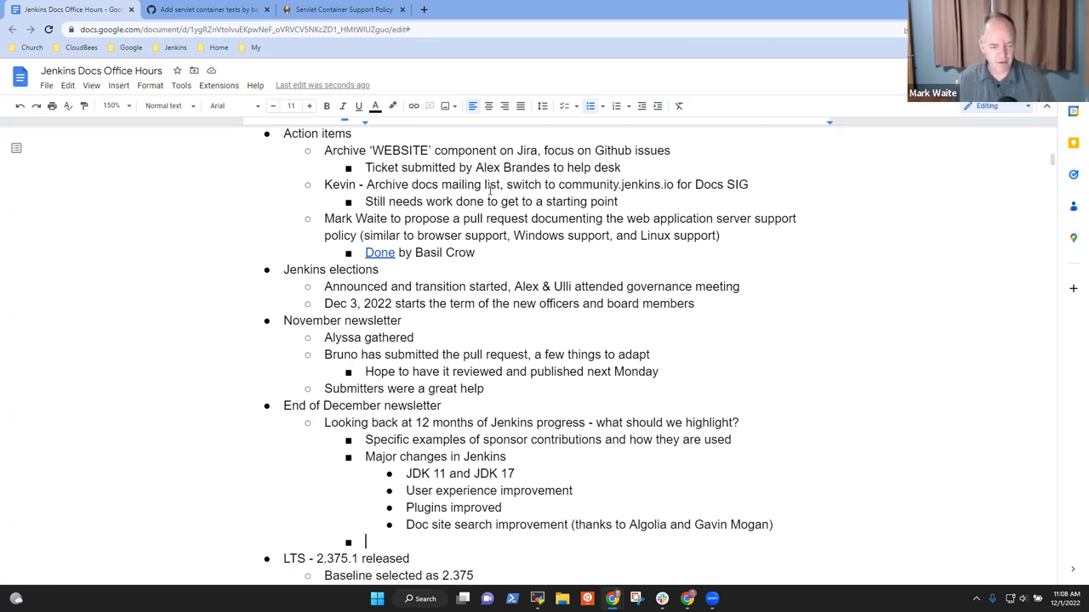
Step: Add the point 'Proposals to the Google Doc as first draft'
type("Proposals ot the")
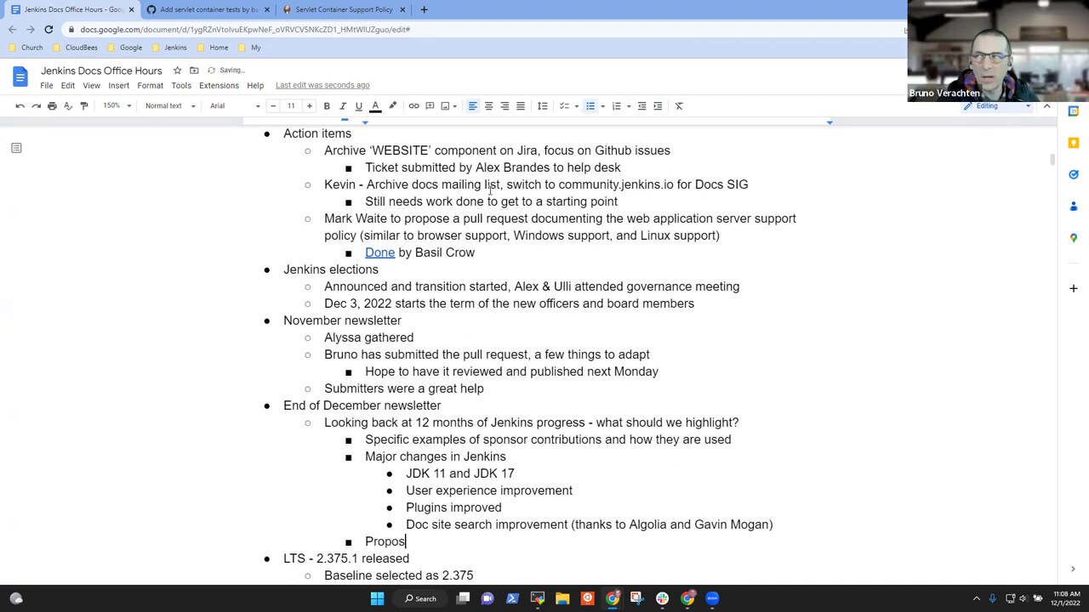
key("BackSpace")
key("BackSpace")
key("BackSpace")
key("BackSpace")
key("BackSpace")
key("BackSpace")
type("to the")
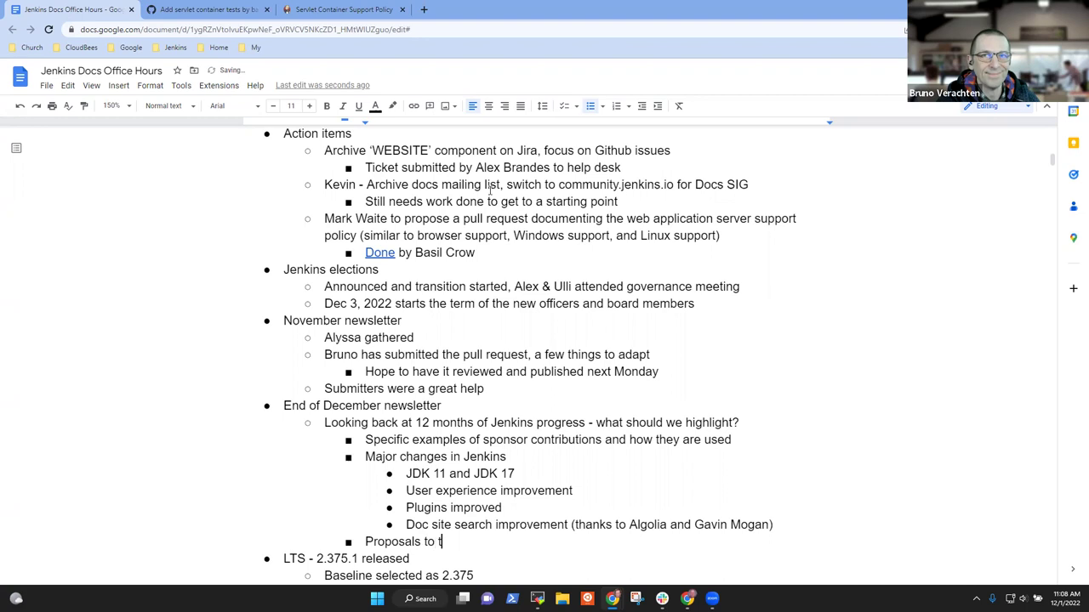
key("BackSpace")
key("BackSpace")
key("BackSpace")
key("BackSpace")
key("BackSpace")
key("BackSpace")
type("to")
key("BackSpace")
key("BackSpace")
type("the")
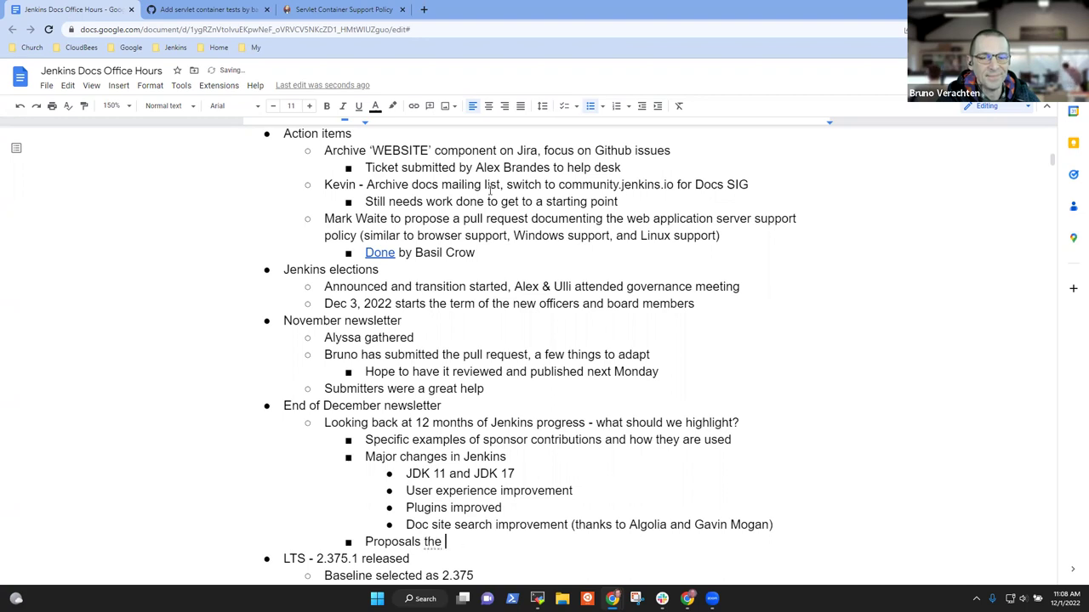
key("BackSpace")
key("BackSpace")
key("BackSpace")
type("to the Google ")
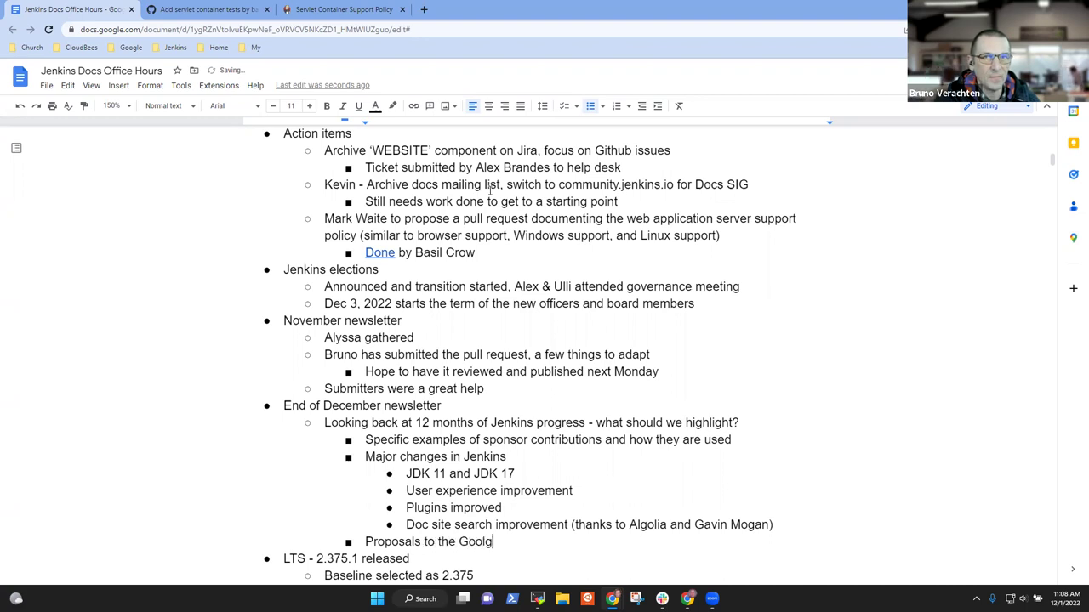
type("Doc as ")
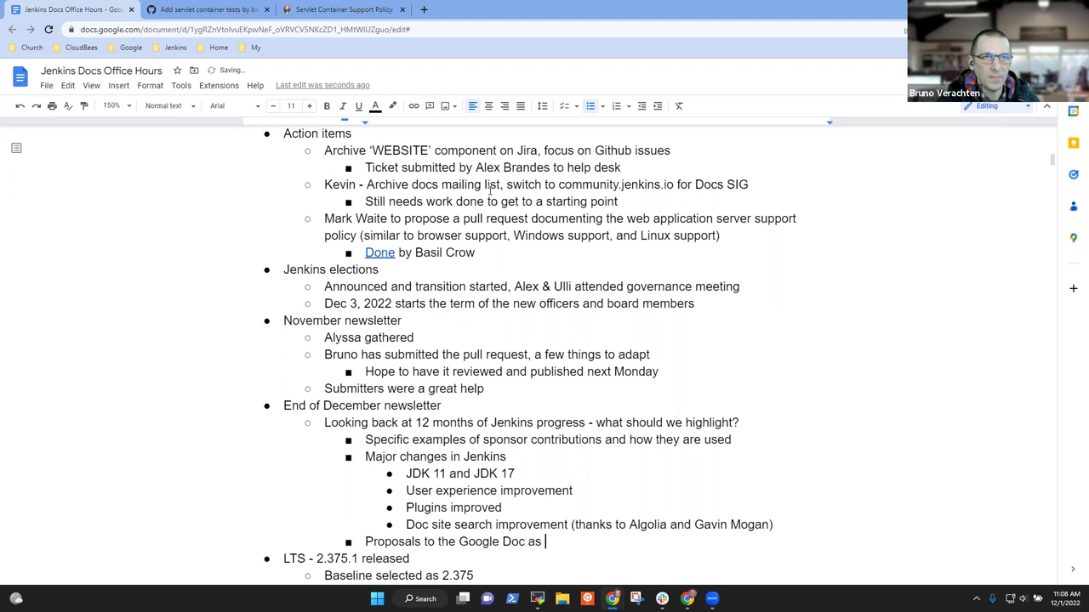
type("draft")
key("BackSpace")
key("BackSpace")
key("BackSpace")
key("BackSpace")
key("BackSpace")
key("BackSpace")
key("BackSpace")
key("BackSpace")
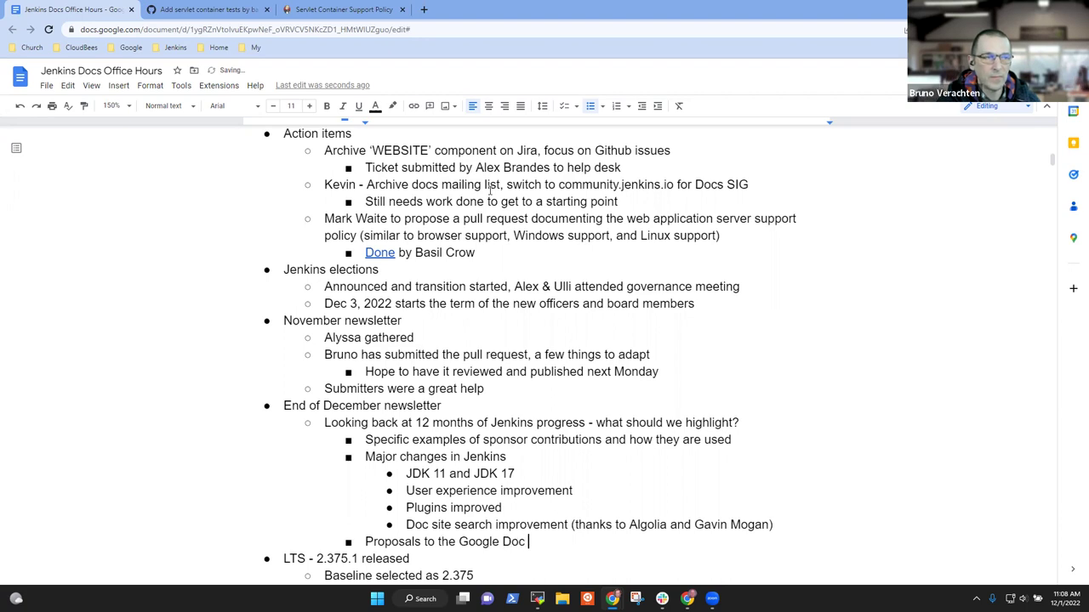
type("as first fdra")
key("BackSpace")
key("BackSpace")
type("ra")
key("BackSpace")
key("BackSpace")
key("BackSpace")
key("BackSpace")
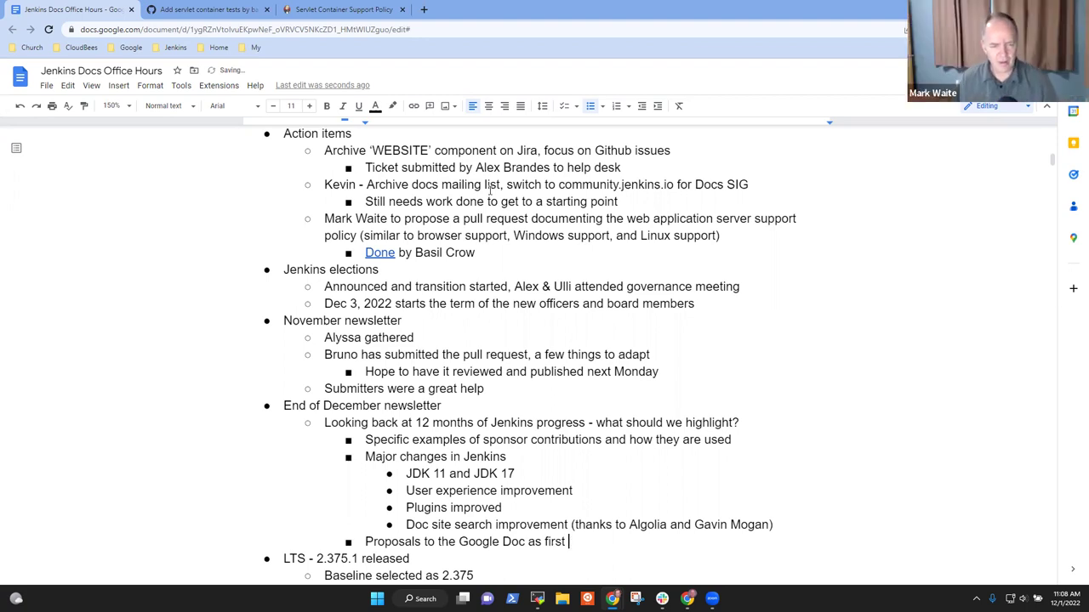
type("dr")
type("aft")
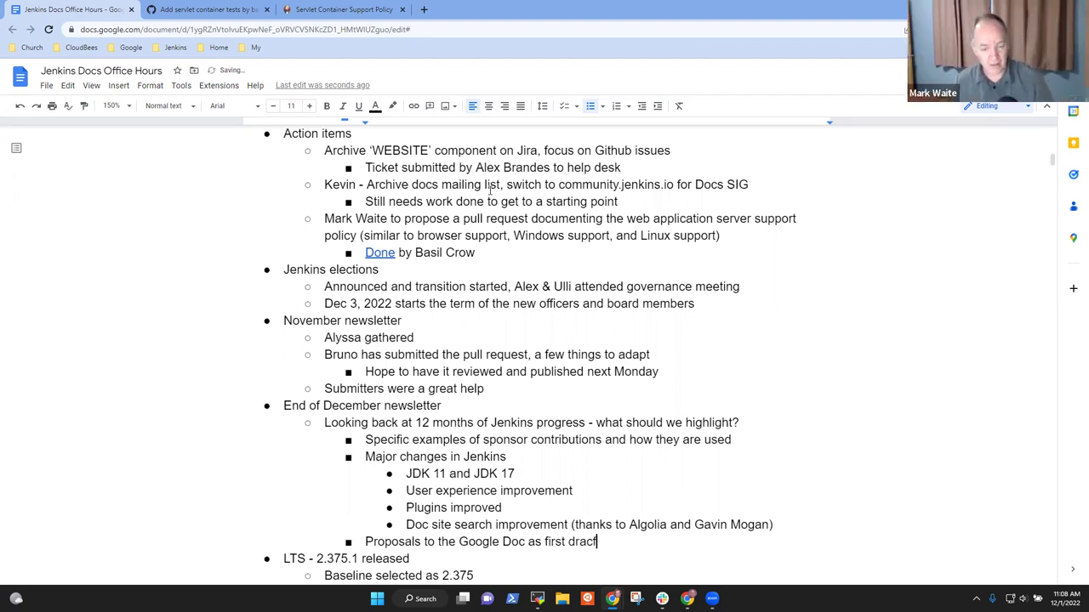
key("BackSpace")
type("t")
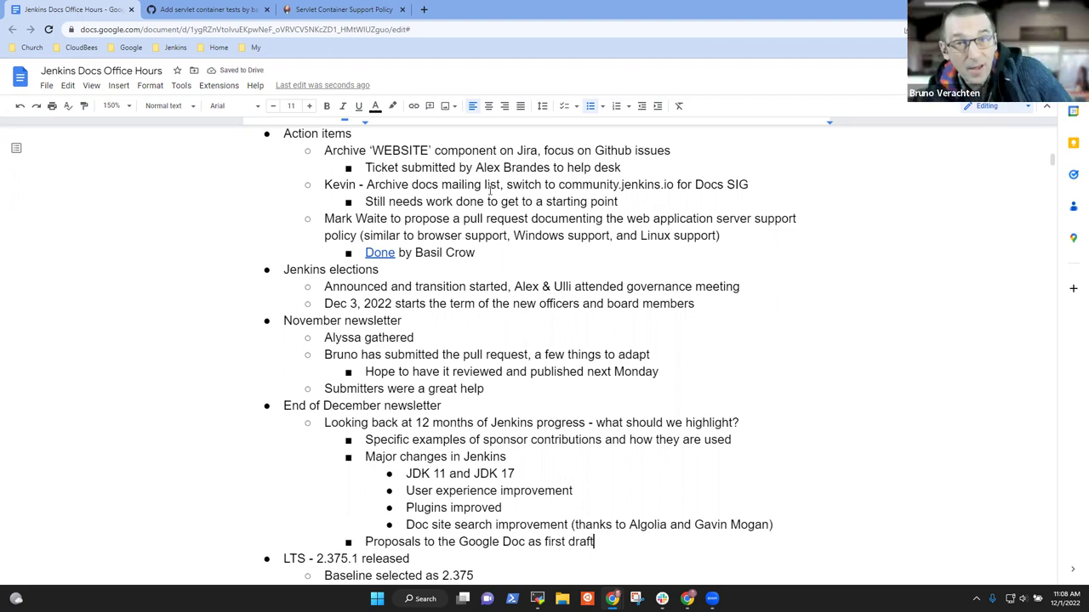
key("Down")
key("Down")
key("Down")
key("Down")
key("Down")
key("Down")
key("Down")
key("Down")
key("Down")
key("Down")
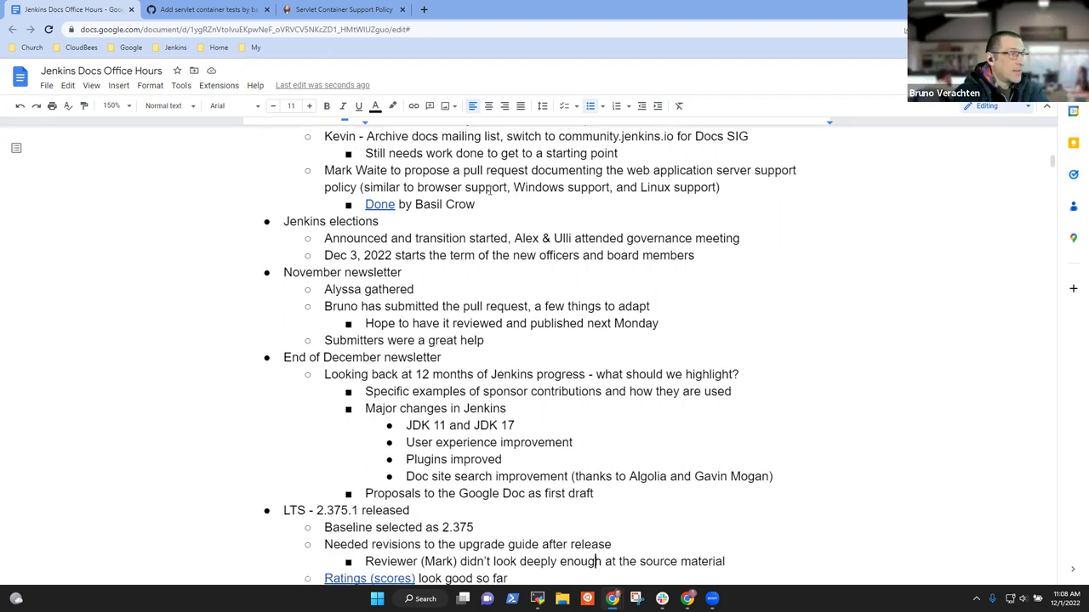
Step: Delete the 'Baseline selected as 2.375' line under the LTS 2.375.1 item
key("Up")
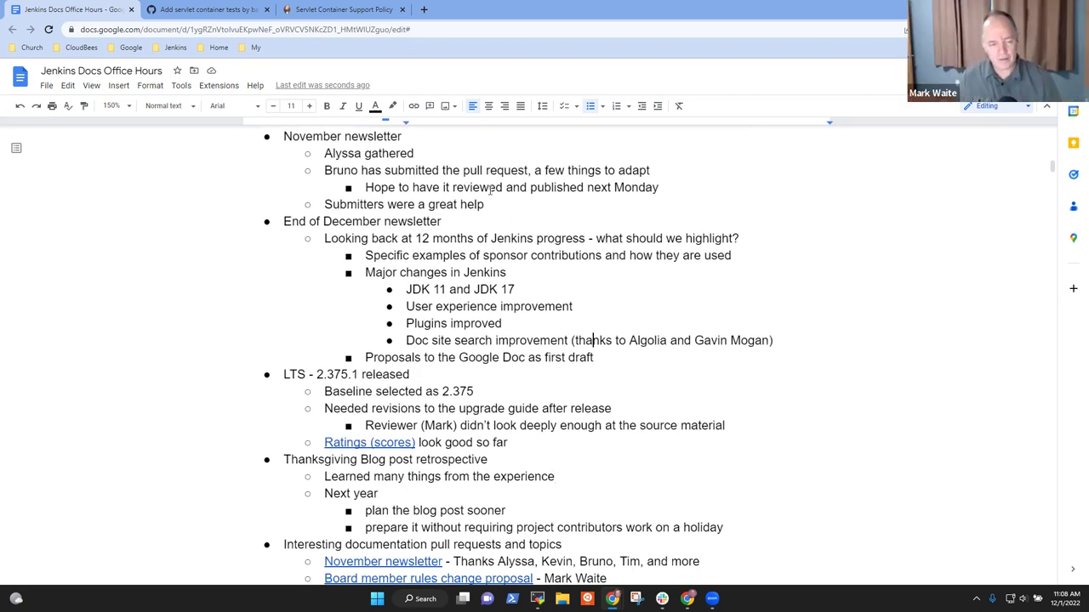
key("Down")
key("Down")
key("Down")
key("Up")
key("Home")
key("shift+End")
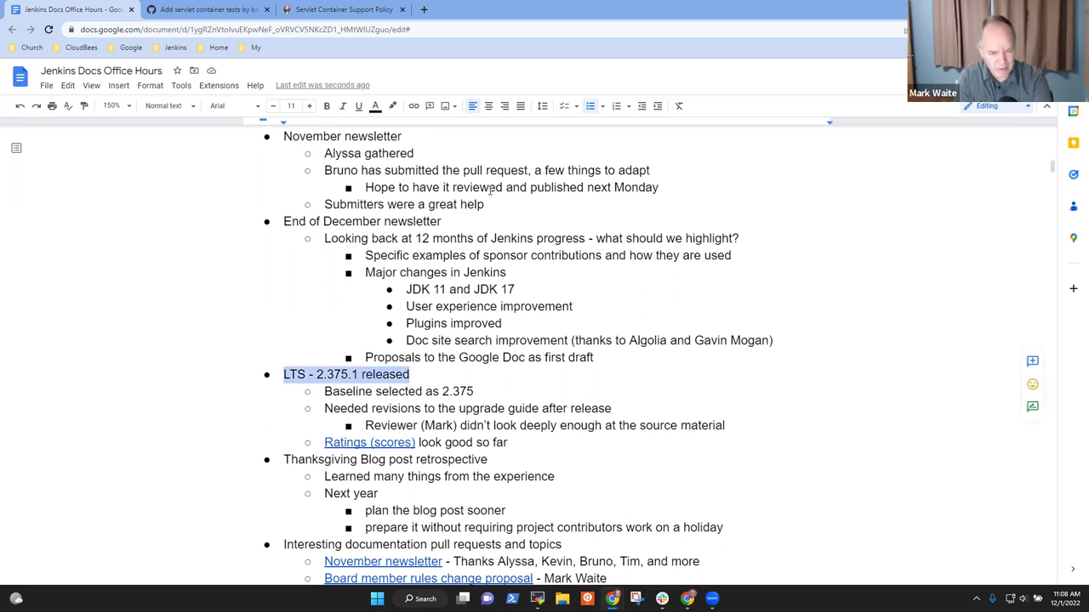
key("Down")
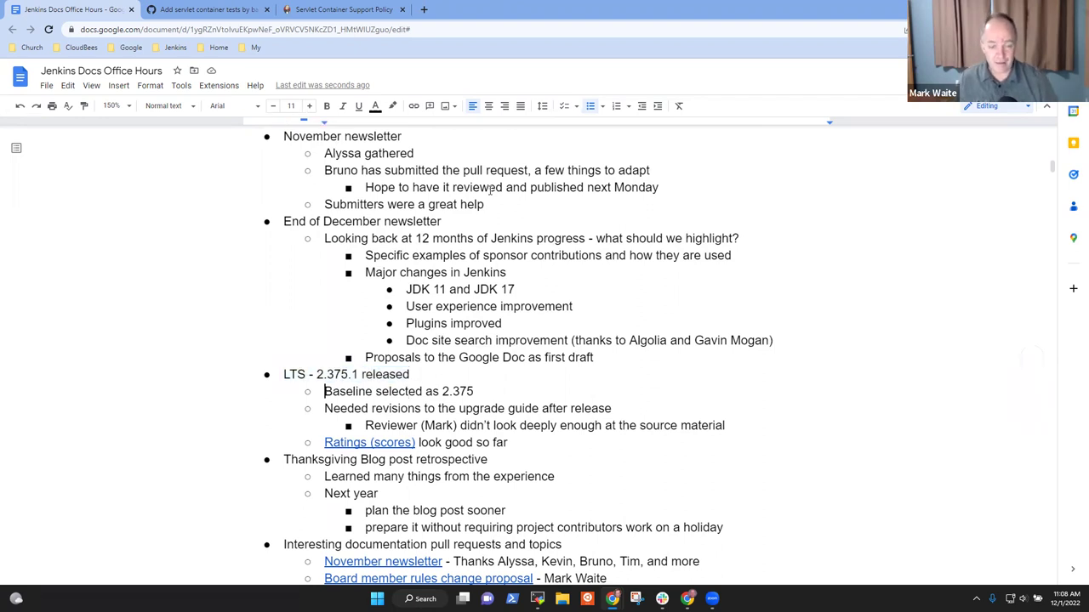
key("shift+End")
key("Delete")
key("Delete")
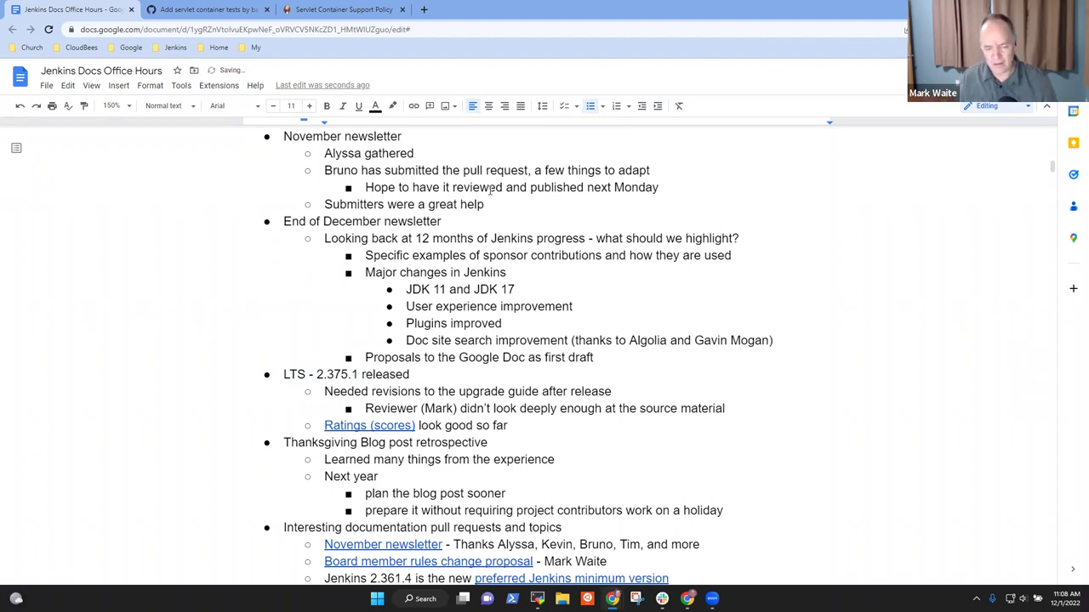
Step: Add a 'Winstone 6.4 in the baseline, backport of Winstone 6.6' bullet below the Reviewer line
key("shift+End")
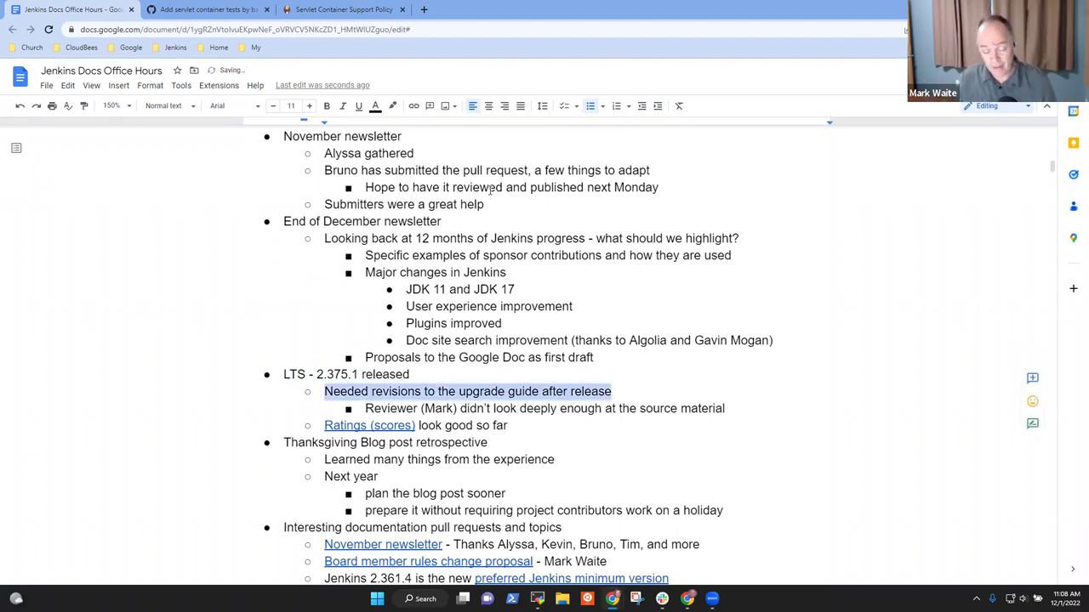
key("Down")
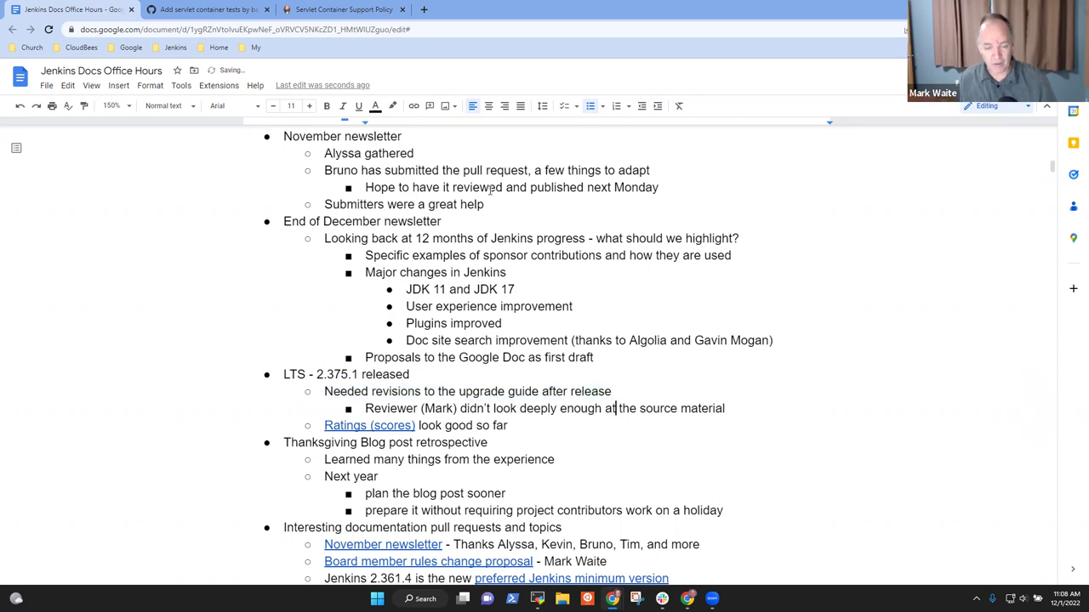
key("Home")
key("shift+End")
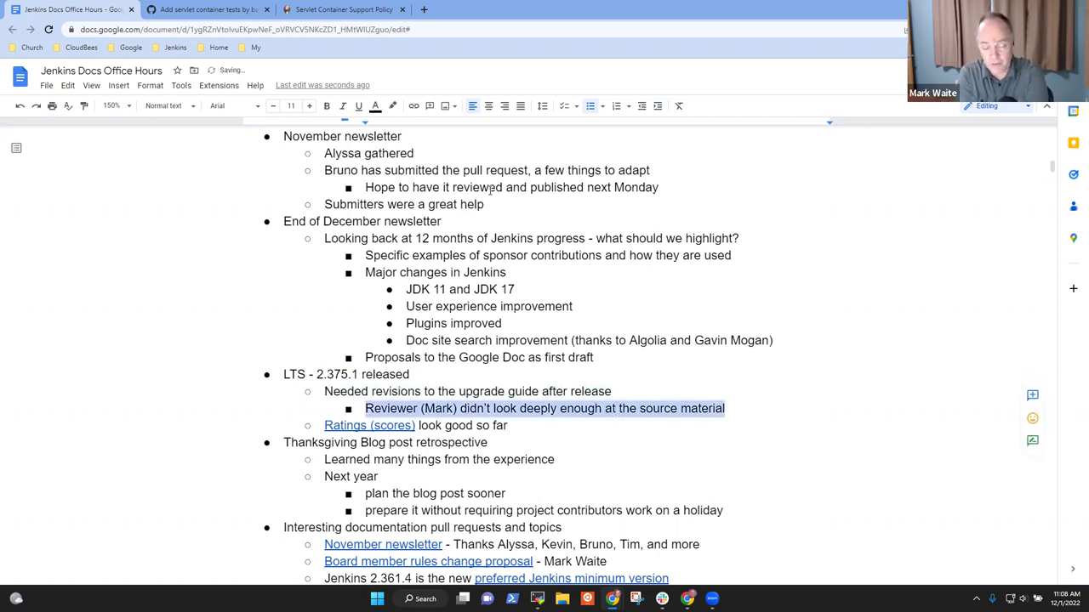
key("End")
key("Return")
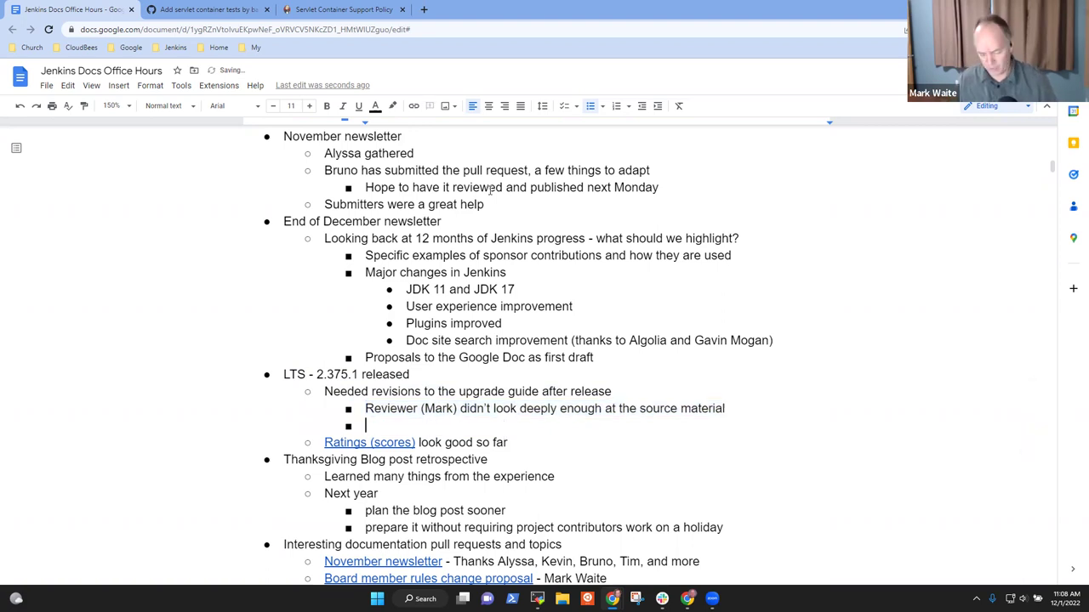
type("Winstone ")
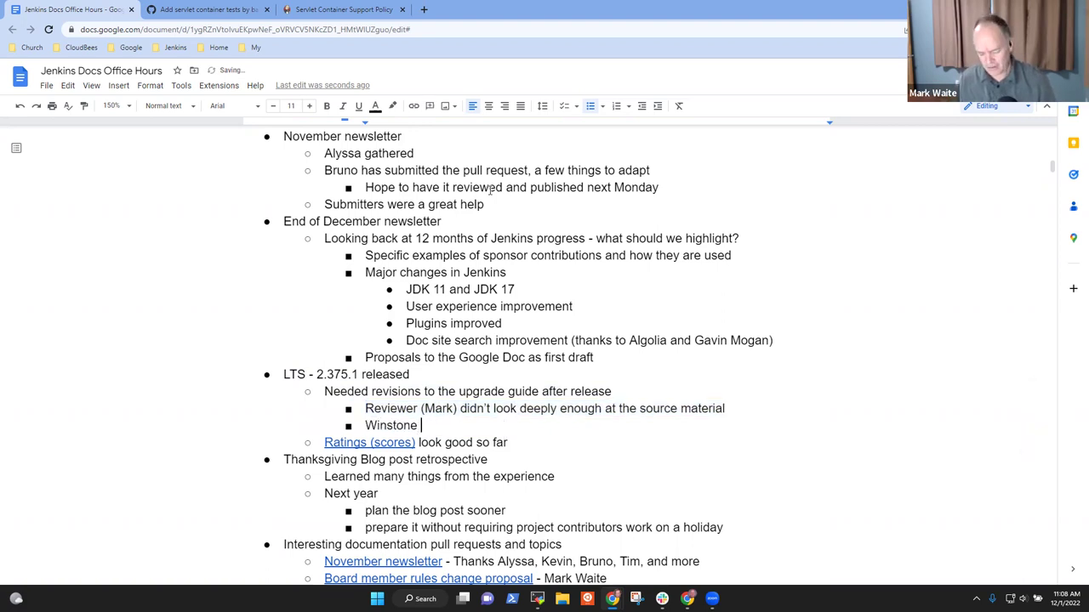
type("6.4 in the ")
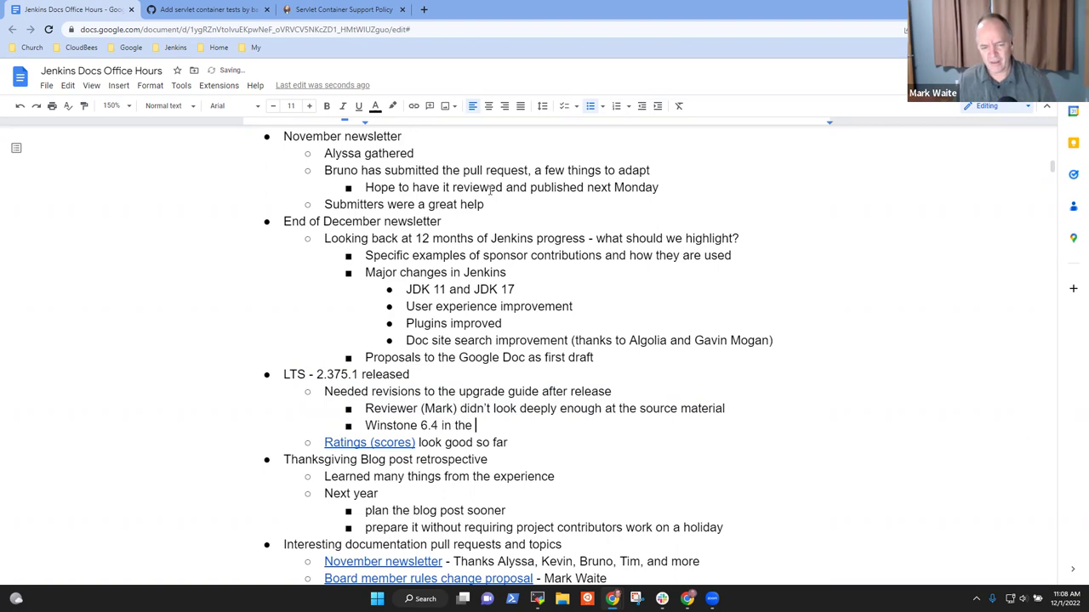
type("baseline.")
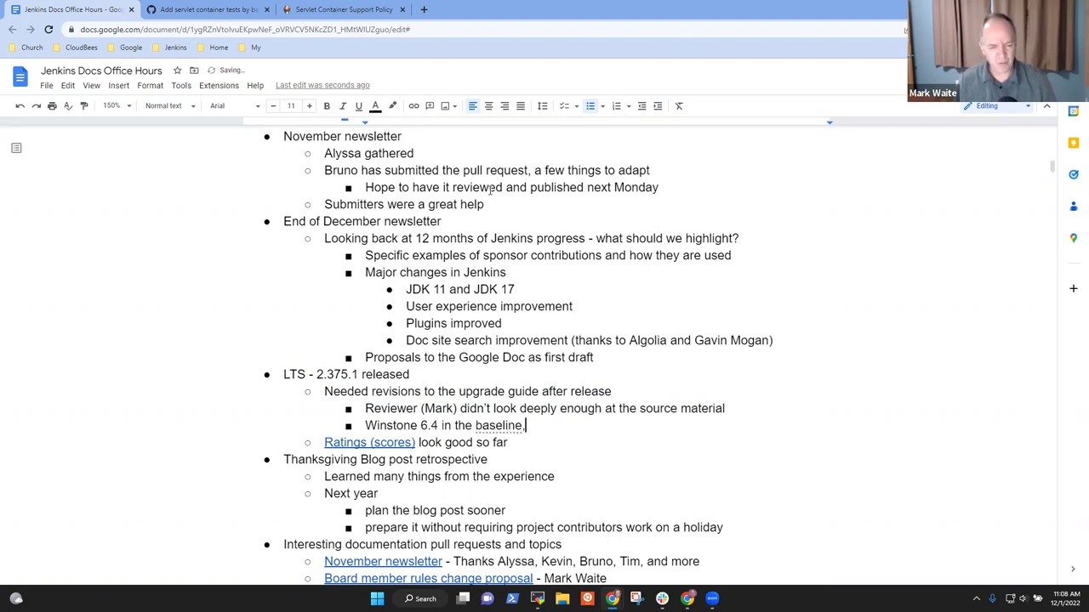
key("BackSpace")
type(", back")
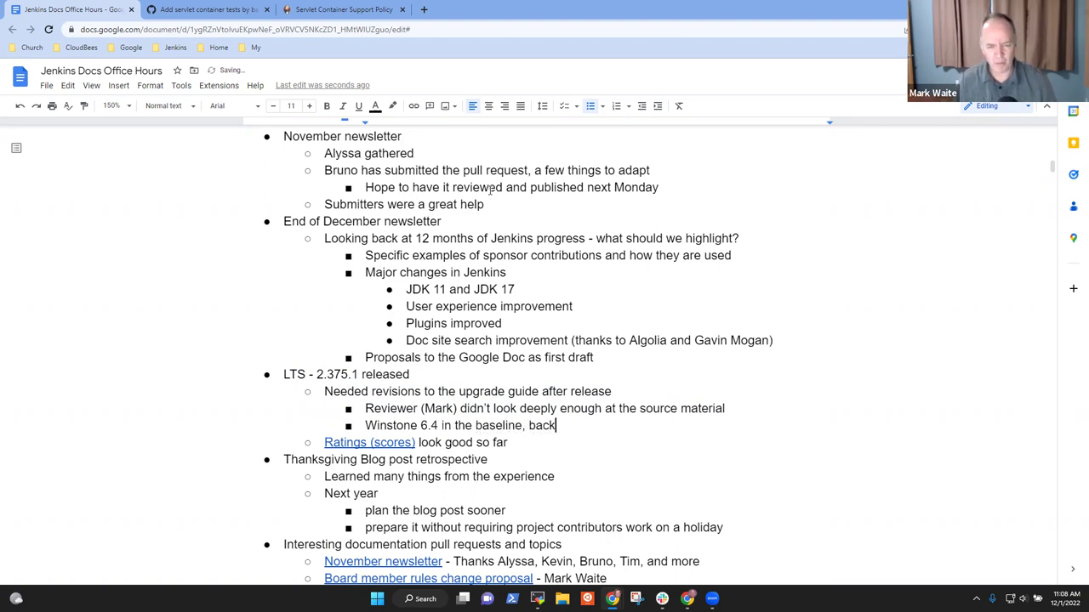
type("port of Wins")
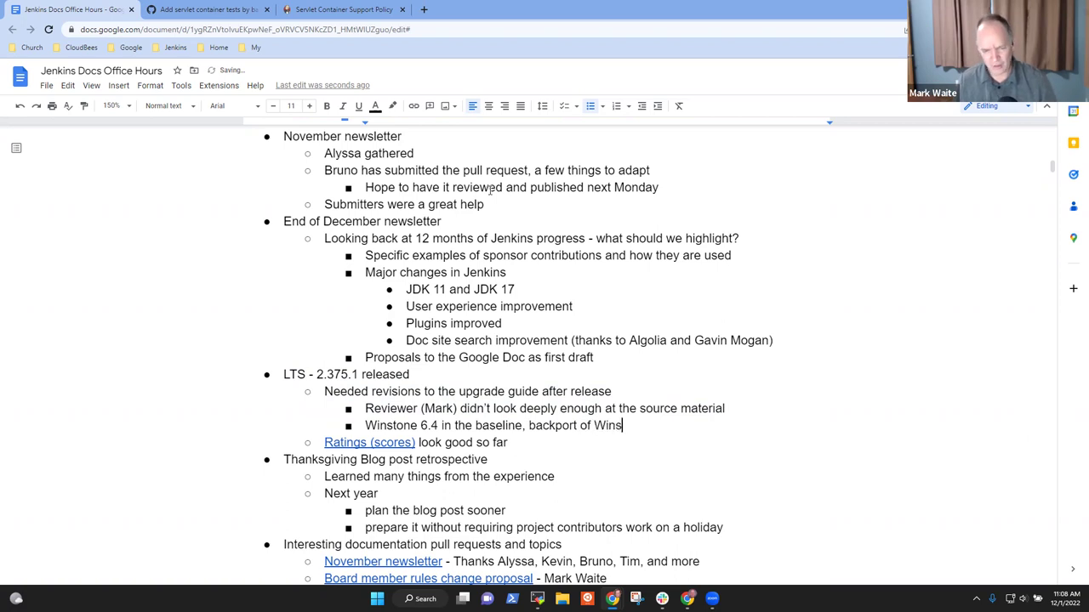
type("tone 6")
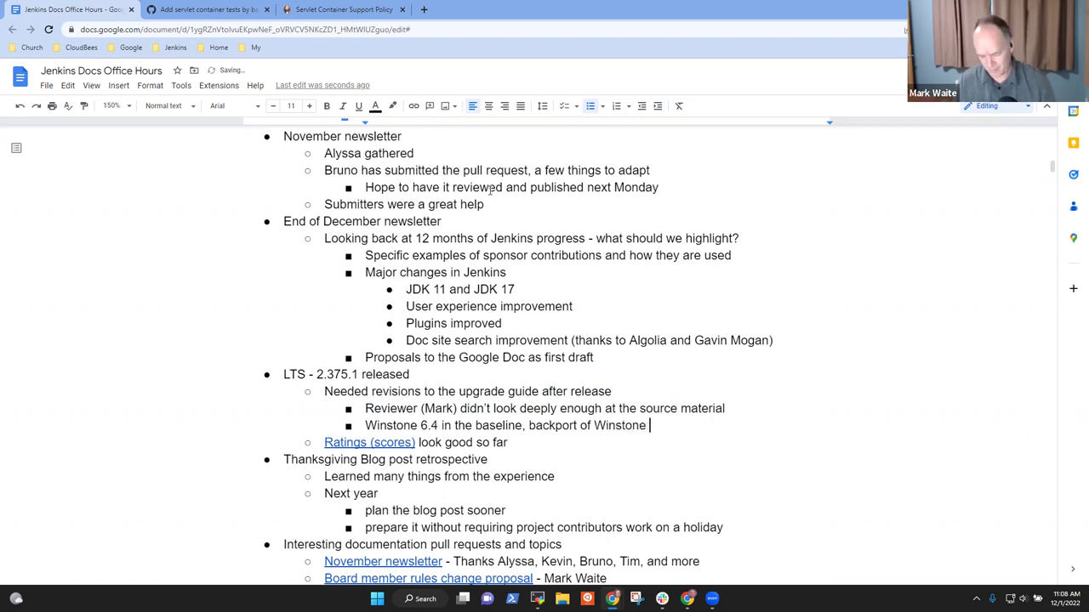
type(".6")
Step: Nest 'Removed some additional command line arguments' and 'Removed arguments had been deprecated for many years' under it
key("Return")
key("Tab")
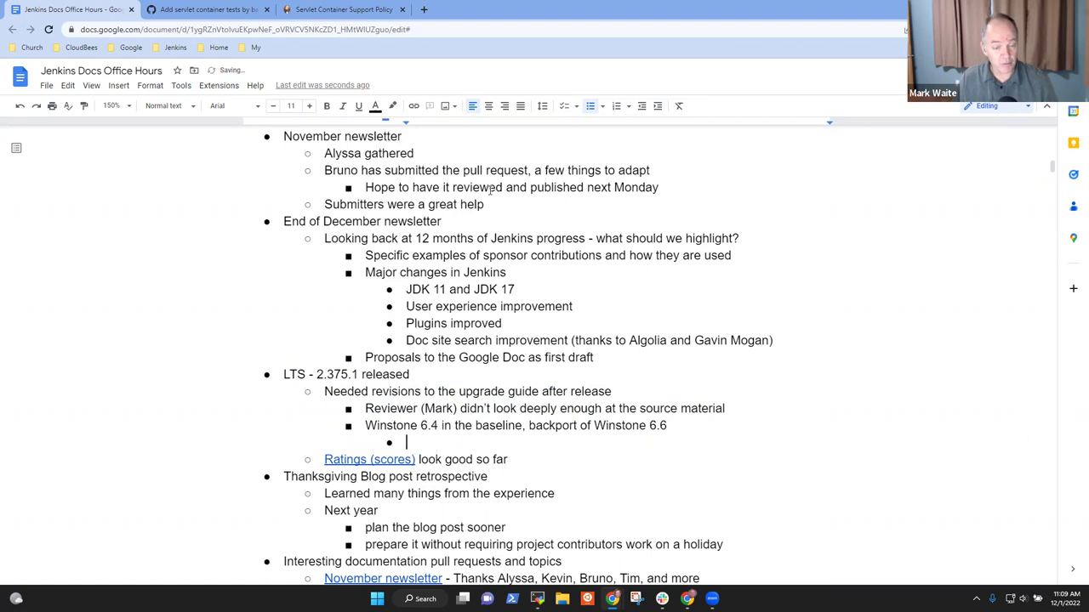
type("Removed some")
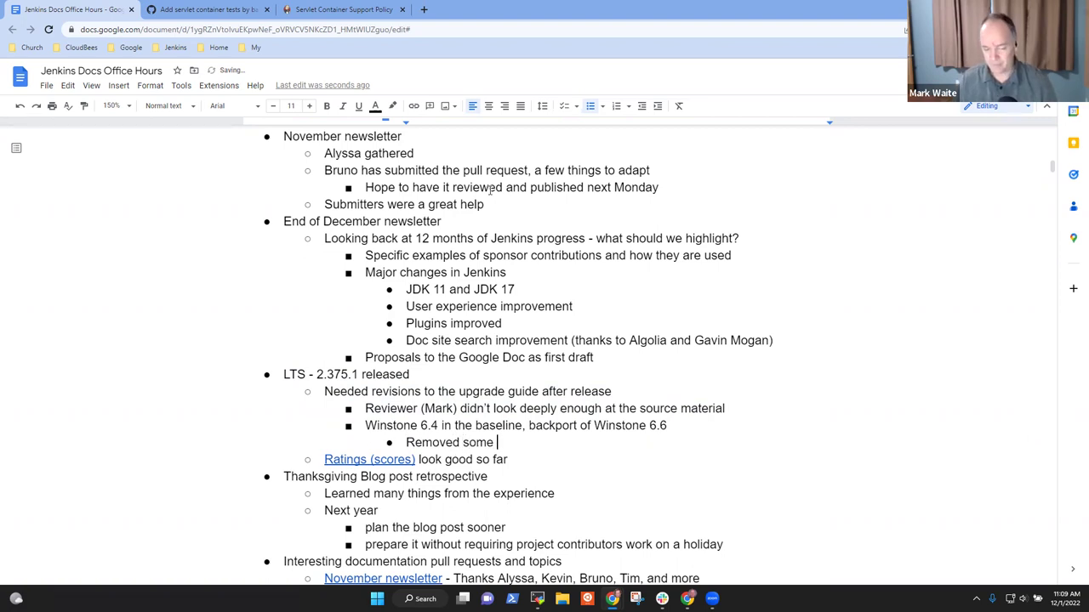
type(" additional command")
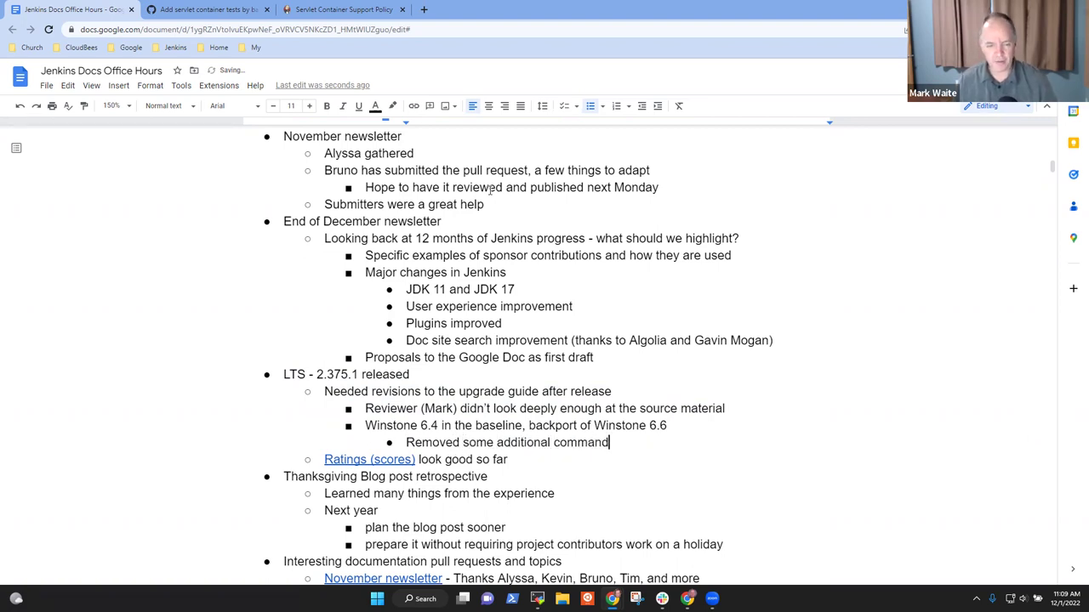
type(" line ar")
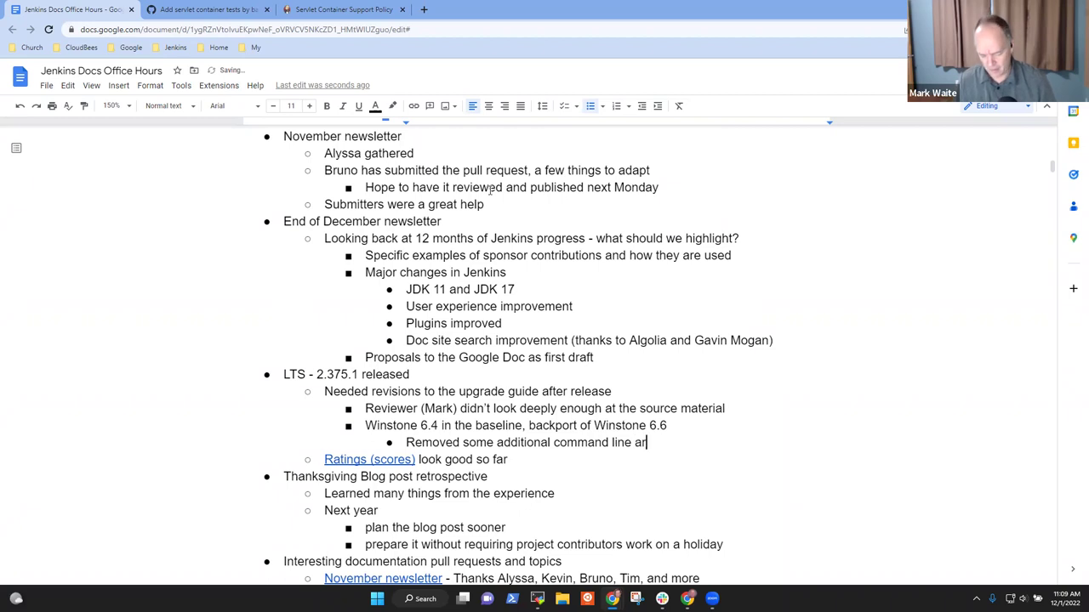
type("guments")
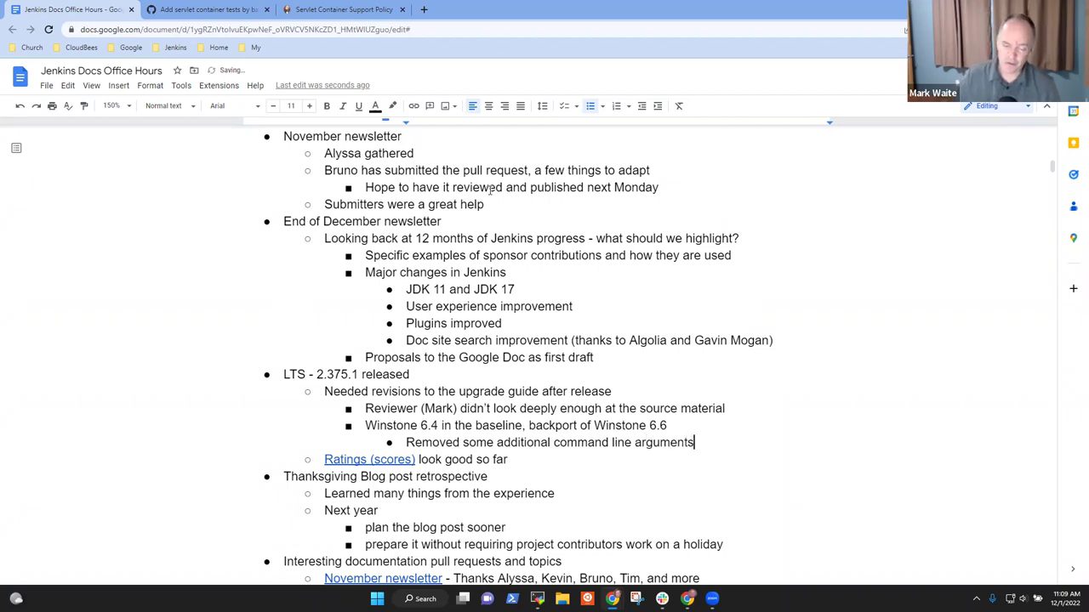
key("Return")
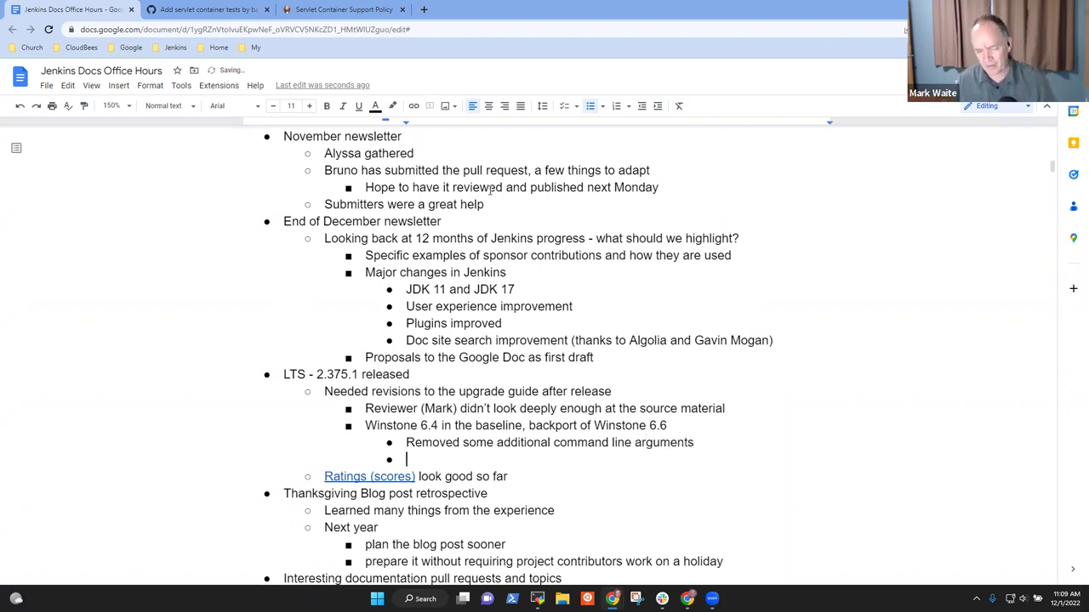
type("Removed a")
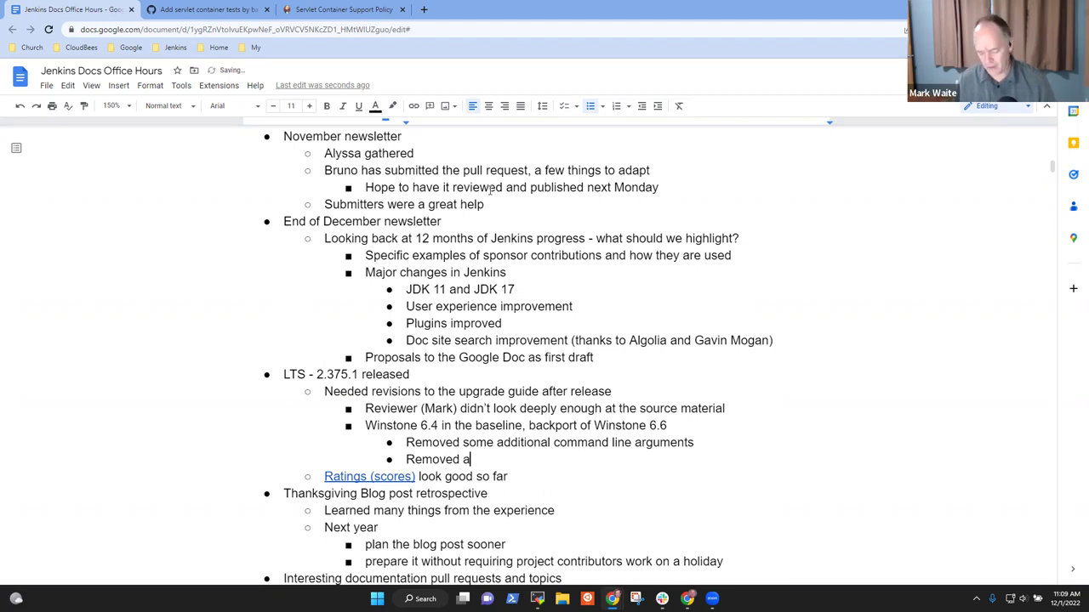
type("rgument")
key("BackSpace")
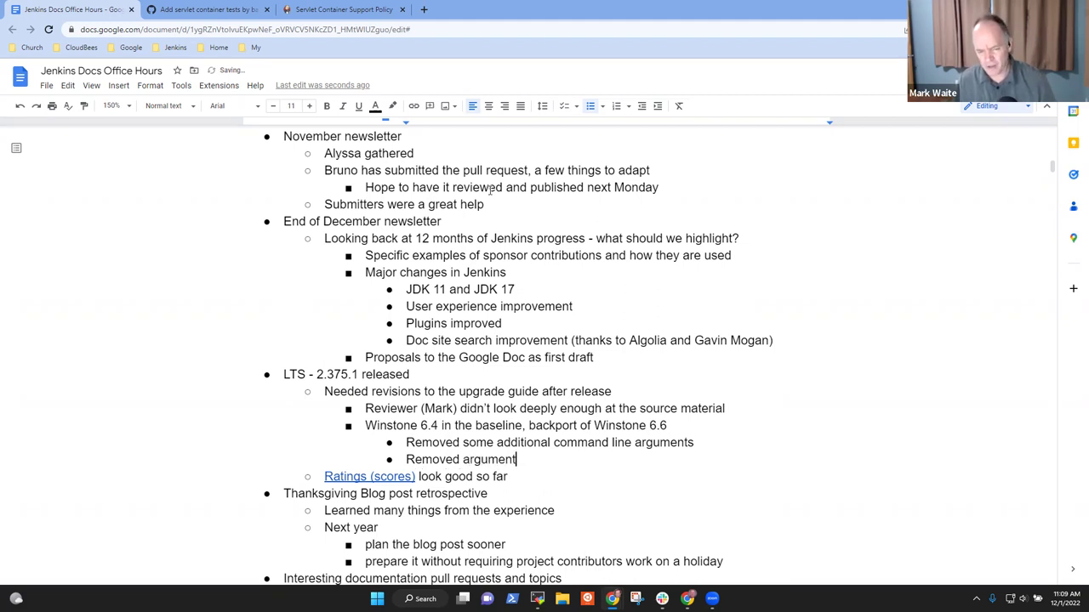
type("s had been")
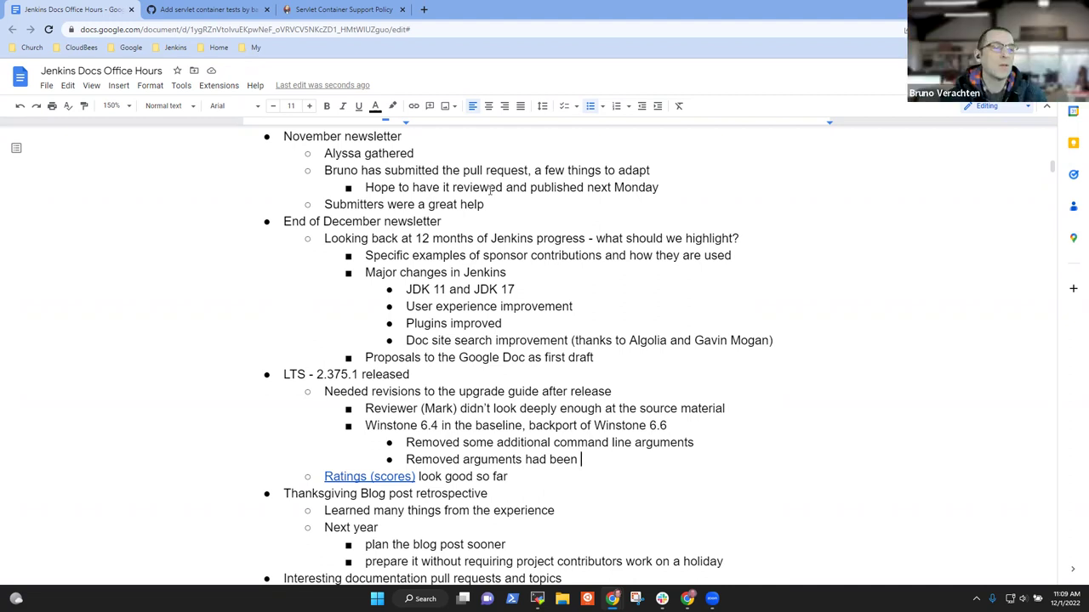
type("deprecated ")
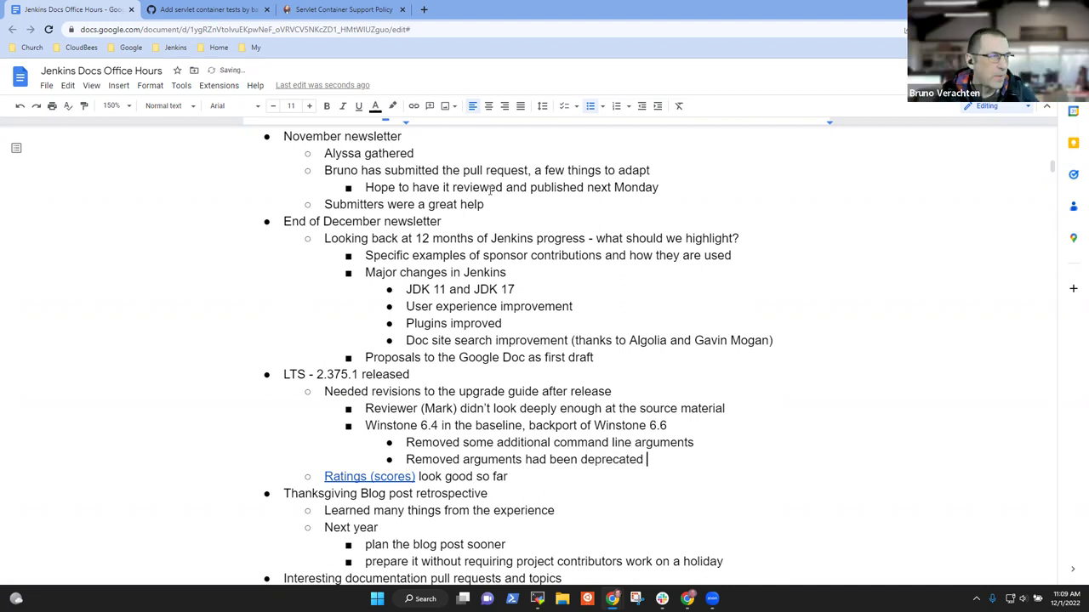
type("for many year")
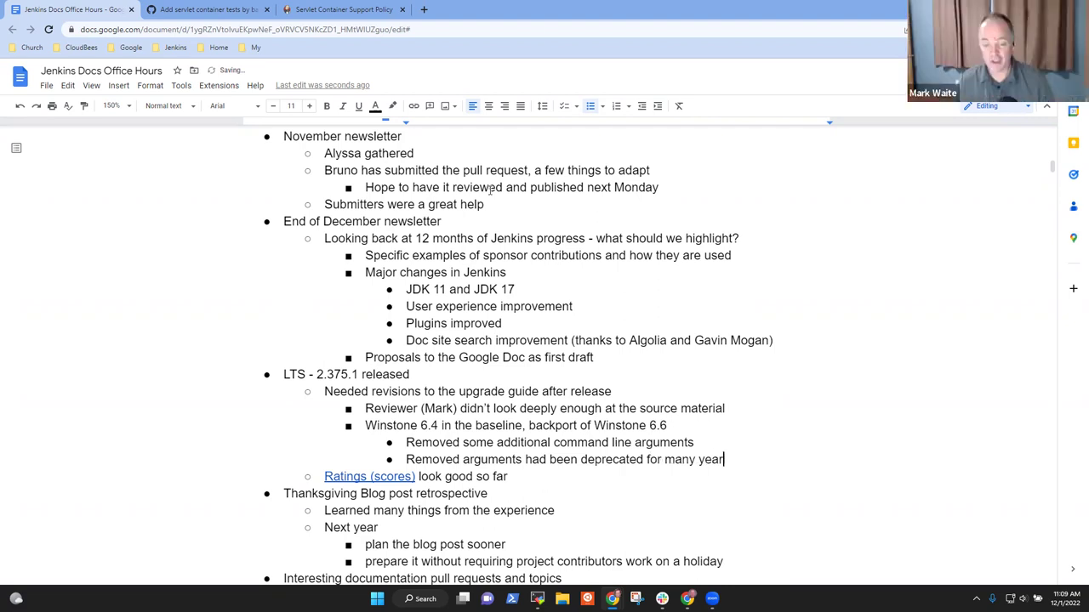
type("s")
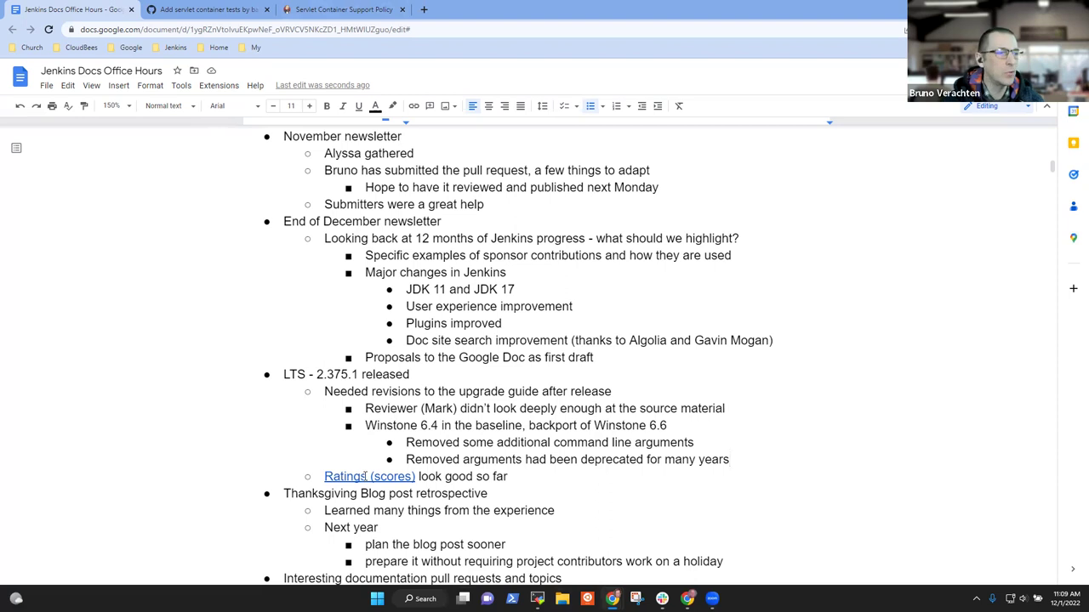
Step: Open the LTS Changelog from the Ratings link in a new tab and zoom to 110%
left_click(365, 477)
left_click(406, 497)
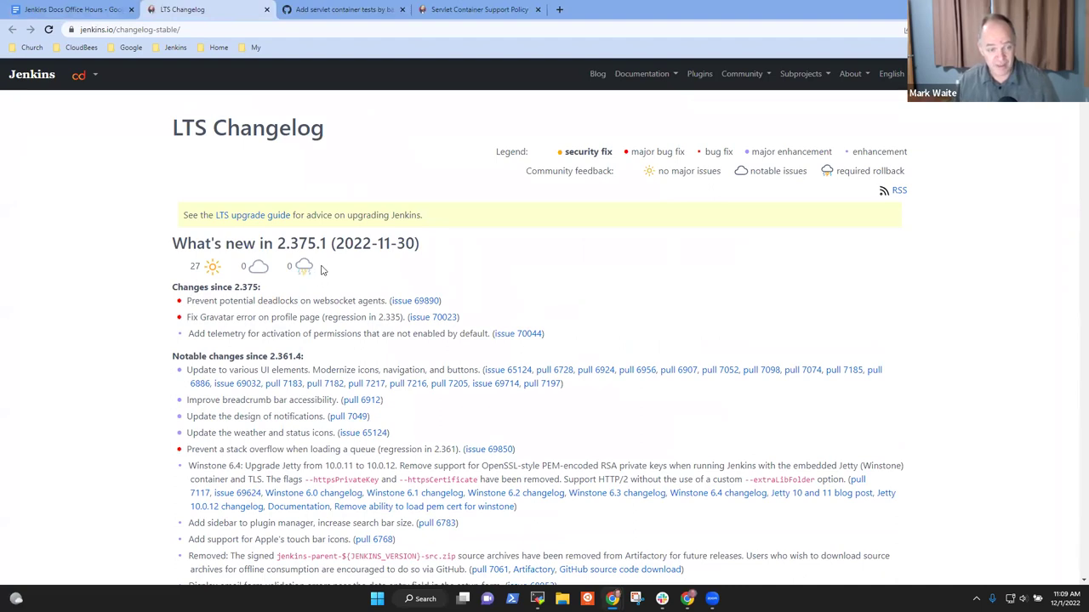
left_click_drag(322, 269, 114, 268)
left_click(178, 270)
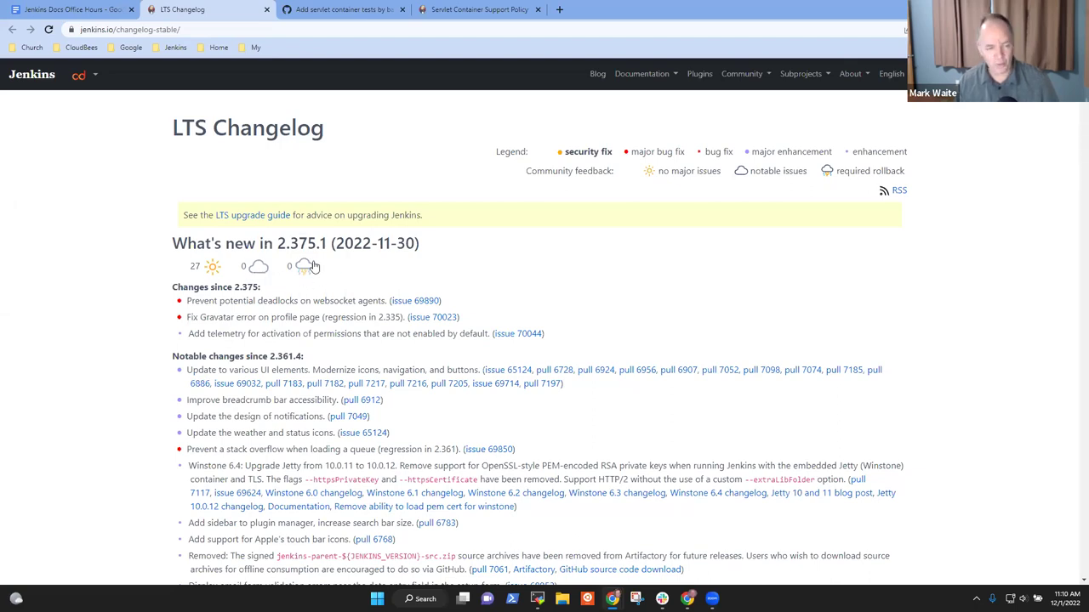
scroll(313, 266, "down", 7)
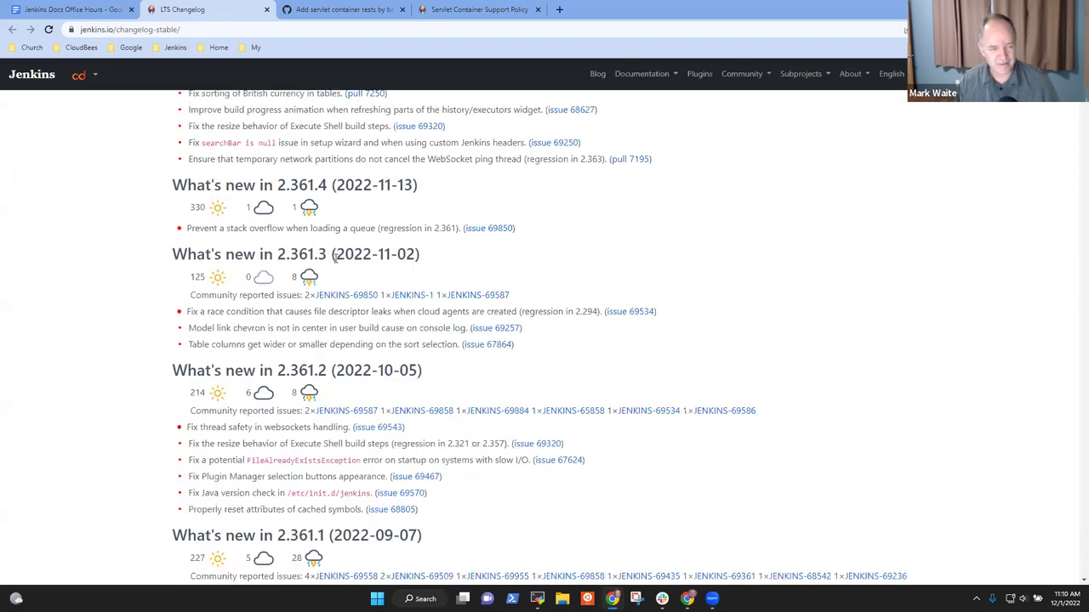
scroll(334, 257, "up", 1)
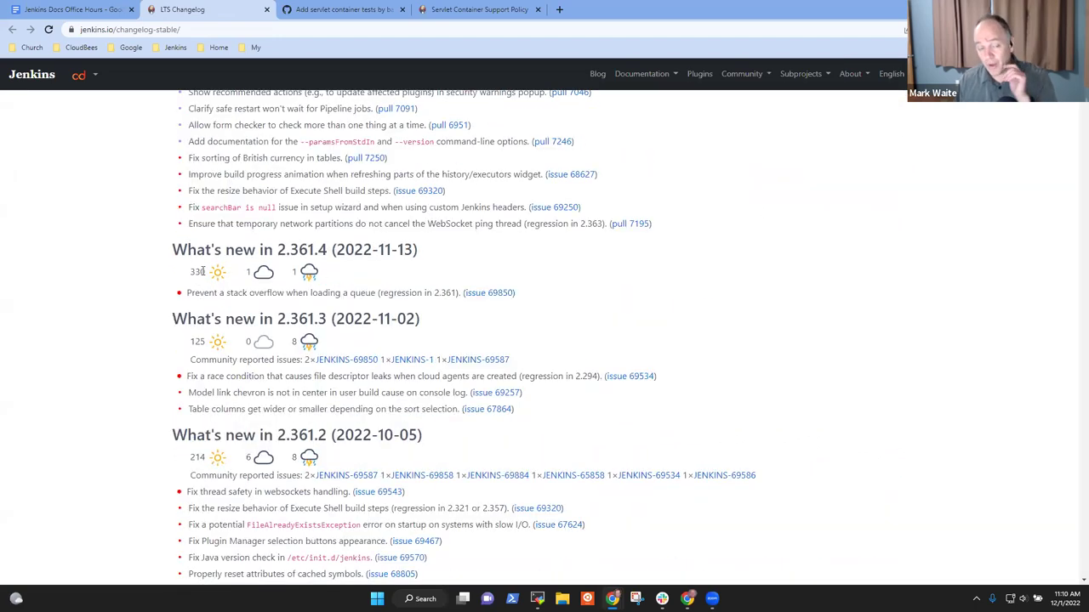
double_click(198, 273)
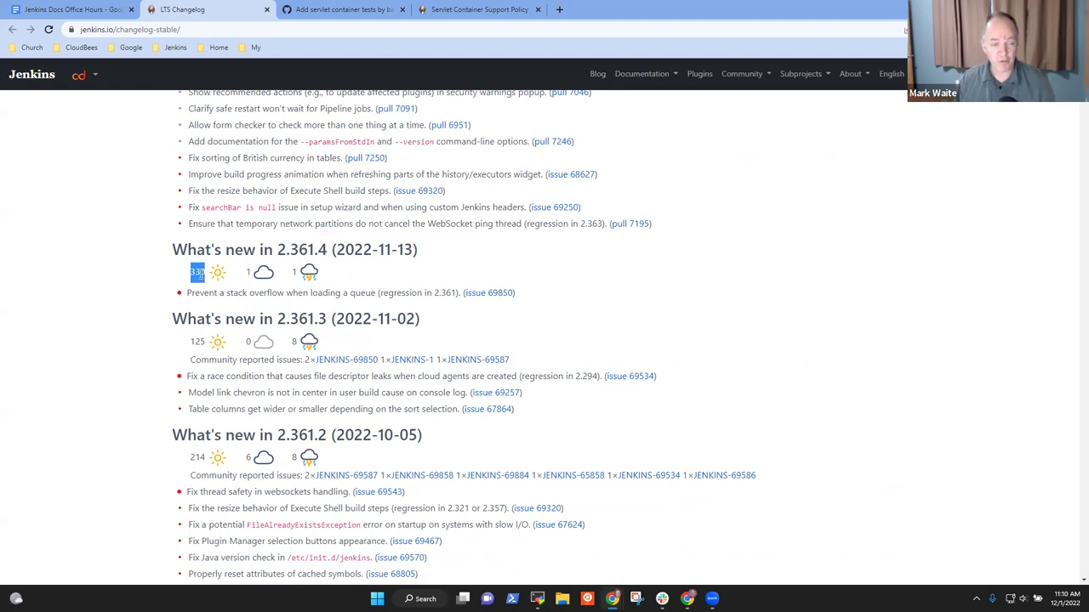
scroll(377, 340, "up", 5)
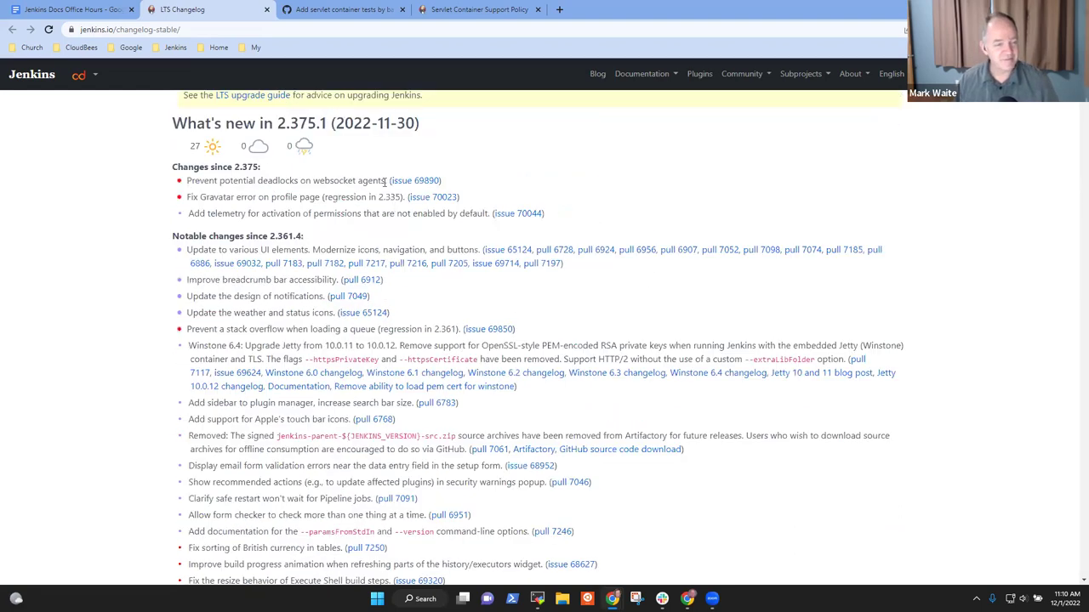
scroll(384, 181, "up", 2)
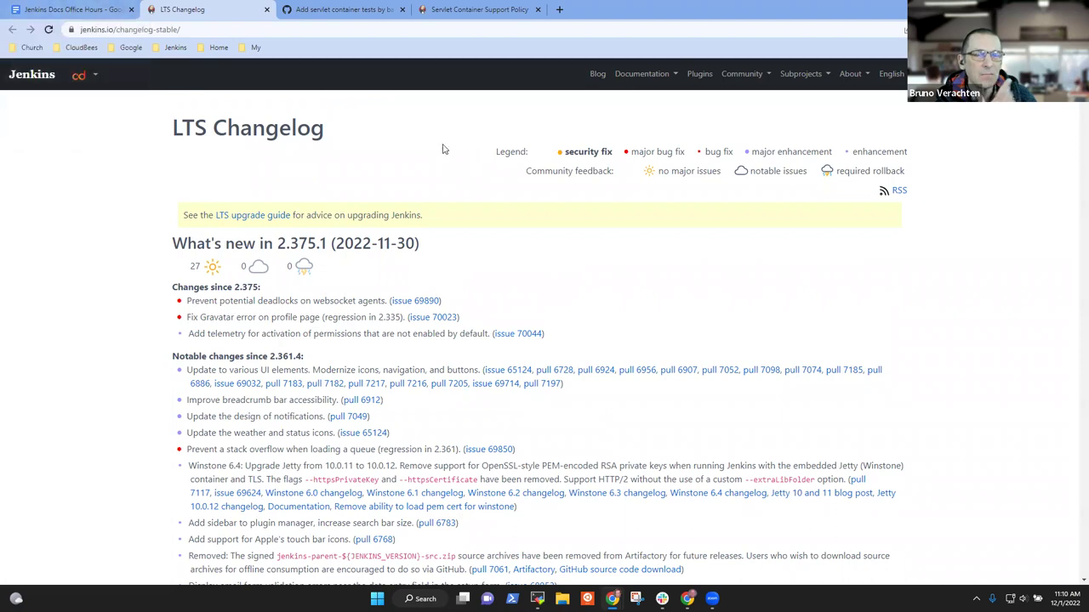
key("ctrl+plus")
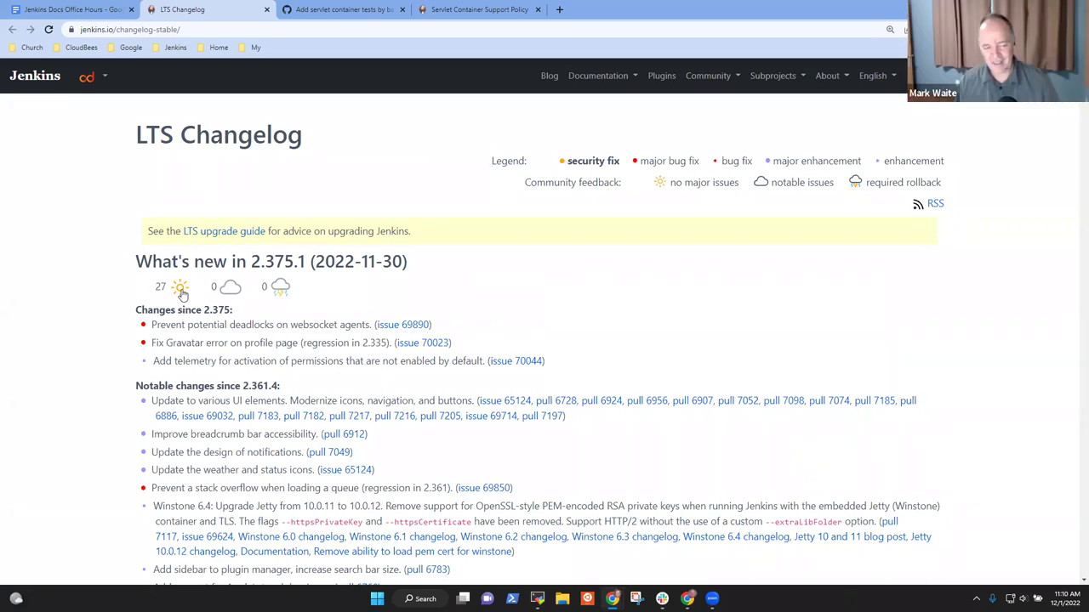
Step: Vote 'no major issues' for 2.375.1, dismiss the Thanks! alert, and browse older LTS releases
mouse_move(181, 293)
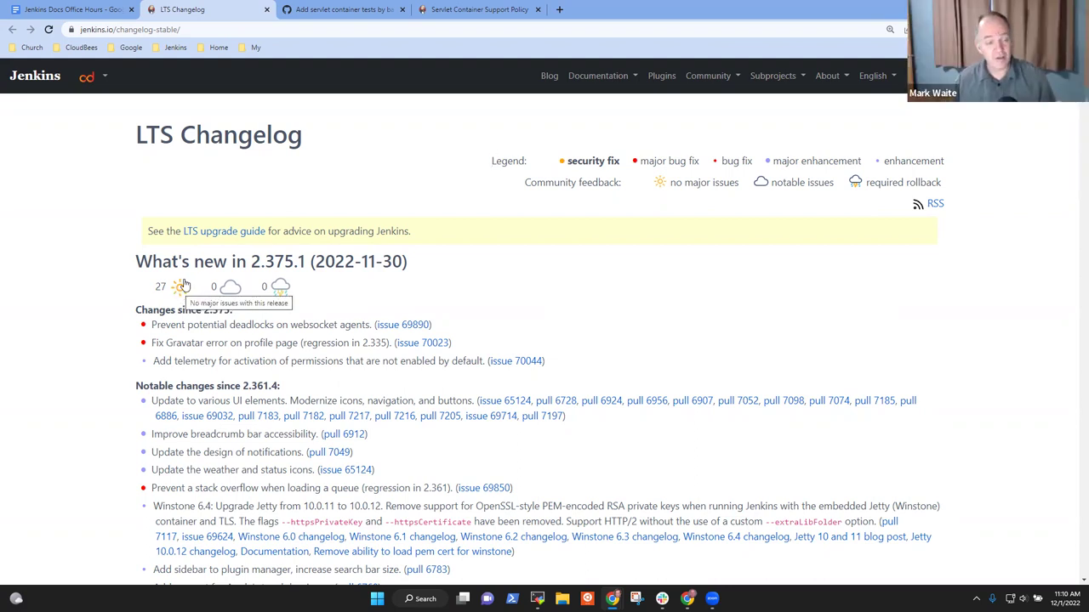
left_click(182, 291)
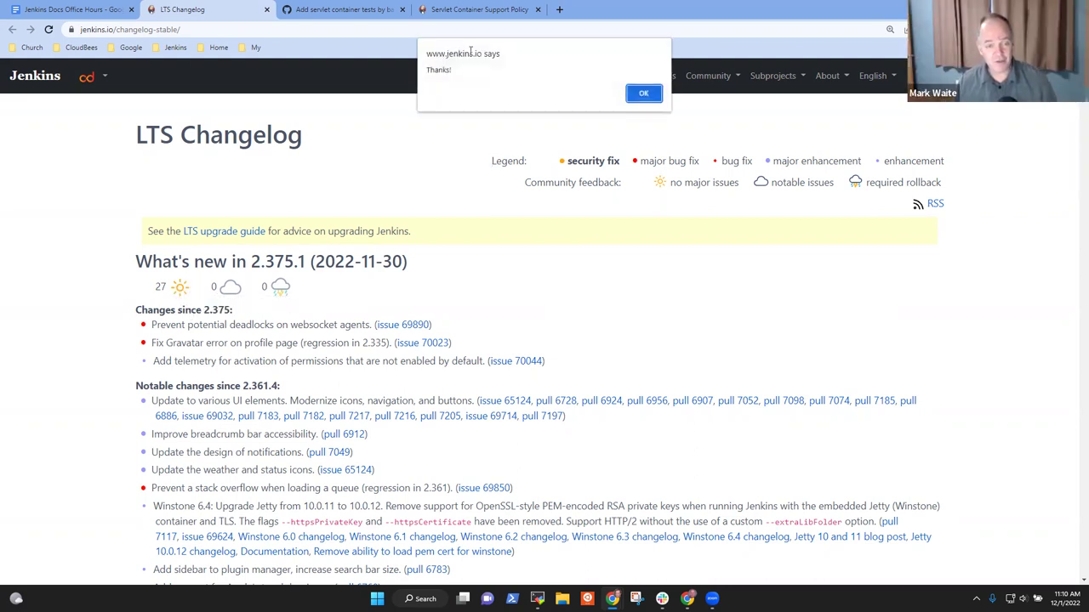
left_click(644, 96)
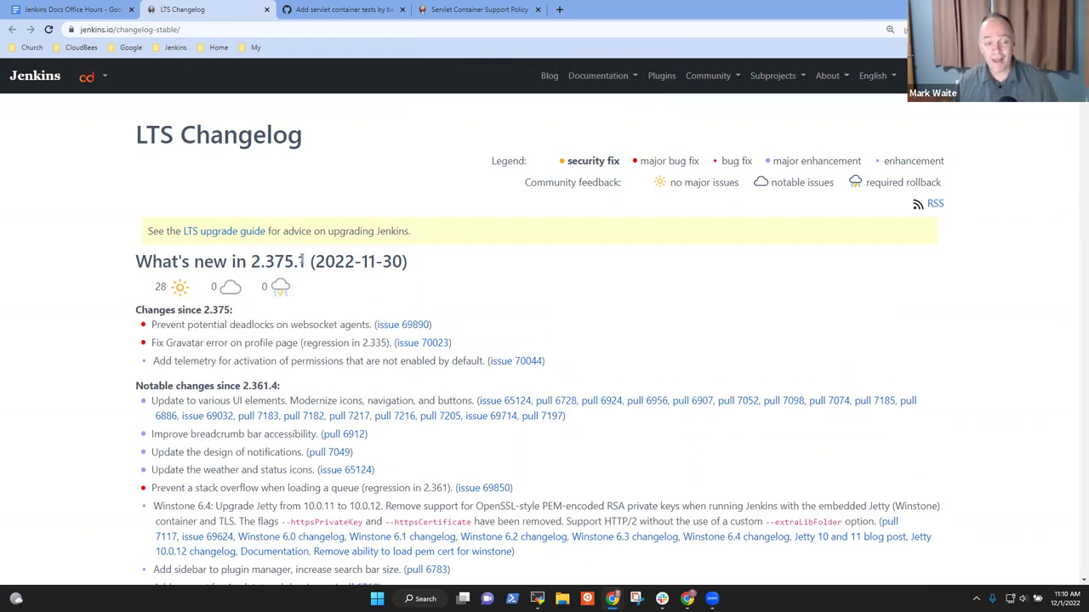
scroll(228, 281, "down", 4)
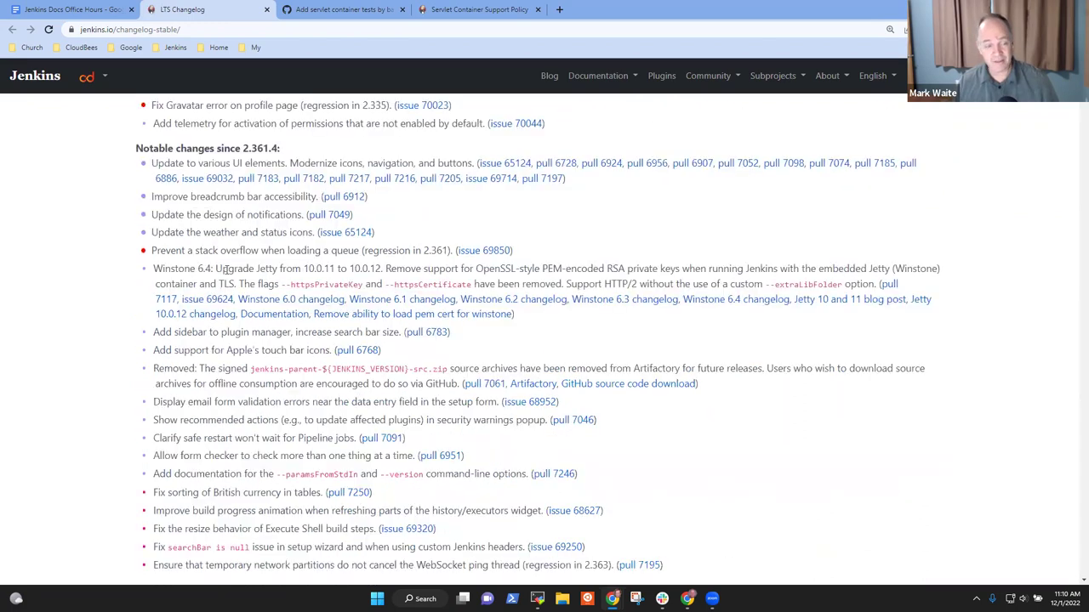
scroll(310, 279, "up", 2)
scroll(310, 279, "up", 2)
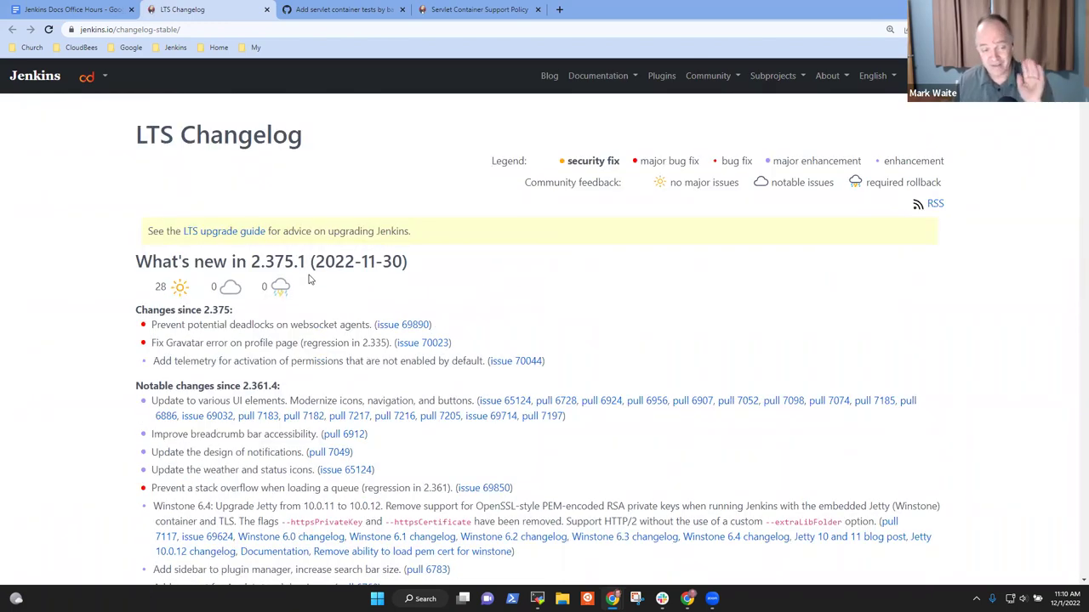
scroll(349, 297, "down", 8)
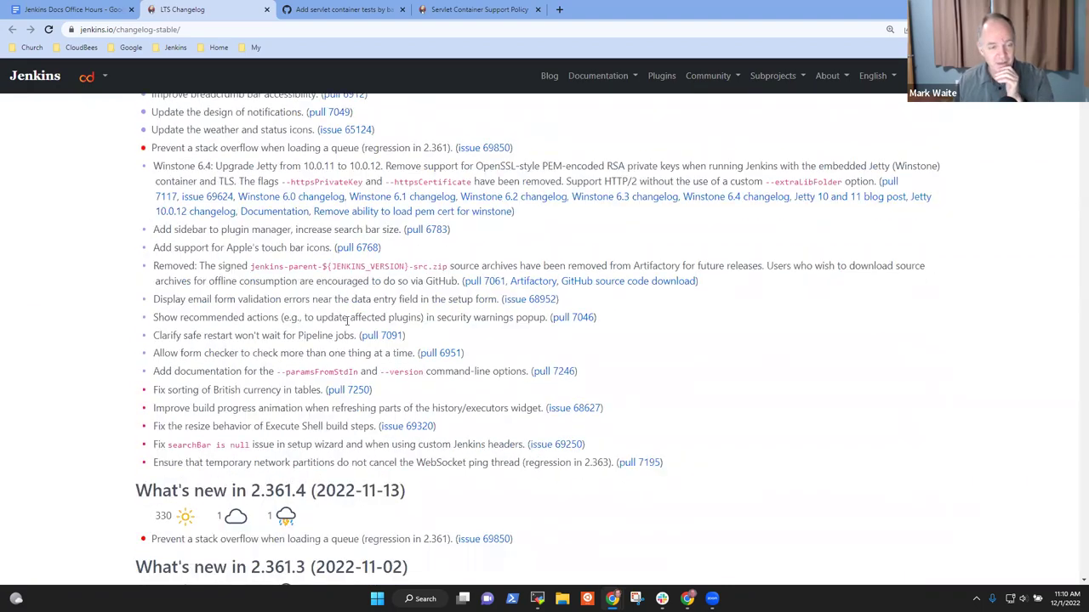
scroll(398, 399, "down", 4)
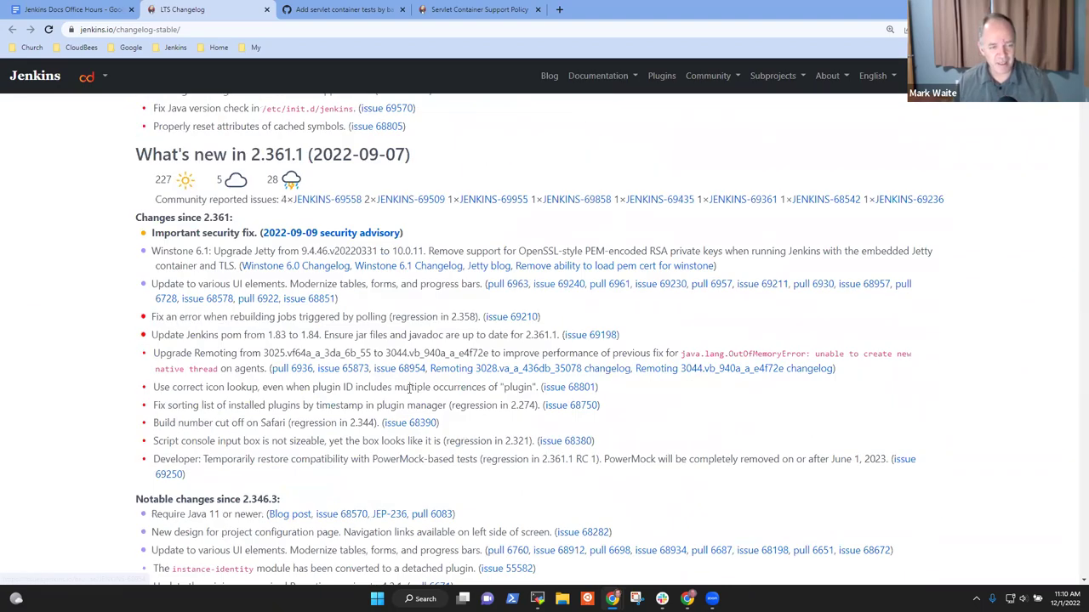
scroll(422, 372, "down", 6)
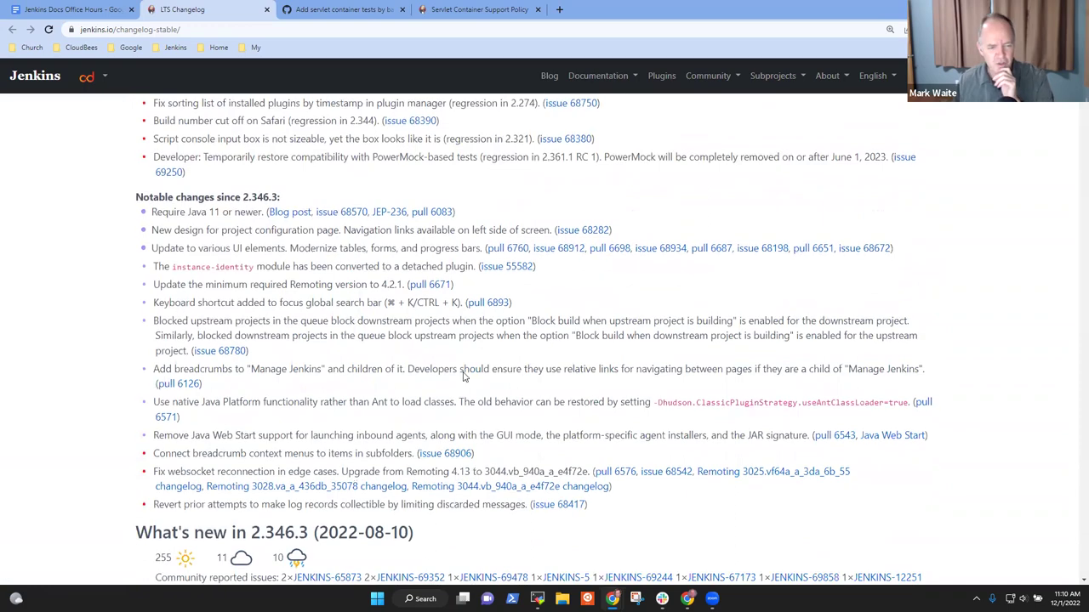
scroll(468, 434, "down", 3)
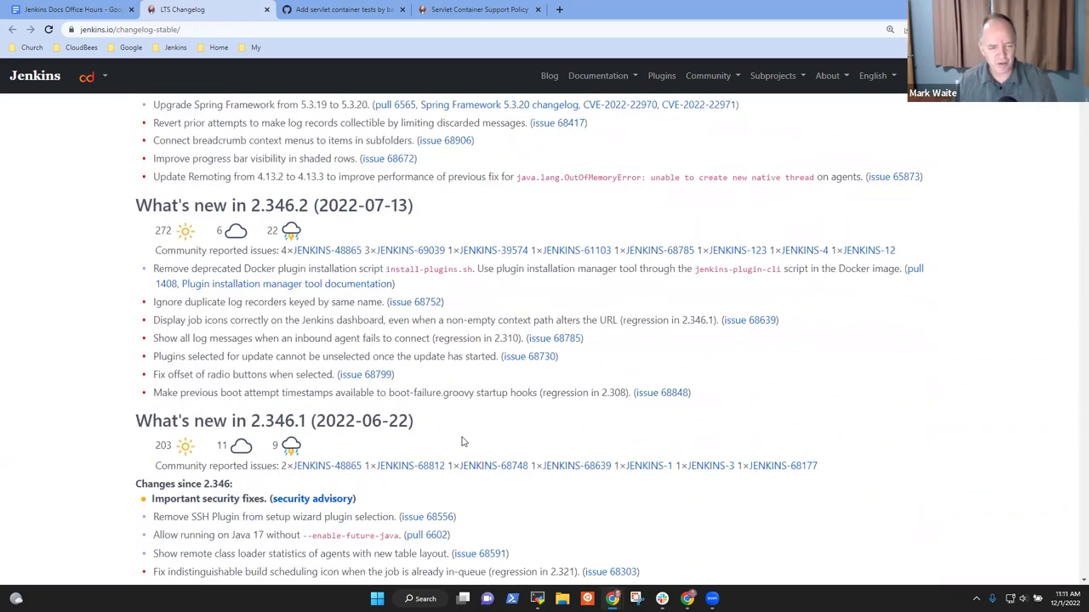
scroll(502, 439, "down", 2)
scroll(382, 306, "up", 2)
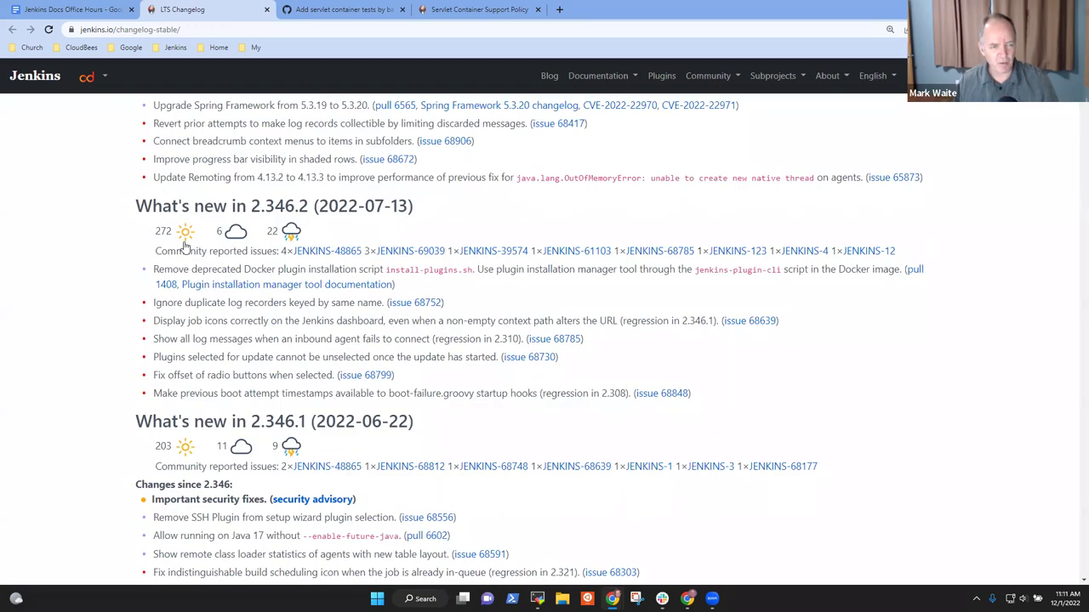
left_click(235, 239)
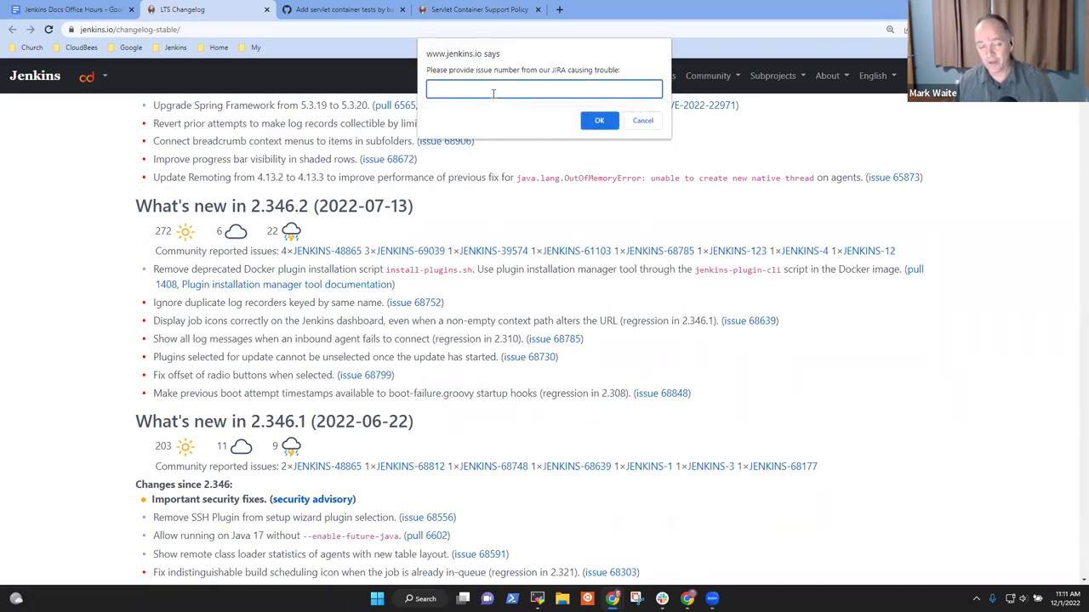
left_click(643, 120)
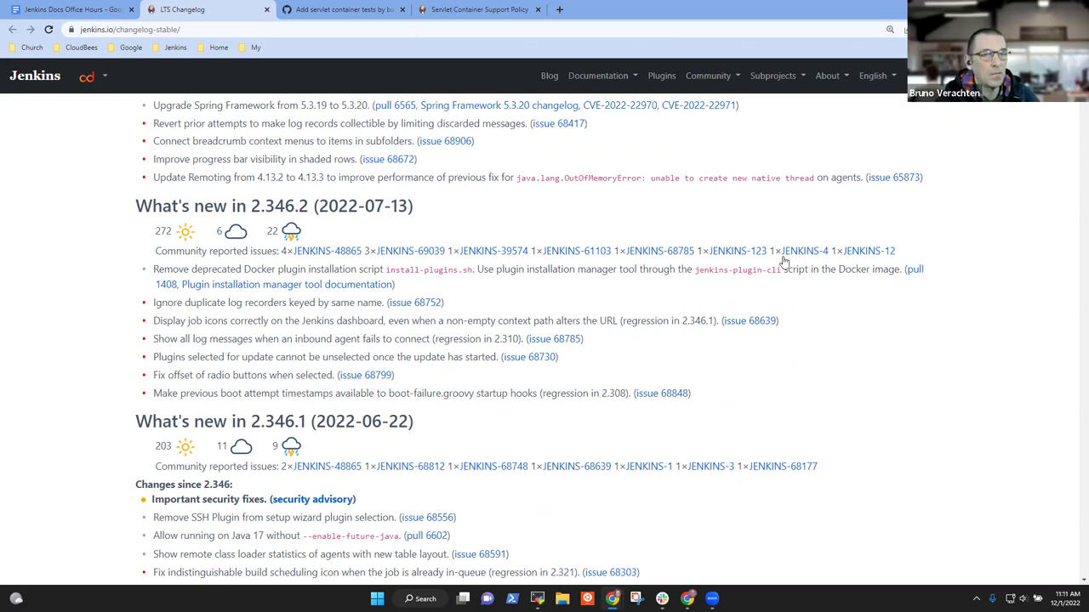
left_click_drag(904, 251, 703, 250)
left_click(902, 245)
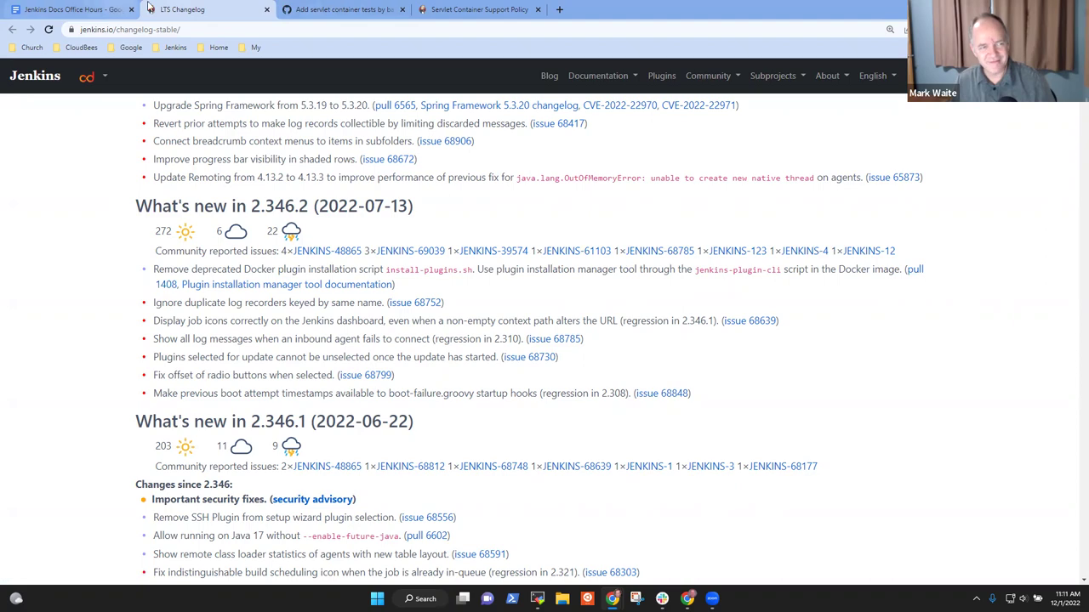
scroll(520, 277, "up", 20)
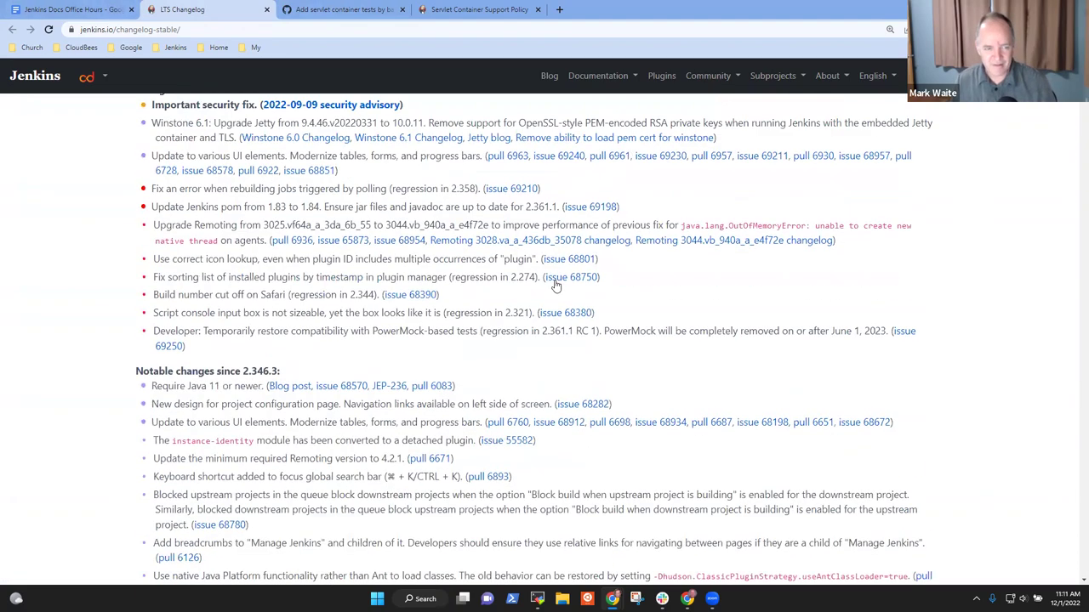
scroll(548, 274, "up", 10)
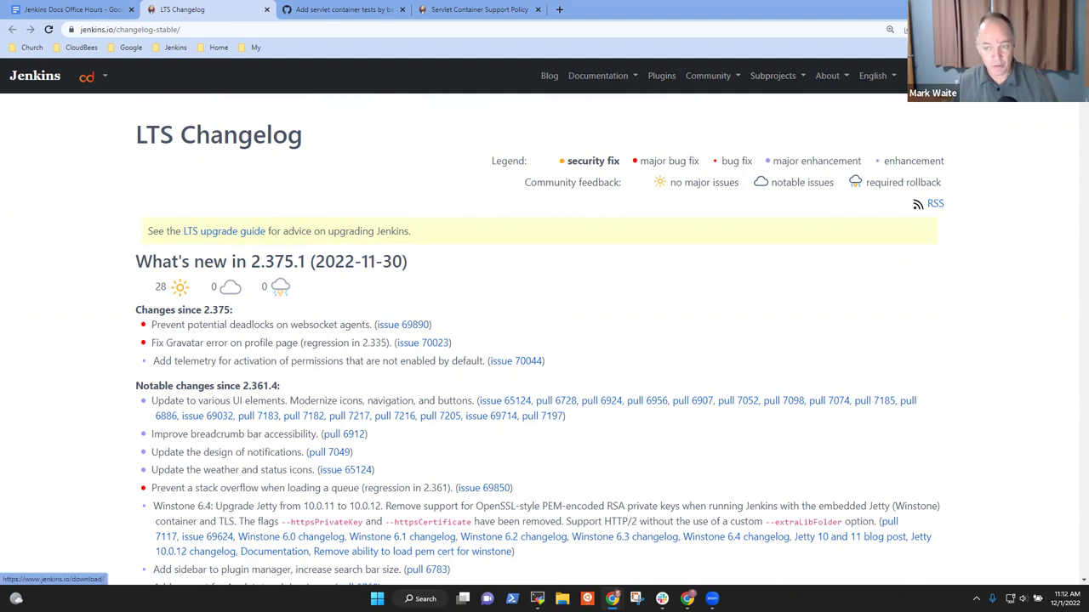
Step: Return to the download page and open the weekly changelog showing 2.380 feedback
key("alt+Left")
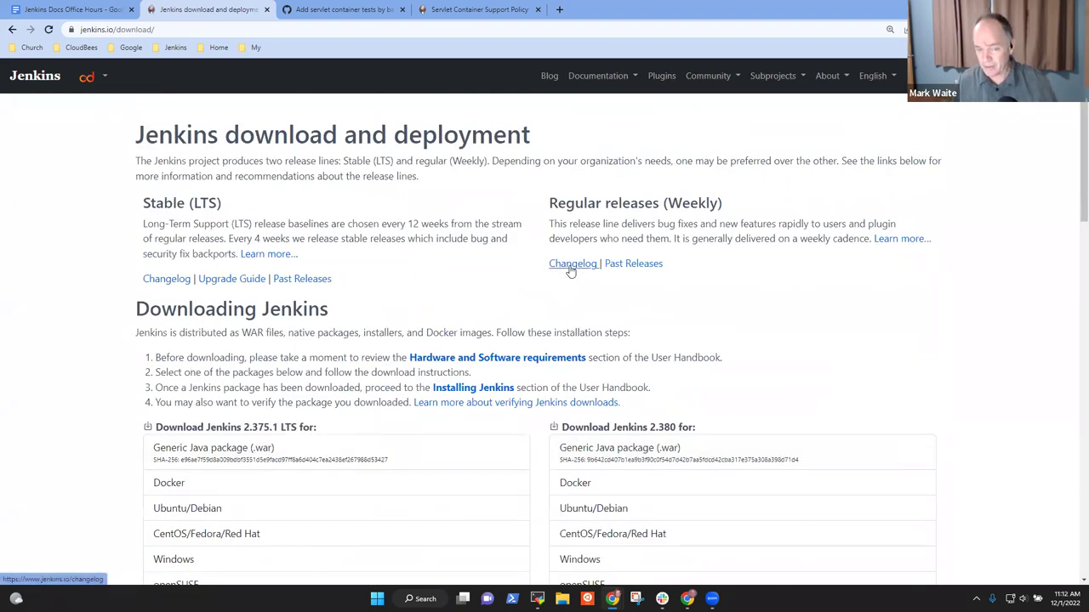
left_click(571, 270)
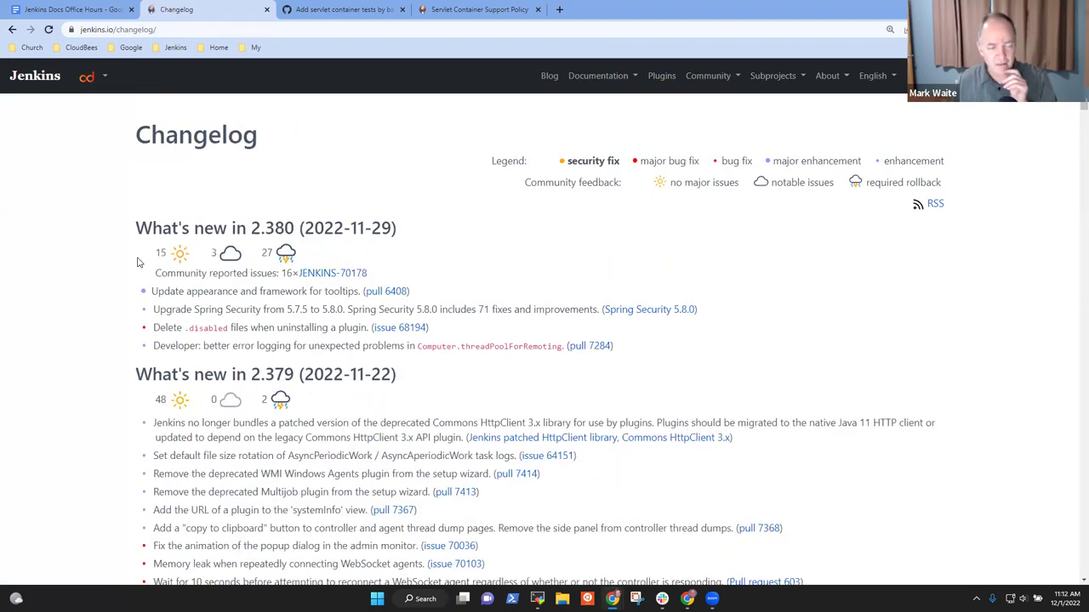
left_click_drag(313, 259, 122, 255)
left_click(200, 302)
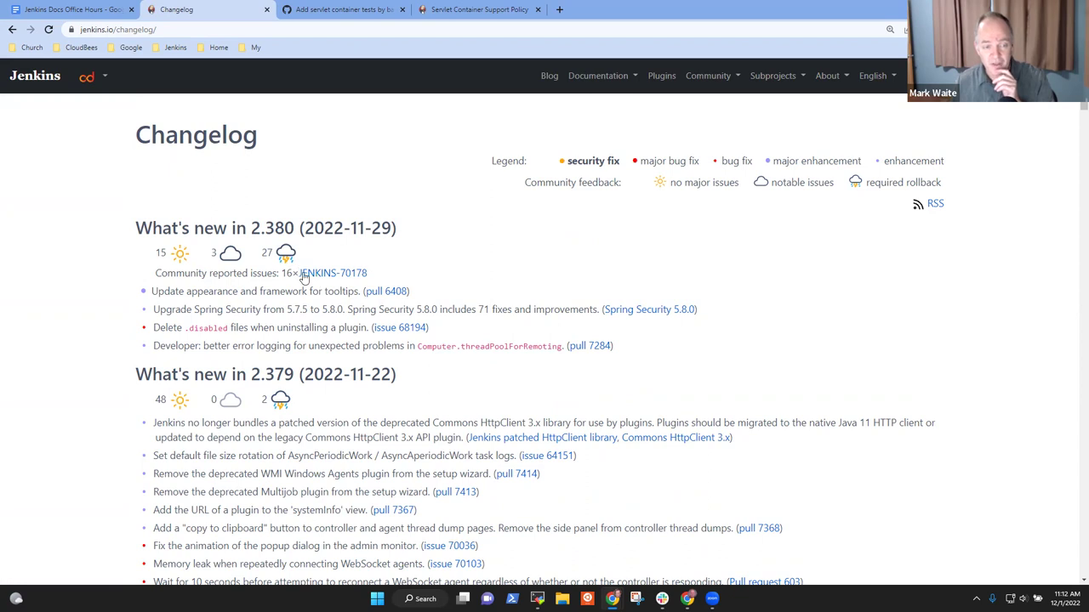
Step: Open JENKINS-70178, reported against 2.380, in a new tab and review it
left_click_drag(372, 273, 281, 285)
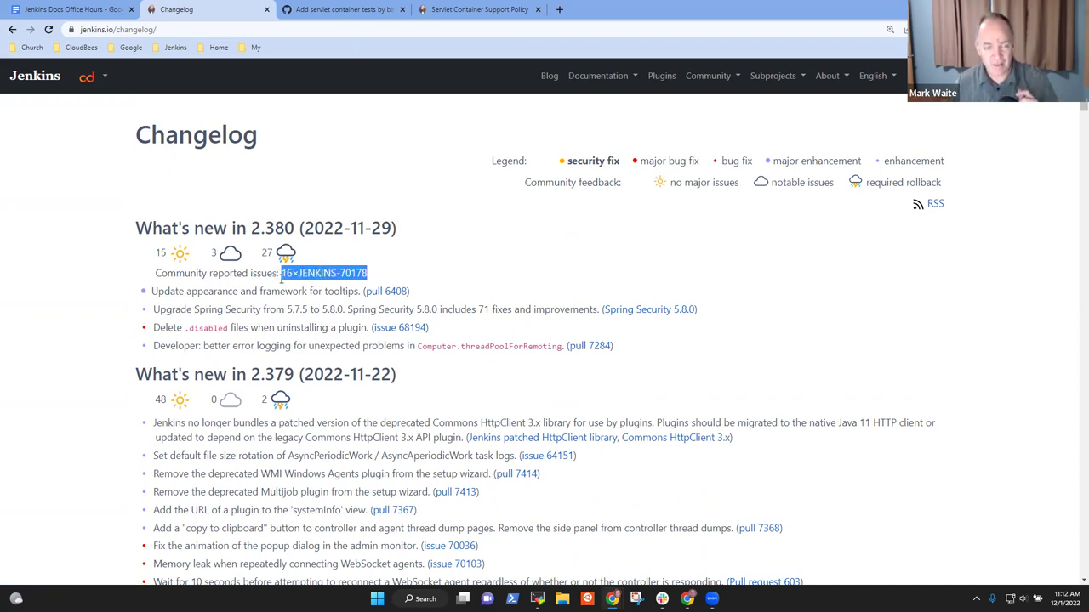
right_click(337, 273)
left_click(382, 287)
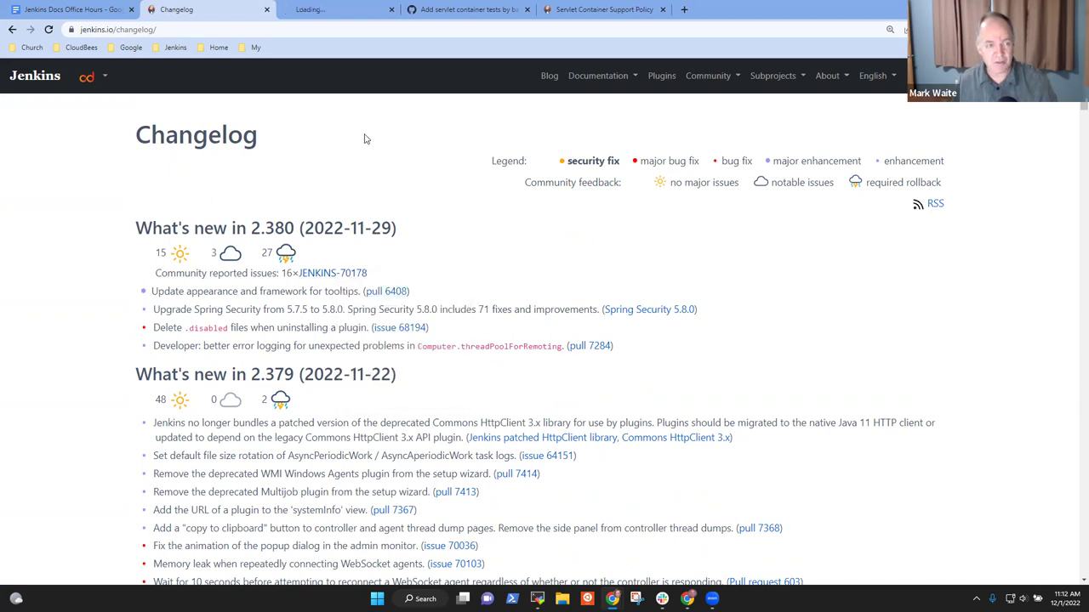
left_click(349, 9)
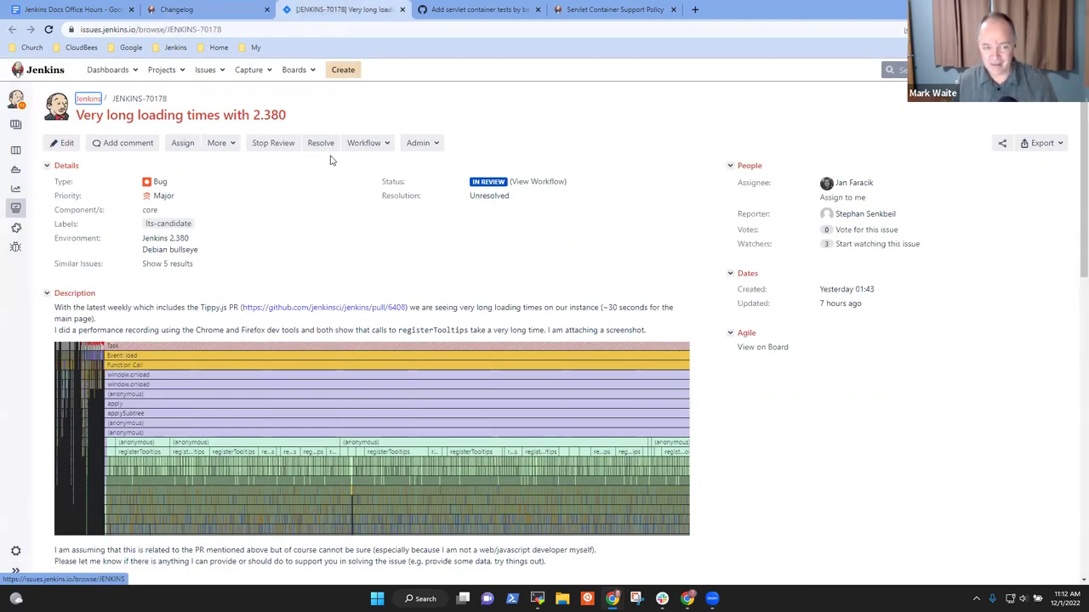
left_click(229, 7)
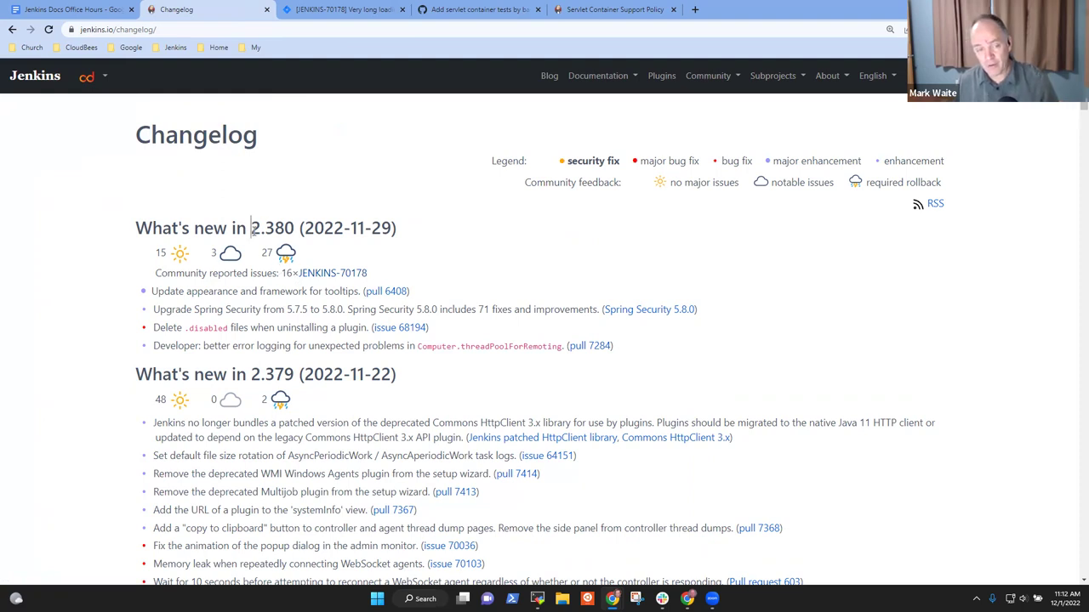
double_click(252, 228)
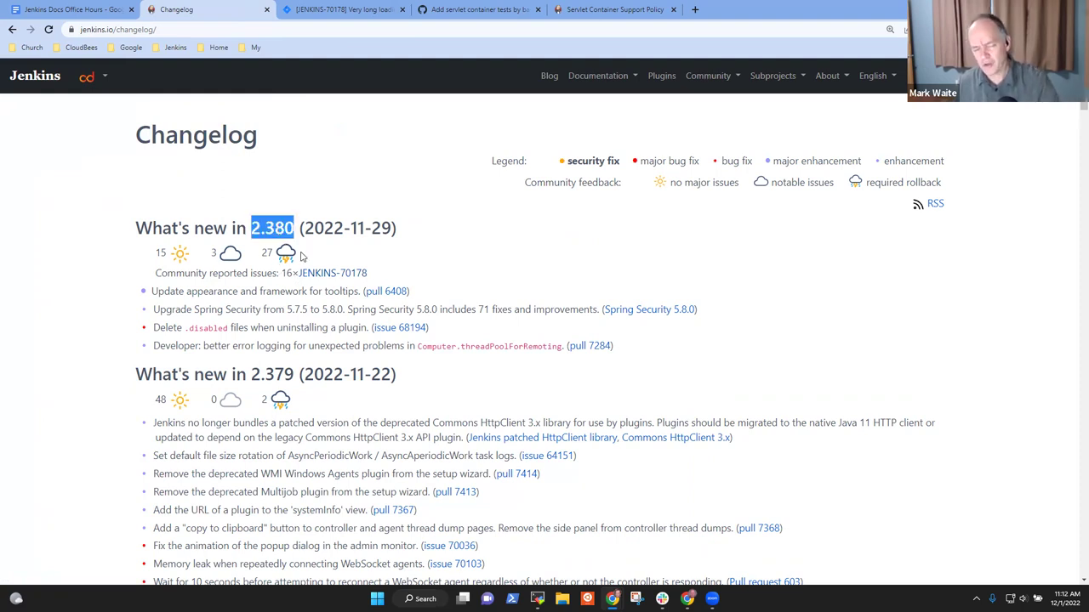
left_click_drag(369, 274, 296, 273)
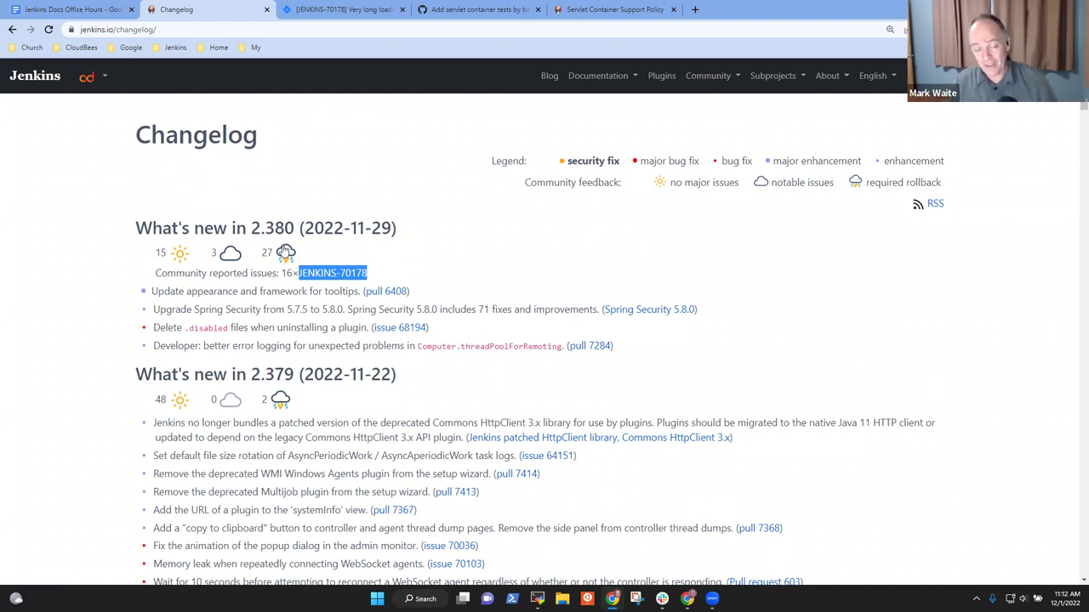
scroll(285, 253, "down", 8)
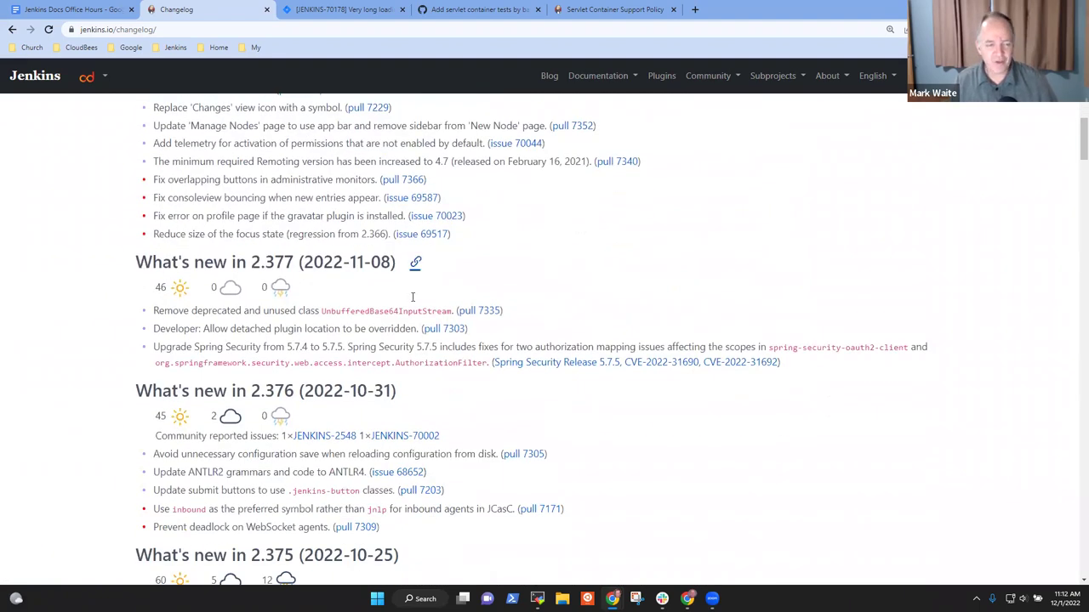
Step: Open JENKINS-69509 from the 2.375 changelog in a new tab and read it
scroll(412, 297, "down", 3)
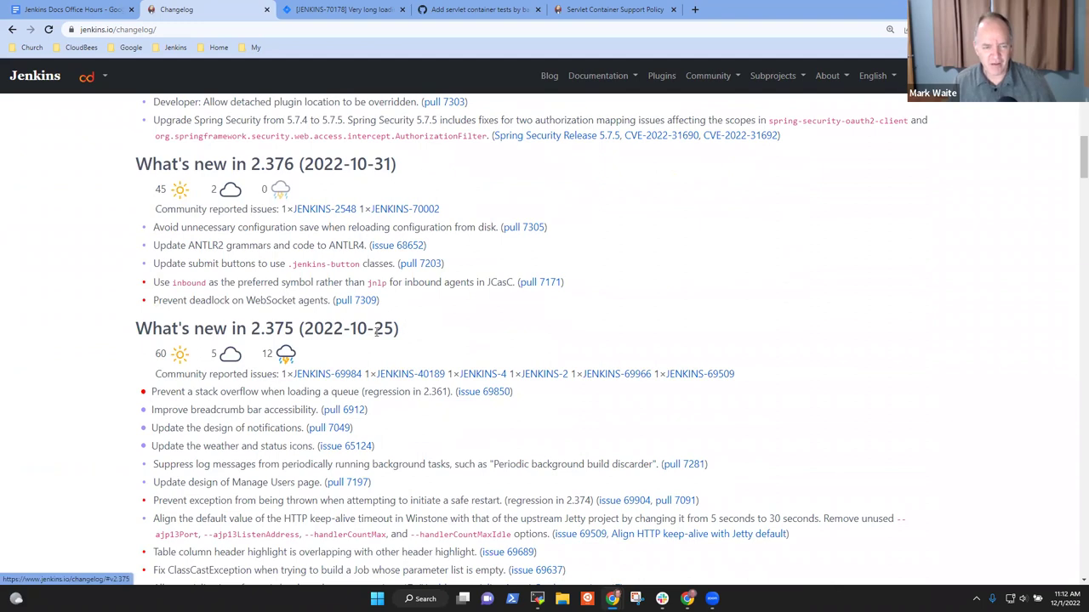
left_click_drag(140, 324, 391, 324)
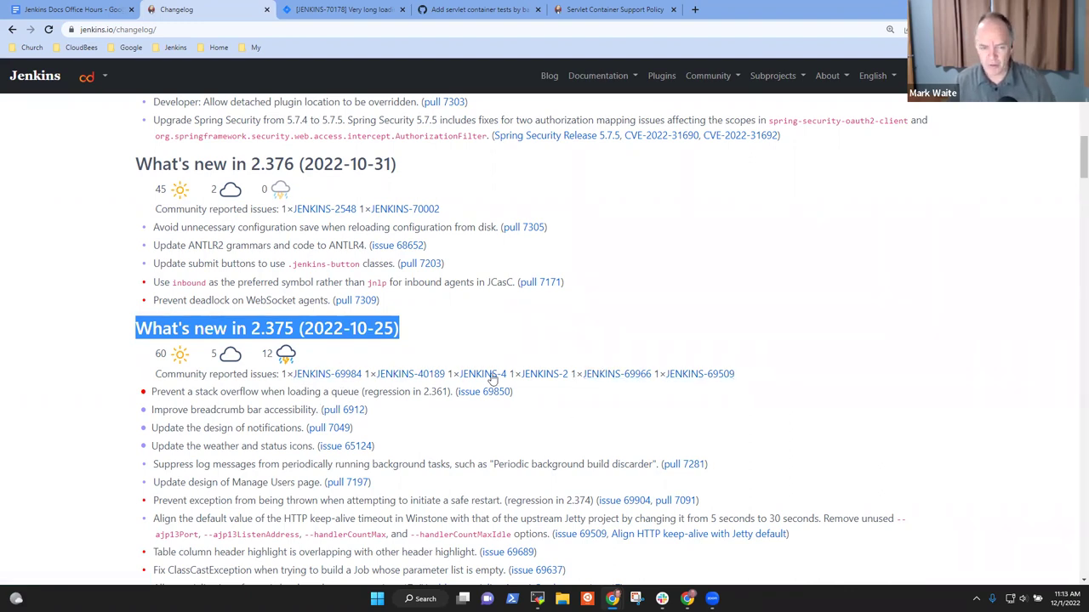
right_click(715, 379)
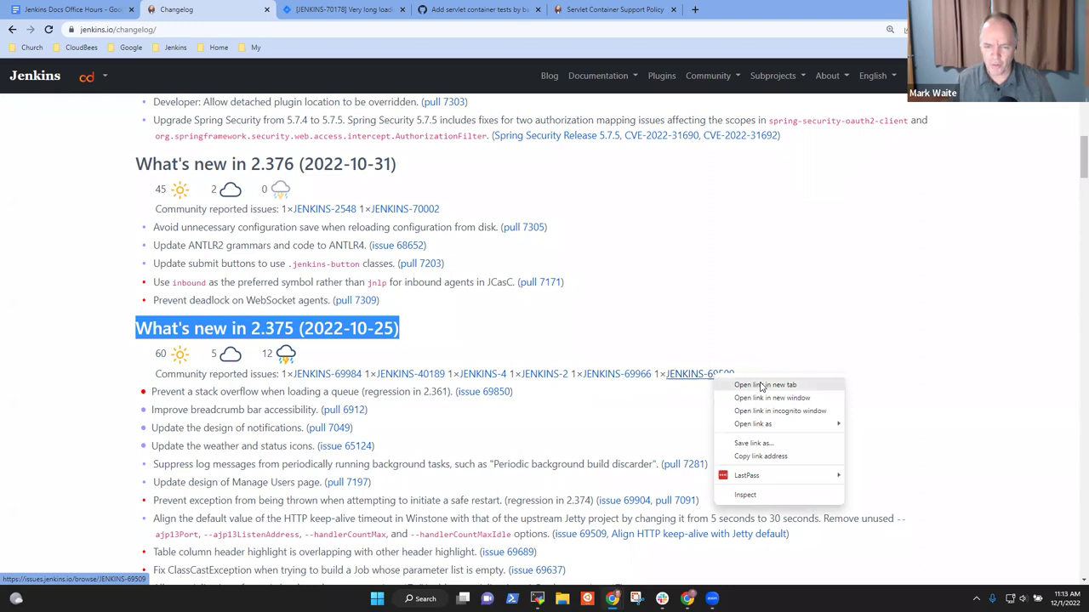
left_click(757, 385)
left_click(508, 8)
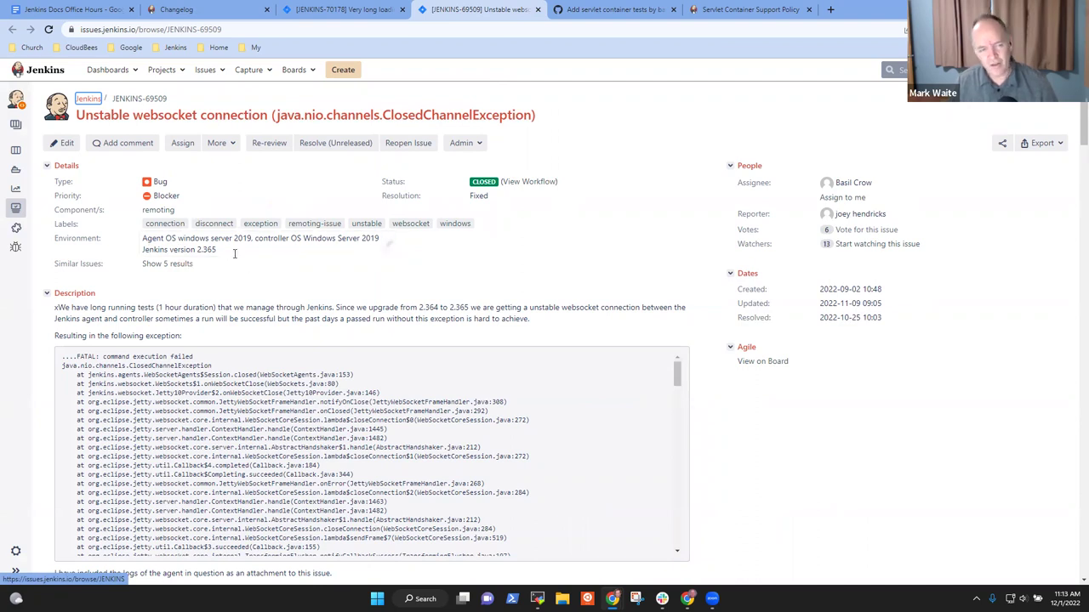
scroll(477, 314, "down", 15)
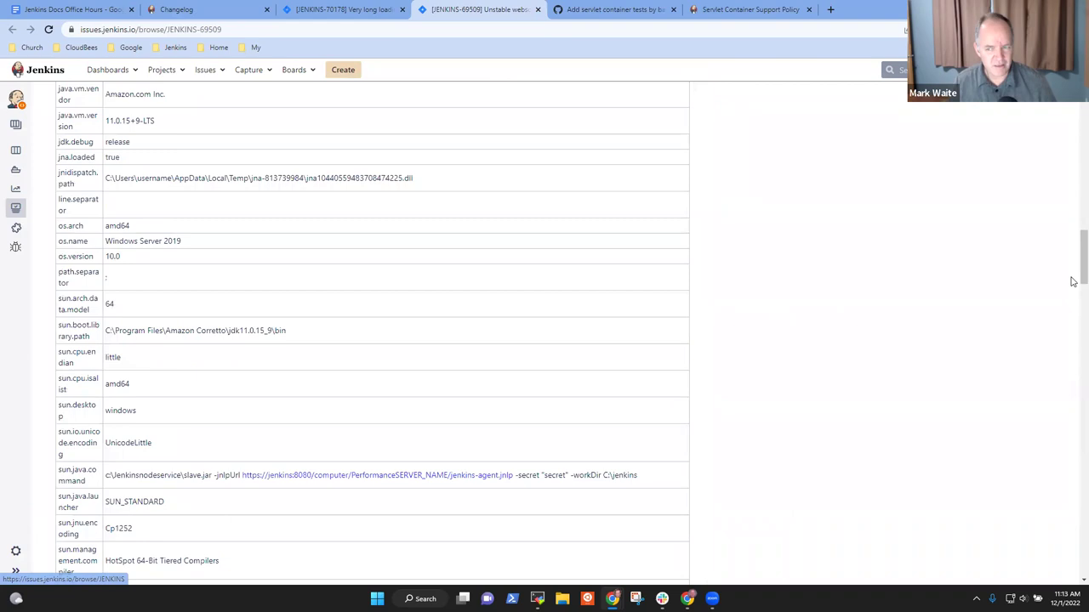
left_click_drag(1083, 255, 1082, 119)
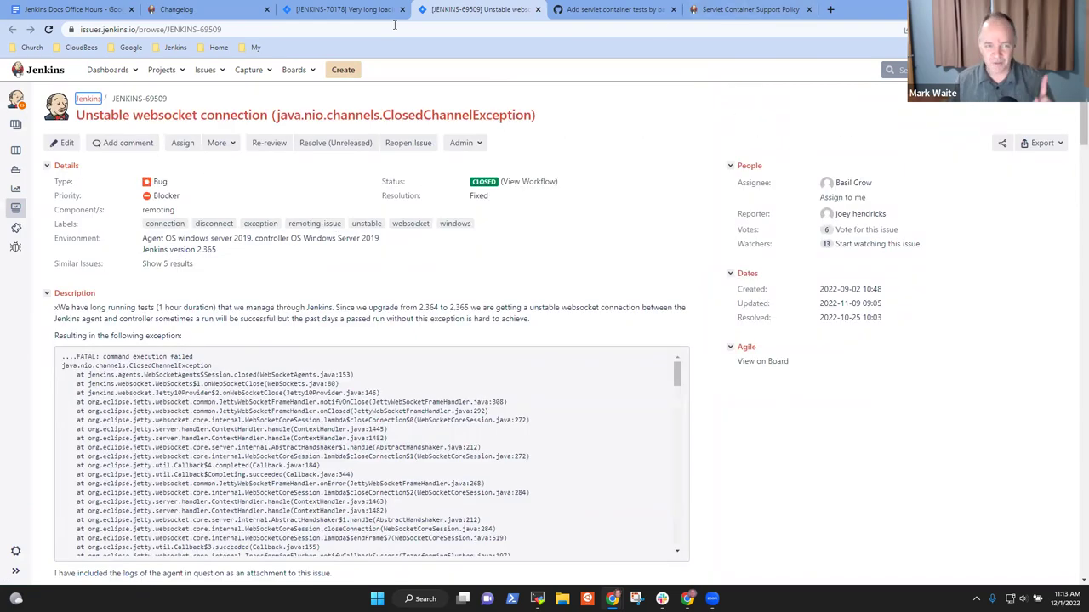
left_click(179, 9)
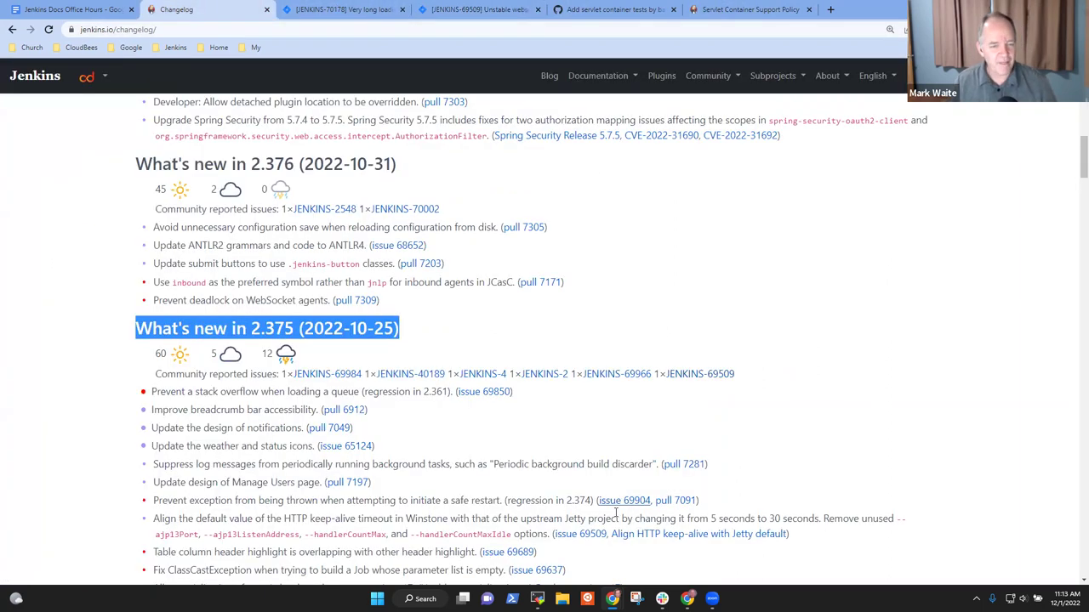
Step: Open JENKINS-69966 from the 2.375 reported issues in a new tab and review it
right_click(618, 388)
left_click(584, 308)
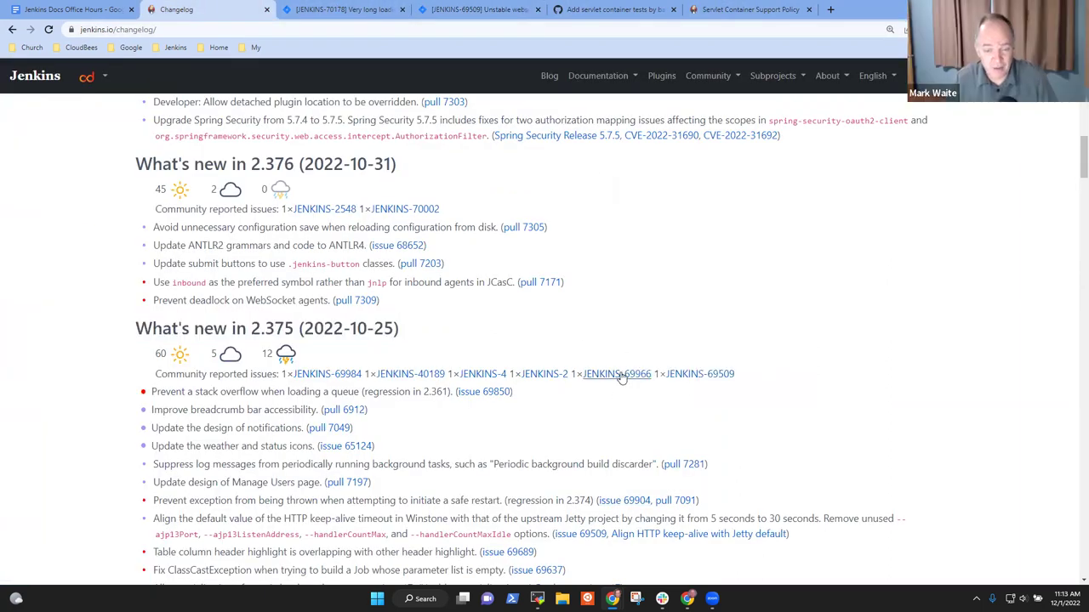
right_click(634, 380)
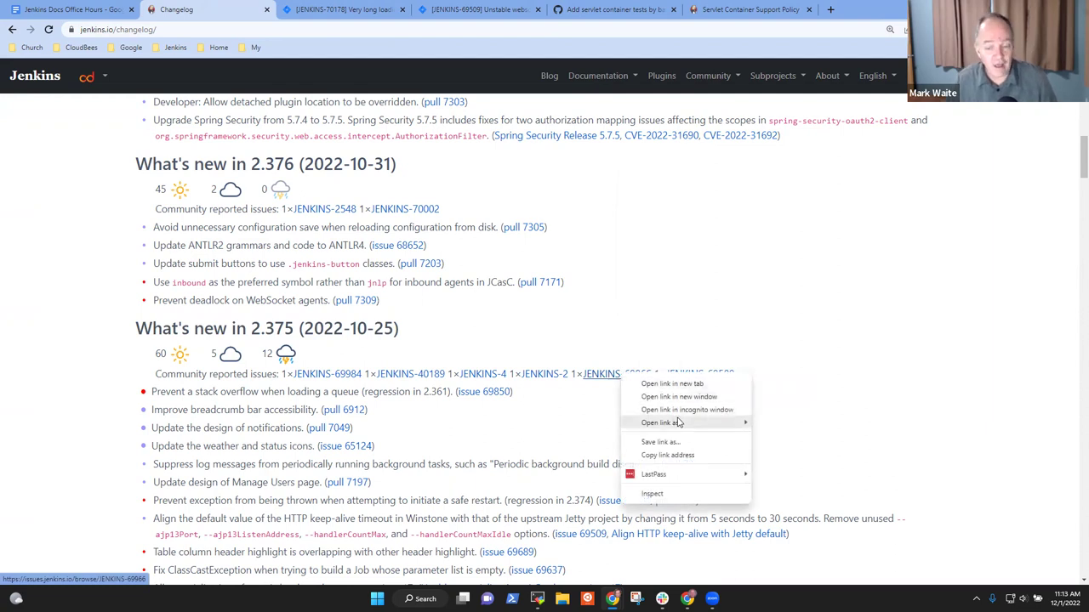
left_click(668, 384)
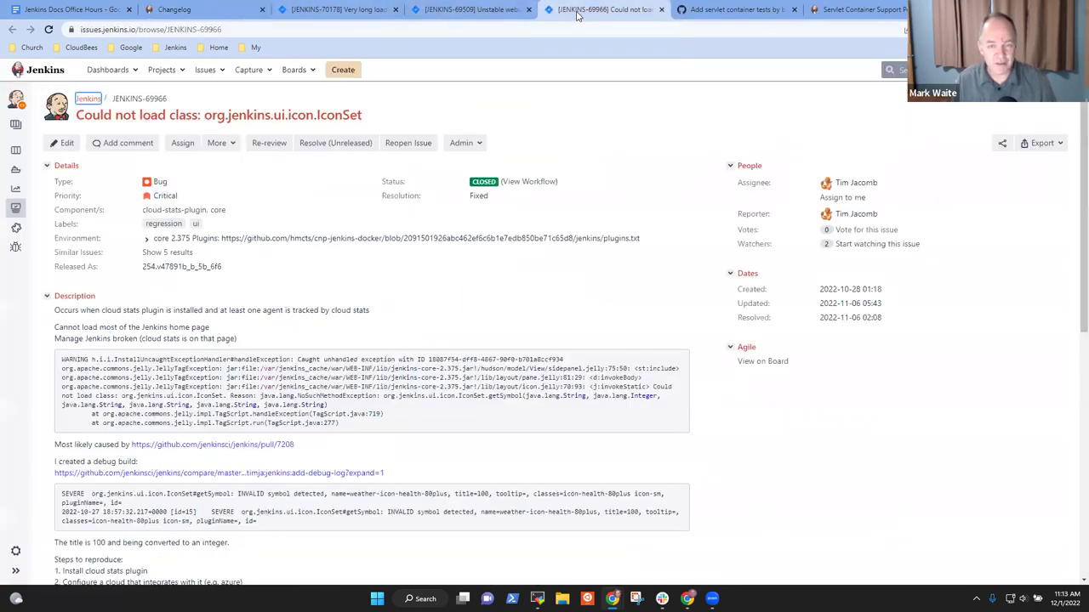
left_click(604, 9)
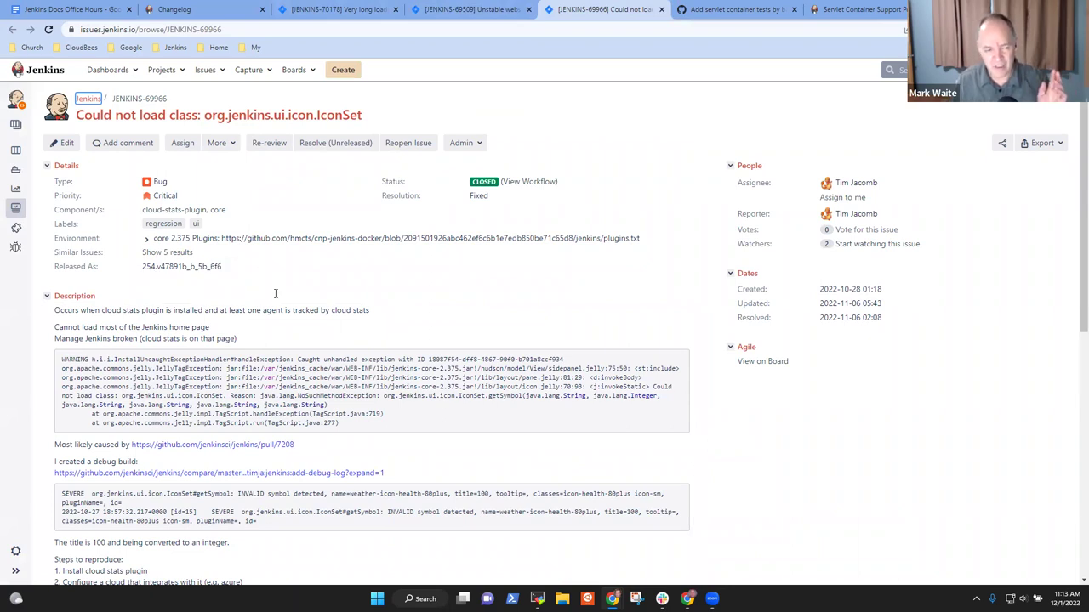
scroll(278, 294, "down", 10)
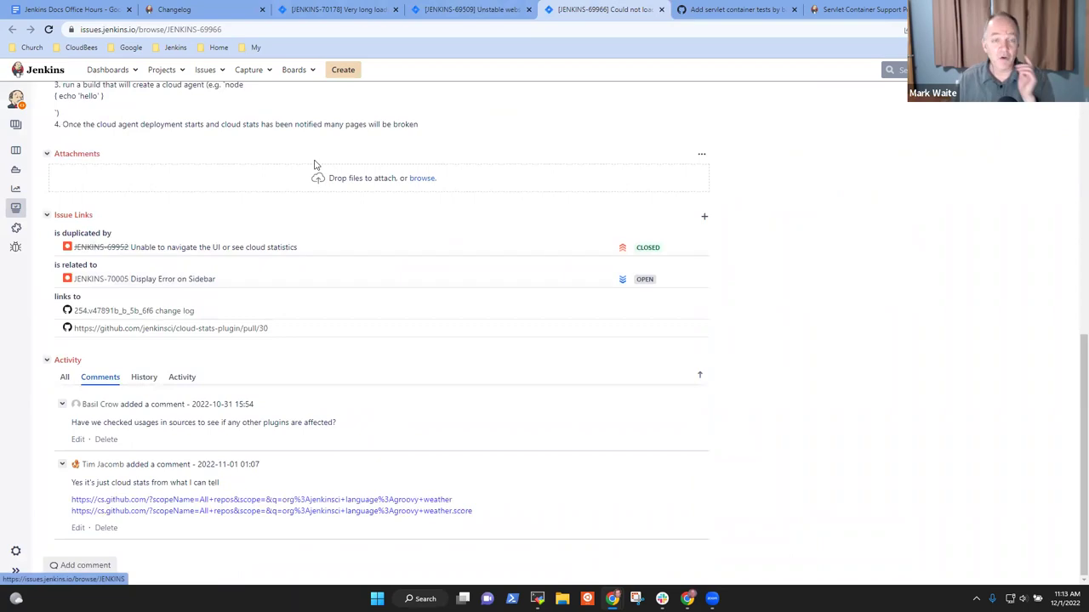
left_click(432, 8)
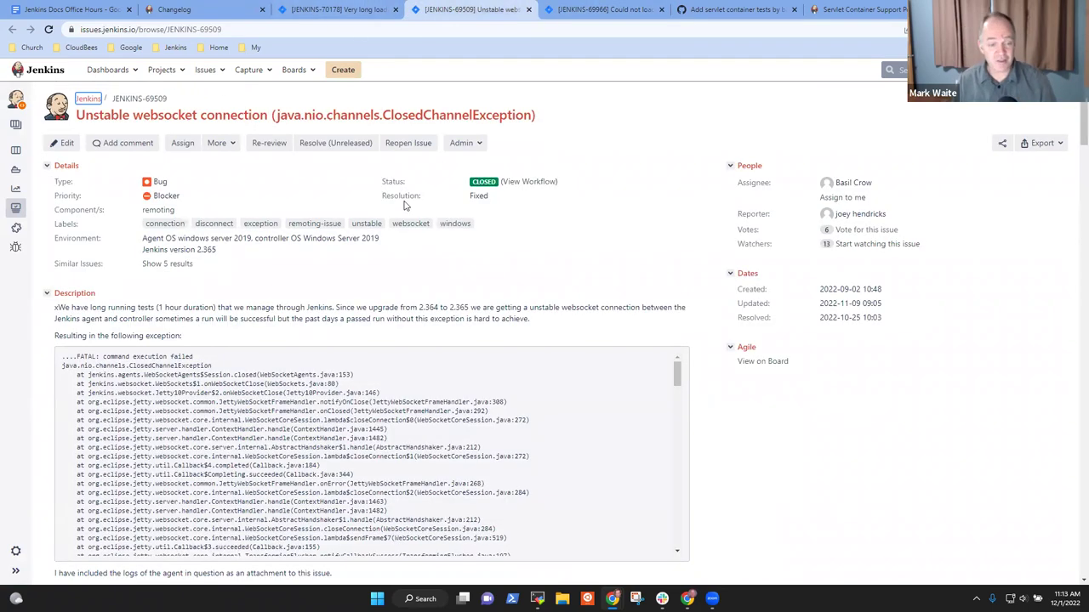
left_click(182, 10)
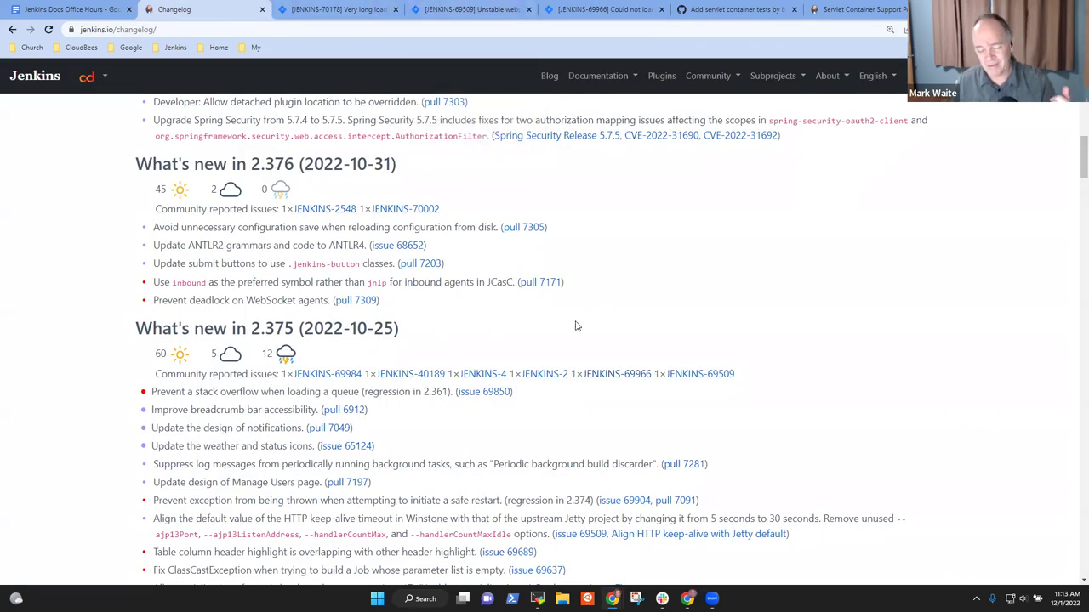
Step: Open JENKINS-40189 in a new tab, then return to the Office Hours notes
right_click(418, 380)
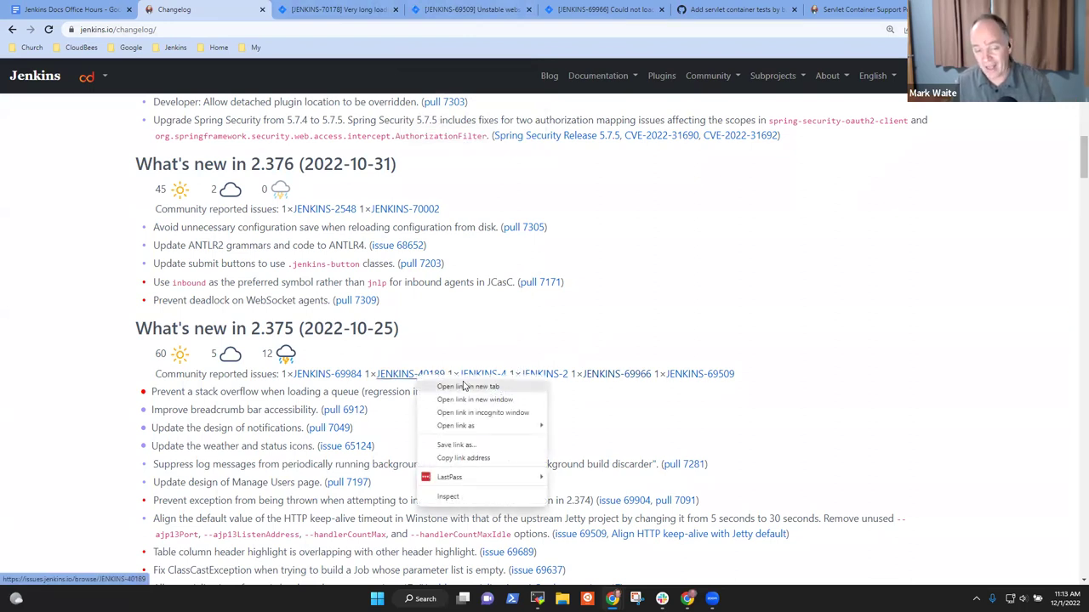
left_click(463, 387)
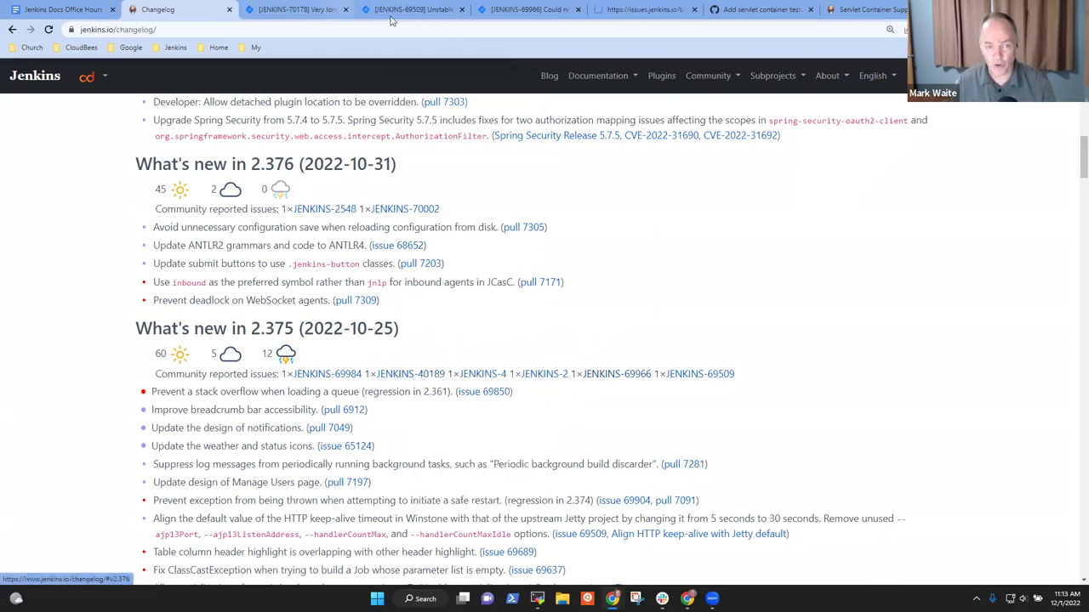
left_click(640, 10)
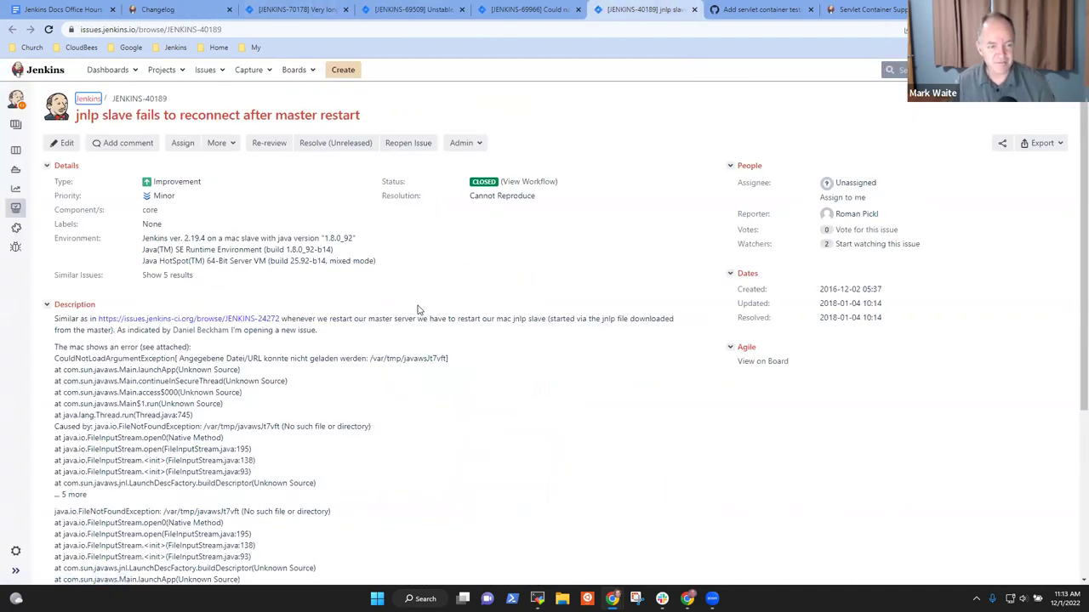
left_click(166, 10)
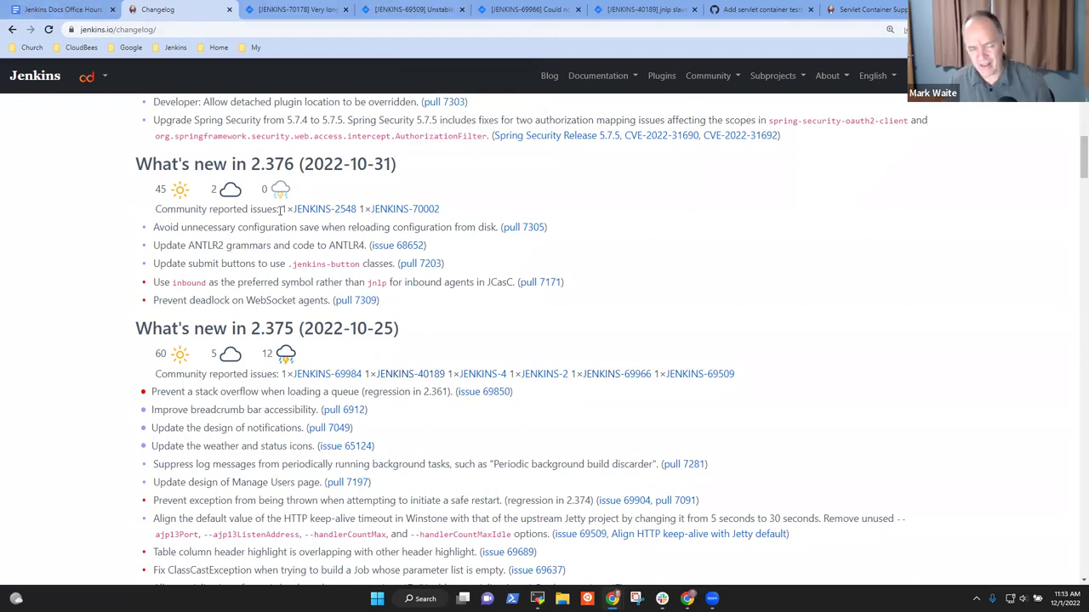
scroll(308, 234, "up", 3)
scroll(308, 234, "up", 5)
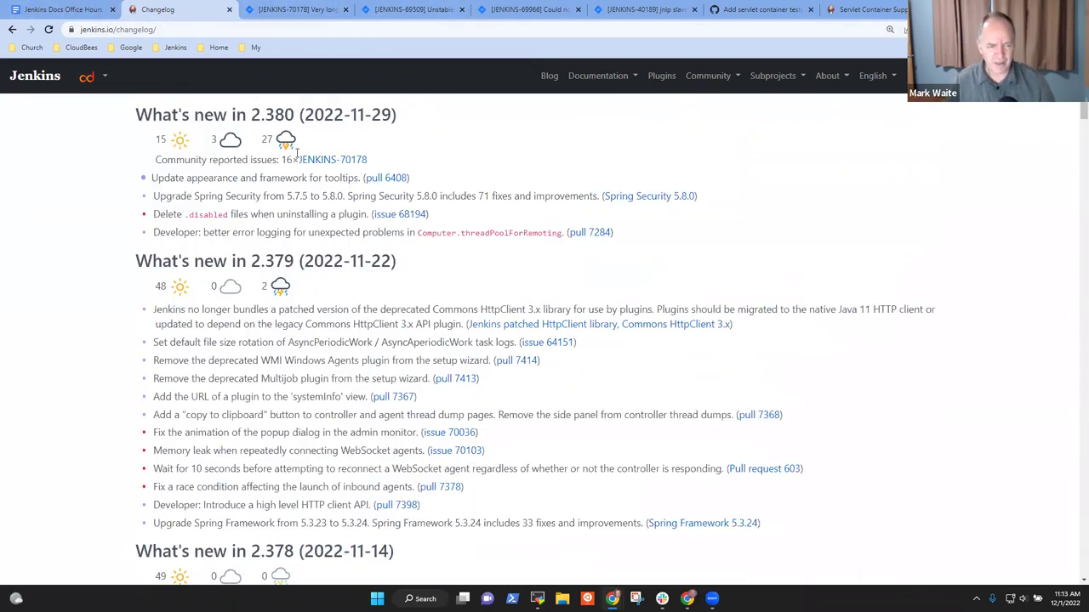
scroll(266, 118, "up", 2)
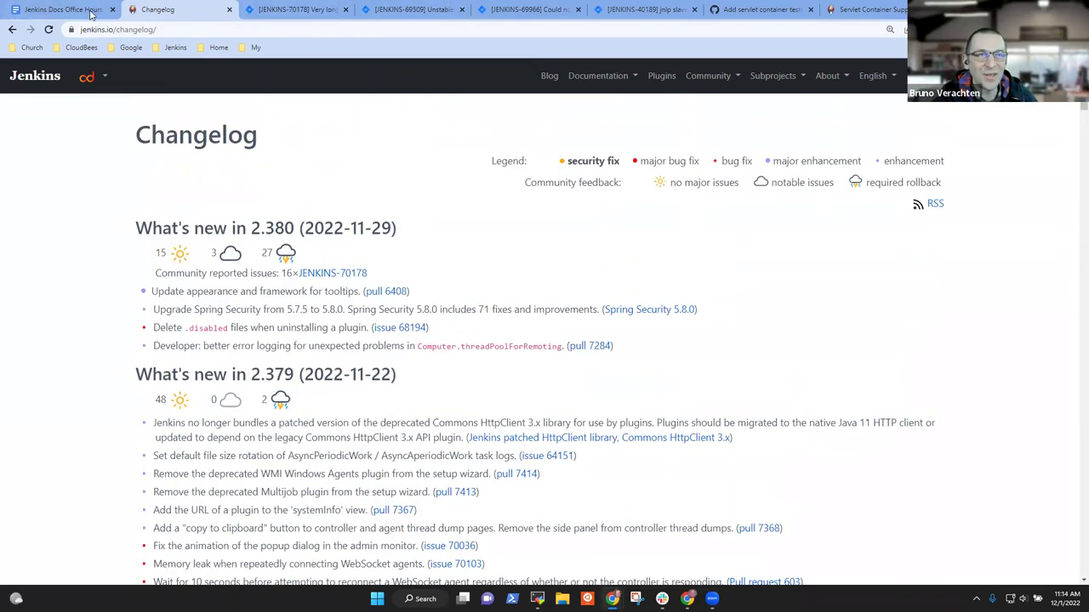
left_click(91, 14)
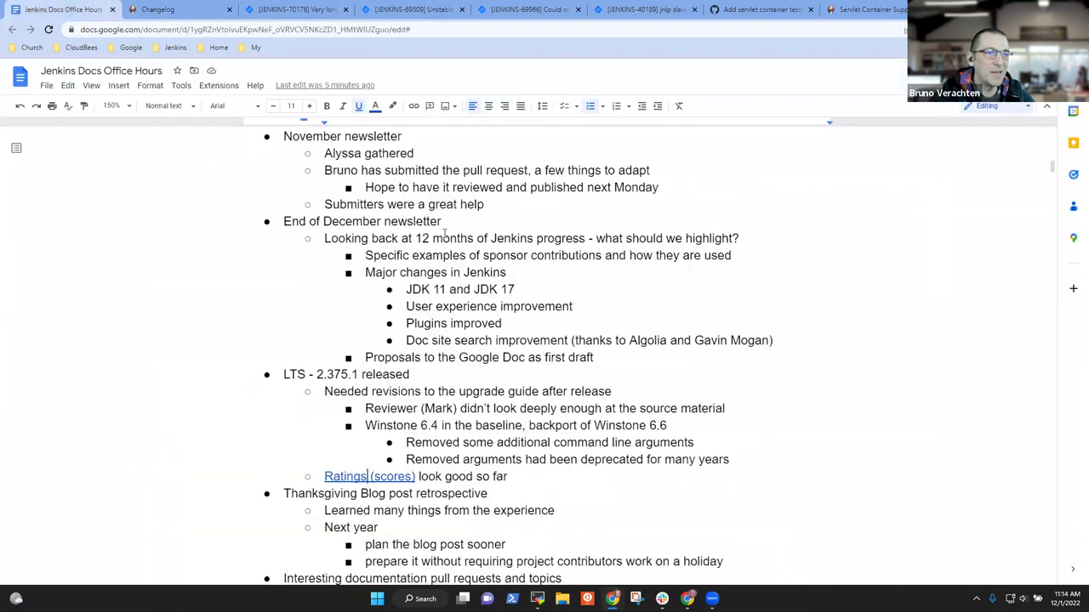
Step: Highlight the Thanksgiving Blog post retrospective line and its 'plan the blog post sooner' item
left_click(442, 373)
key("Down")
key("Down")
key("Down")
key("Down")
key("Down")
key("Down")
key("Down")
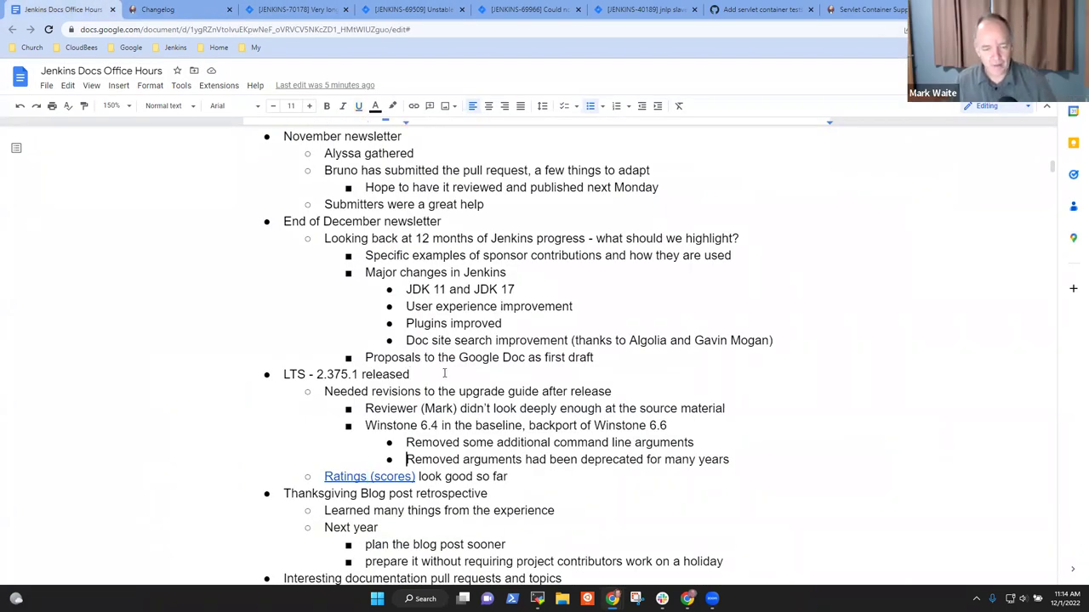
key("Up")
key("Down")
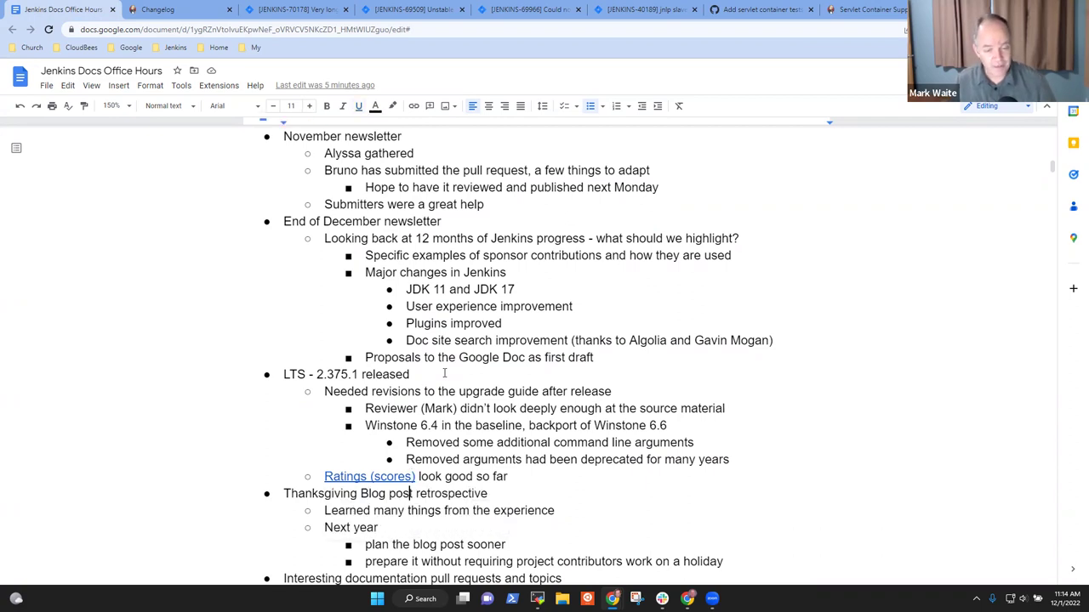
scroll(456, 368, "down", 2)
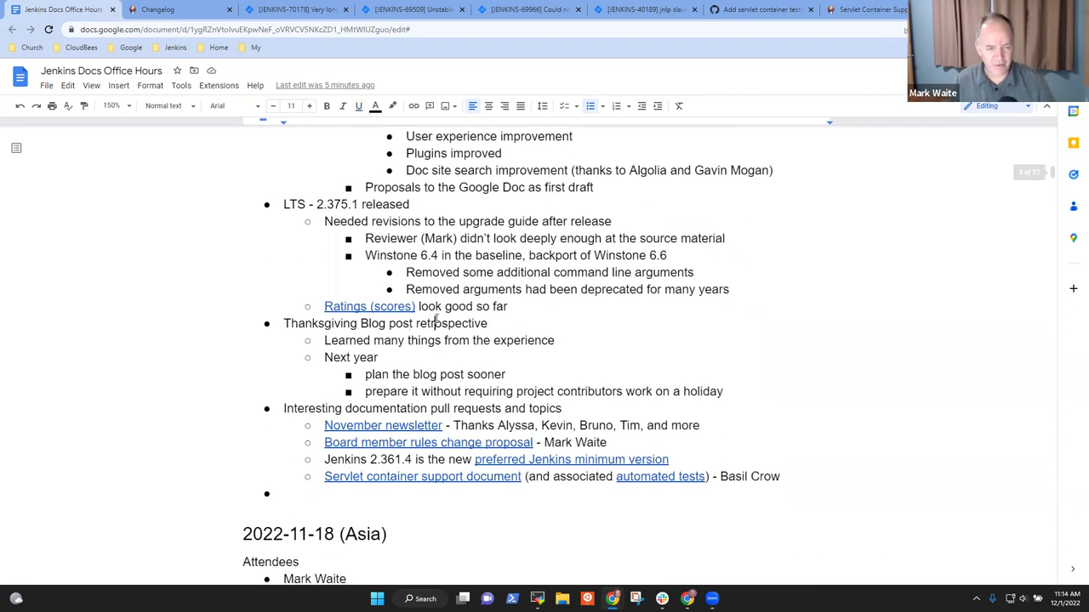
key("Home")
key("shift+End")
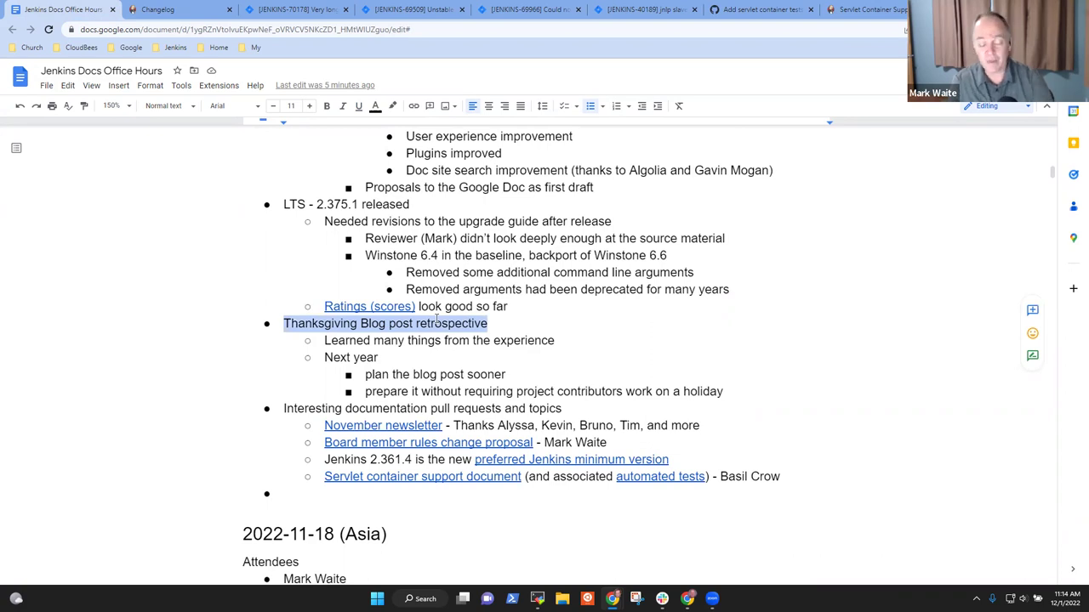
key("Down")
key("Down")
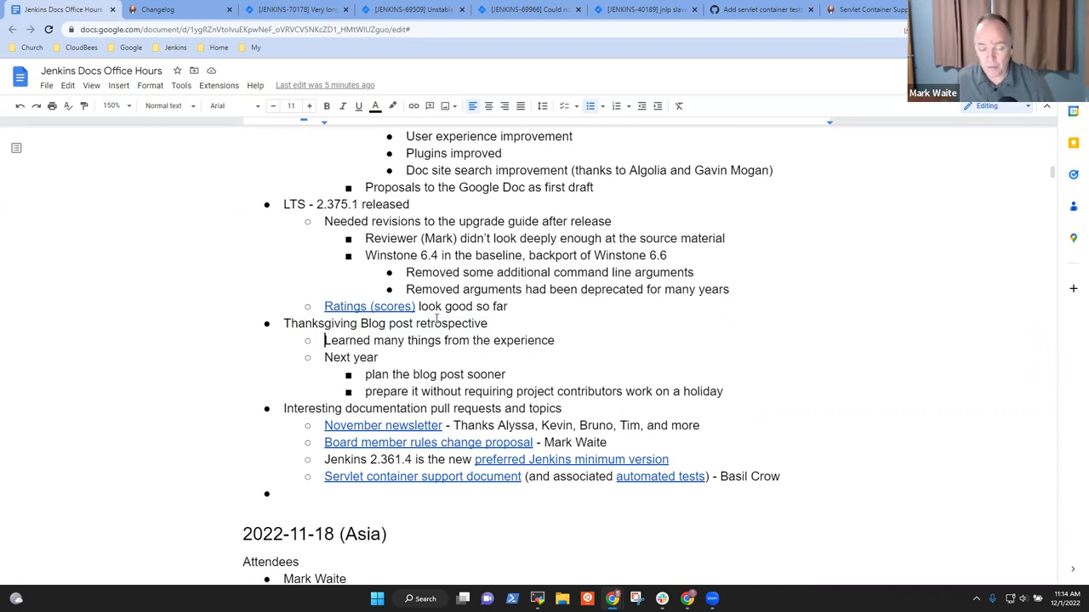
key("Down")
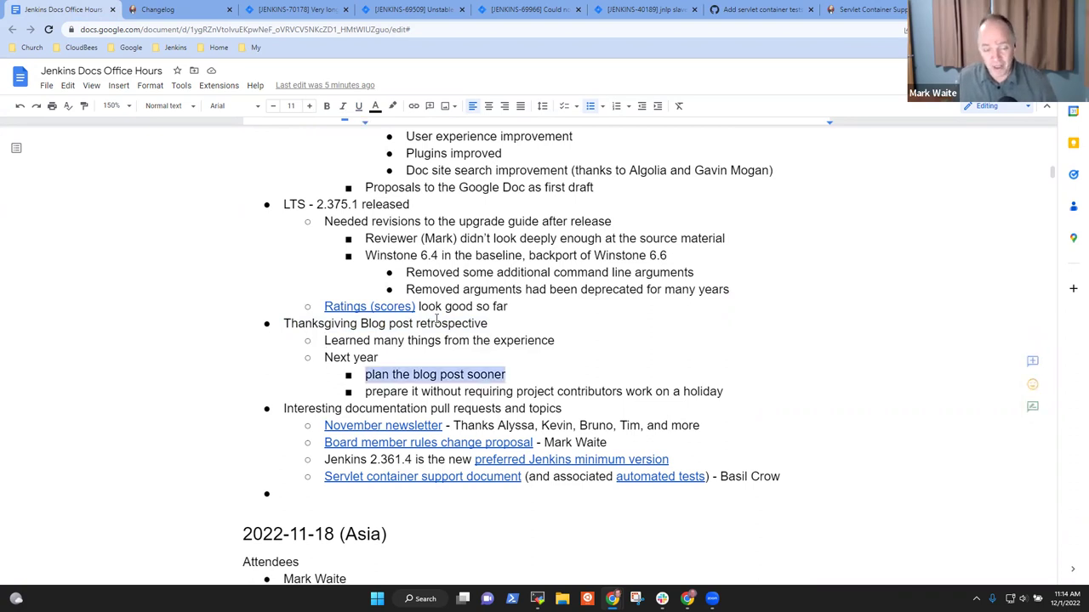
key("shift+End")
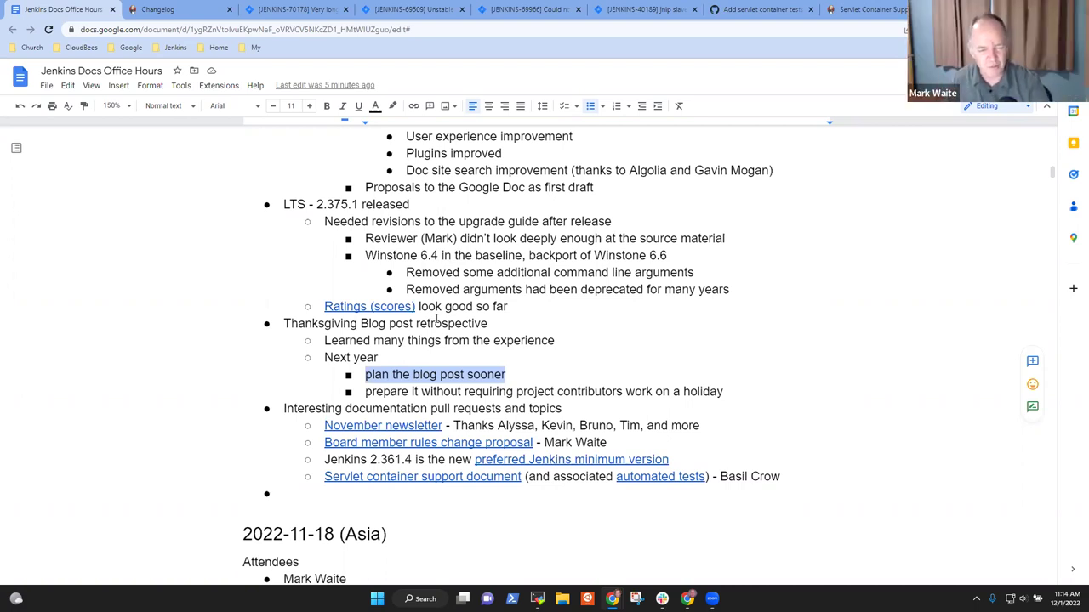
key("Up")
key("Up")
key("Up")
Step: Append a note to the Thanksgiving retrospective line: wait for a named contributor to discuss and refine
key("Home")
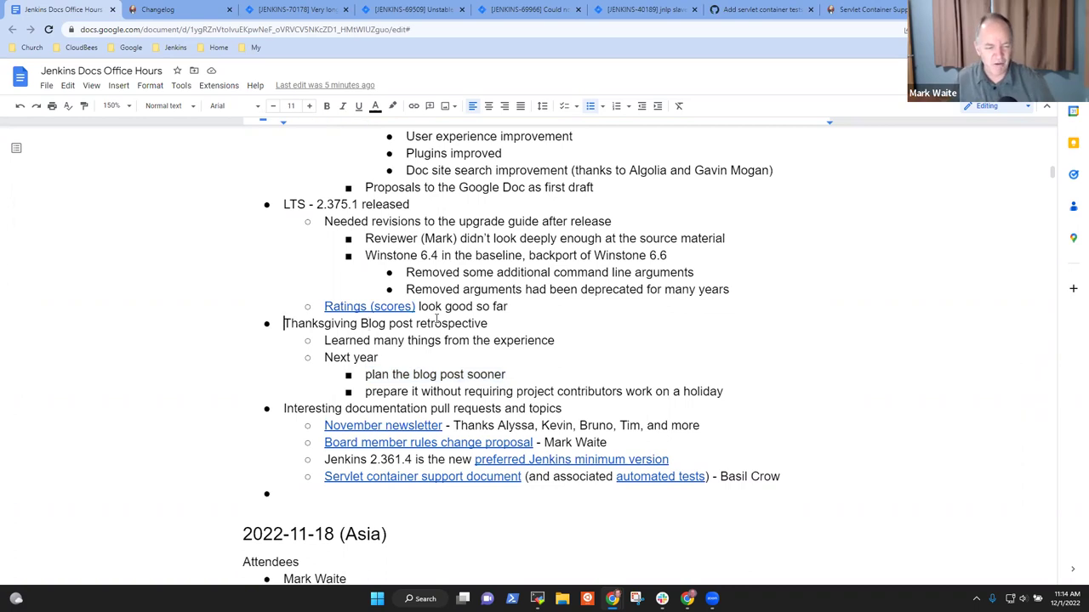
key("shift+End")
key("Down")
key("Up")
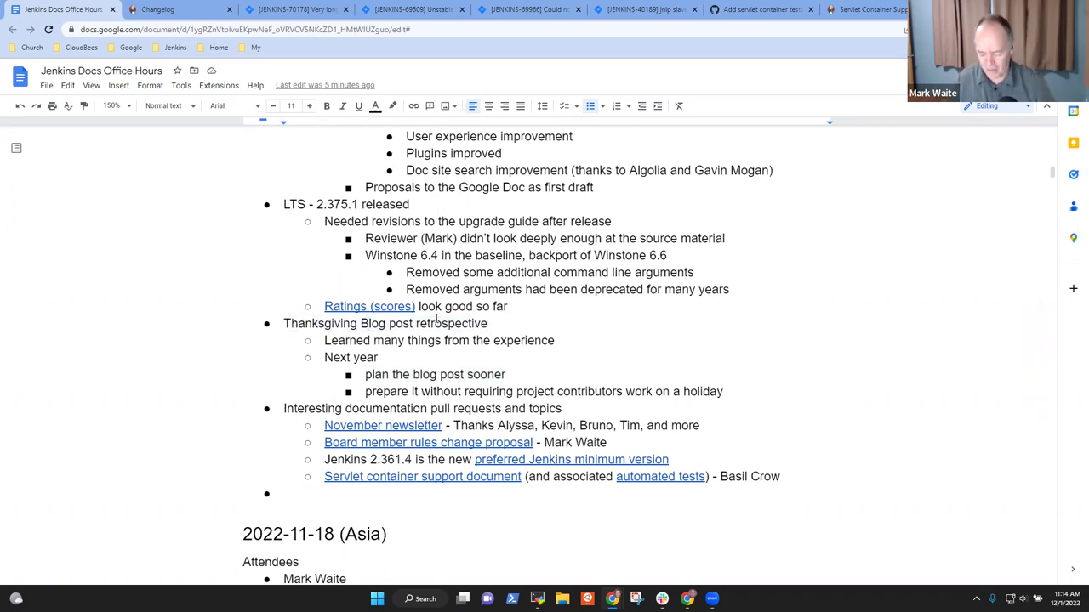
type("- wa")
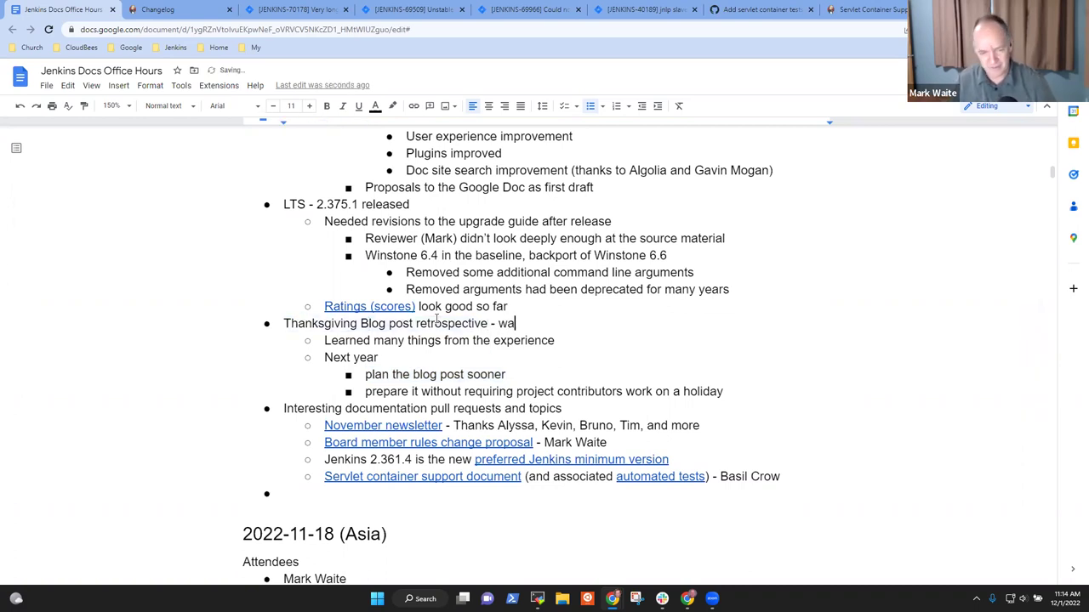
type("it for Kevin to ")
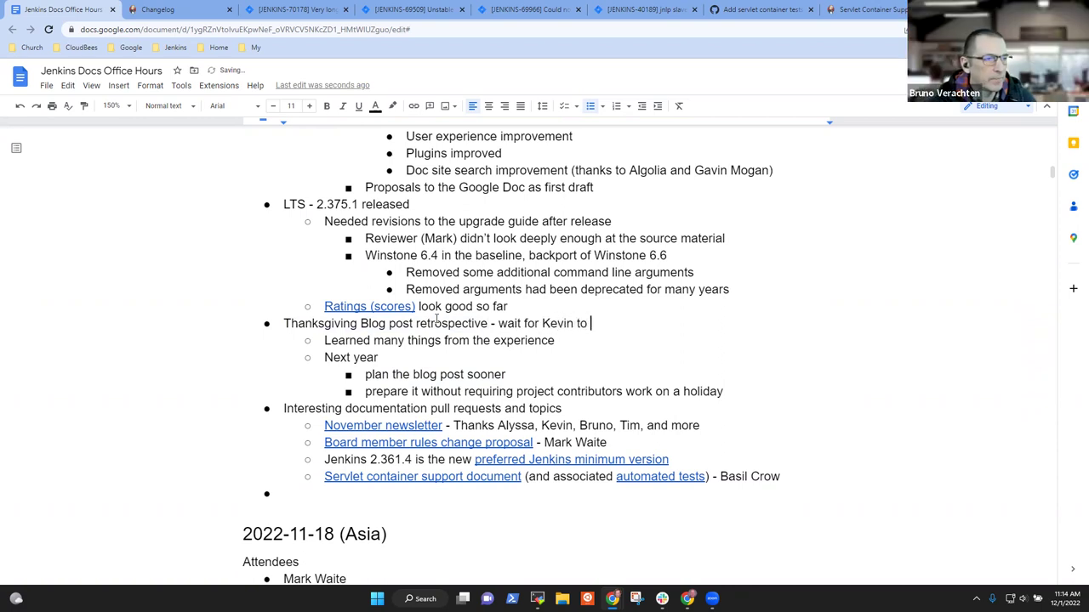
type("discuss an")
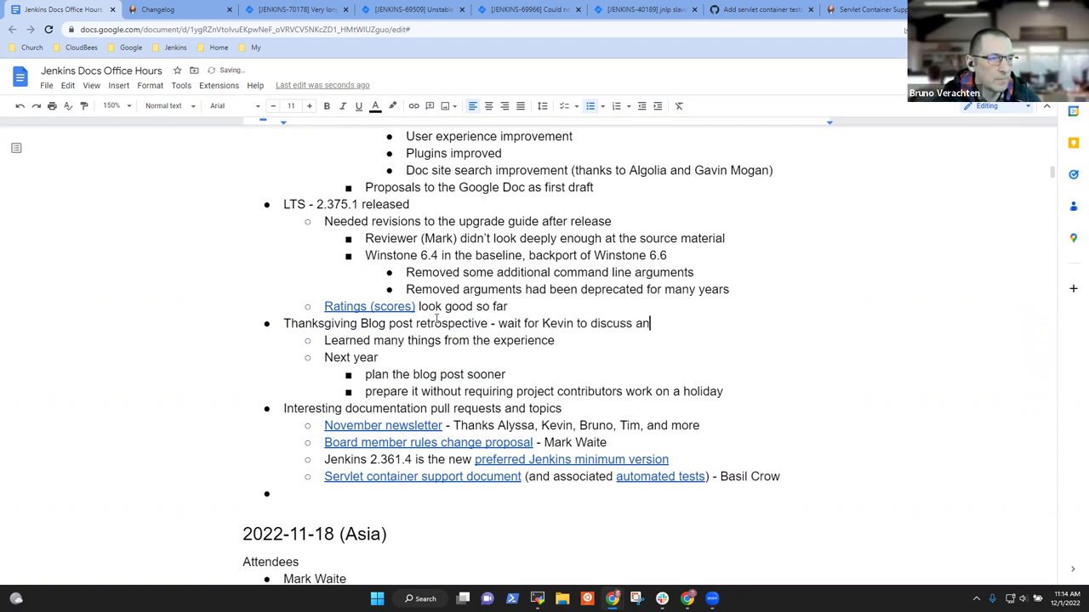
type("d reflec")
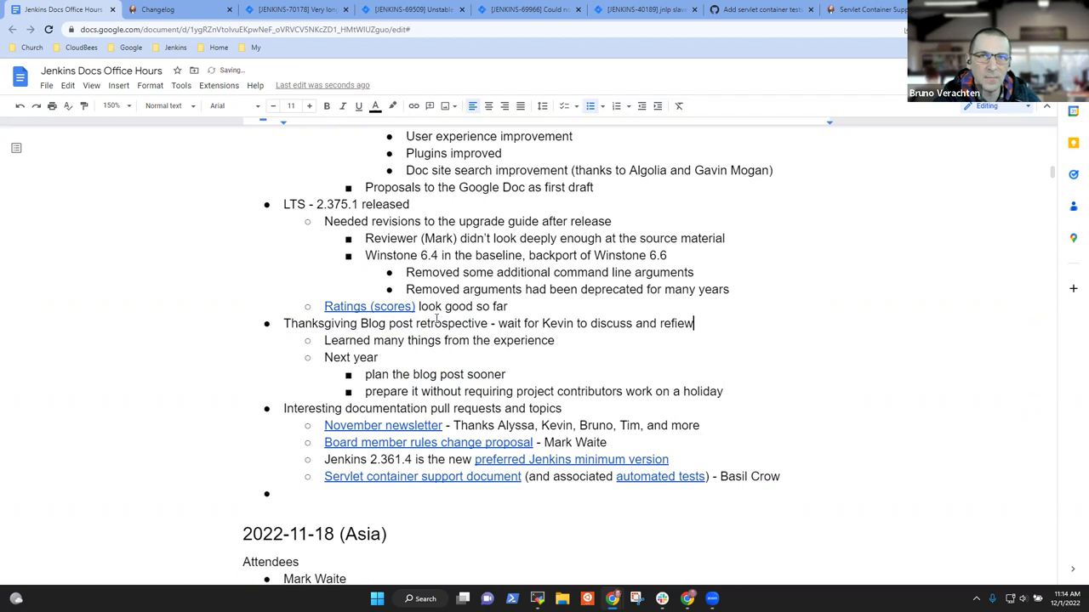
key("BackSpace")
key("BackSpace")
key("BackSpace")
type("ine")
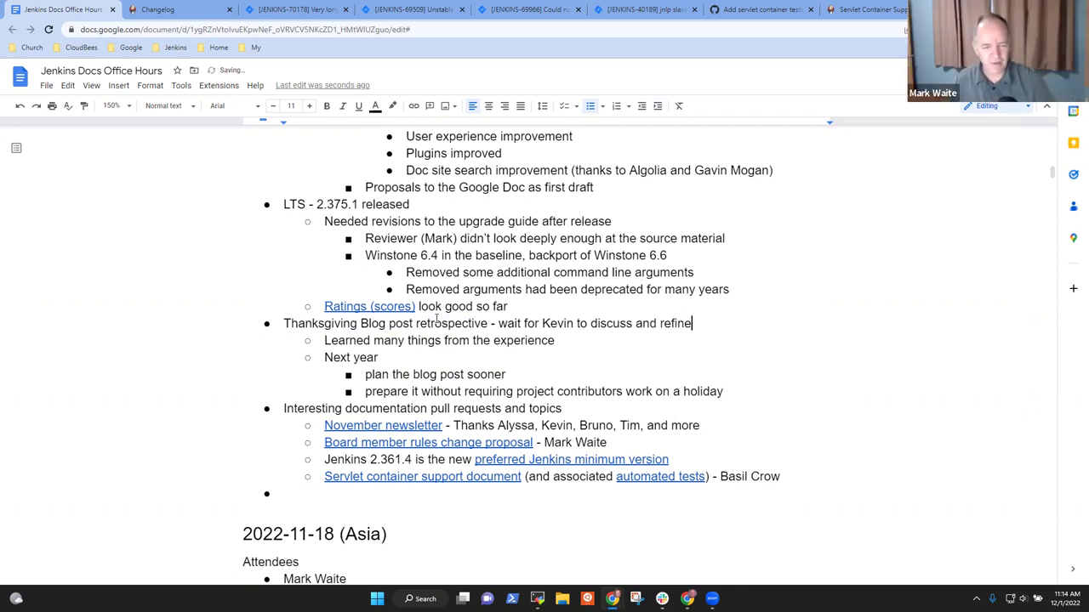
Step: Add the missing comma after the last thanked name in the November newsletter line
triple_click(490, 405)
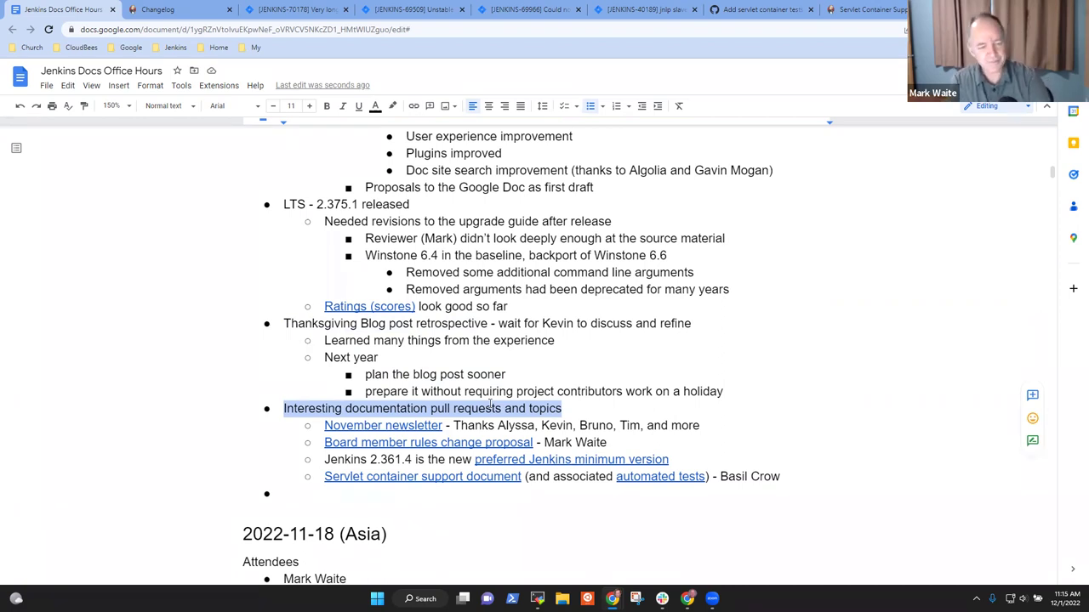
left_click(415, 430)
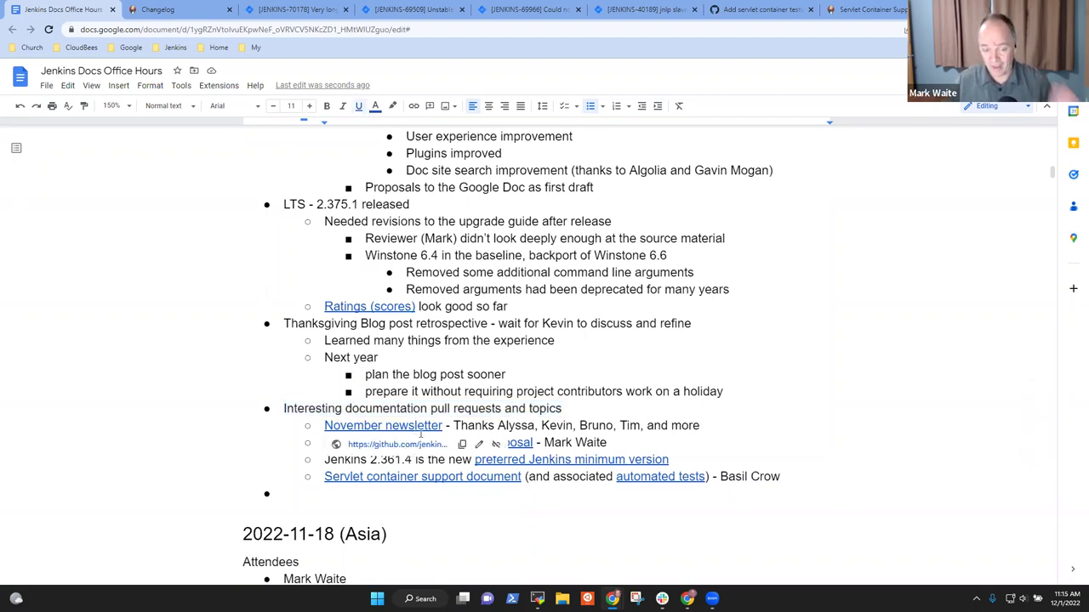
left_click(640, 430)
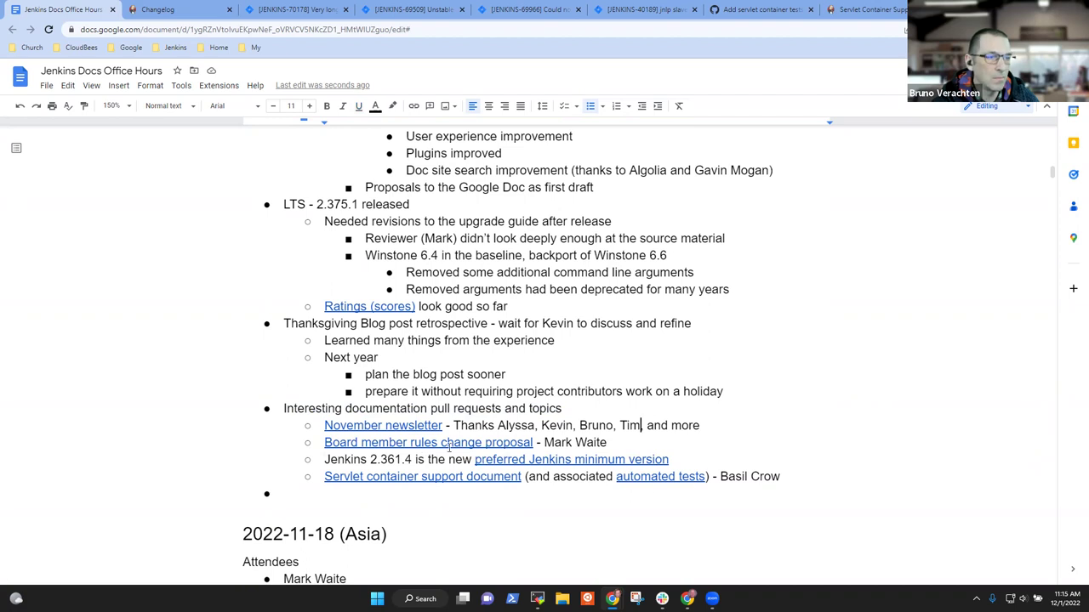
mouse_move(448, 447)
type(",")
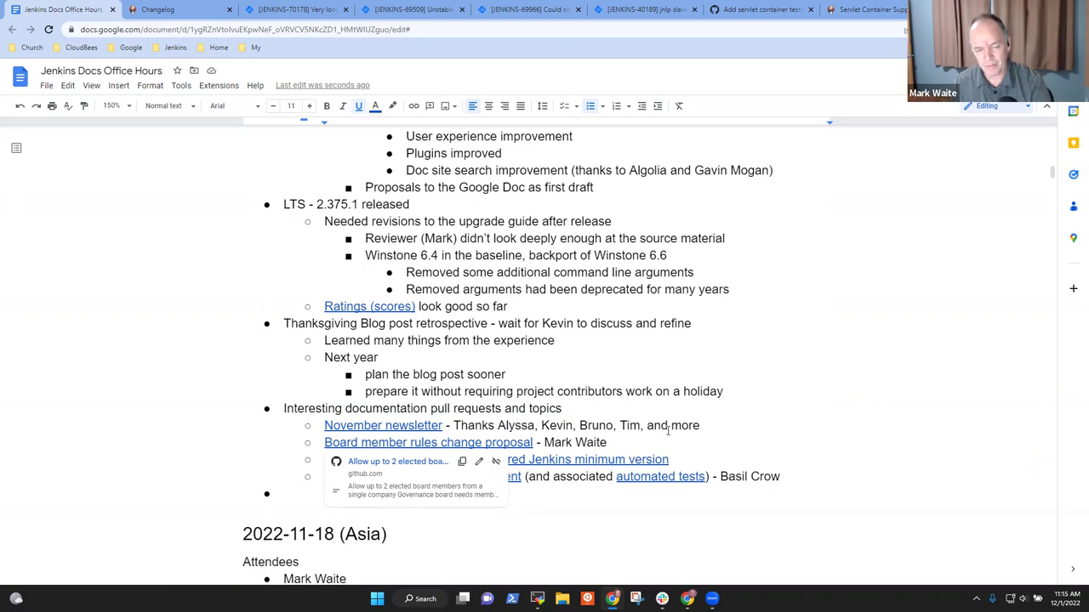
Step: Insert 'and discussion in developers list' before the author credit on the board proposal line
key("End")
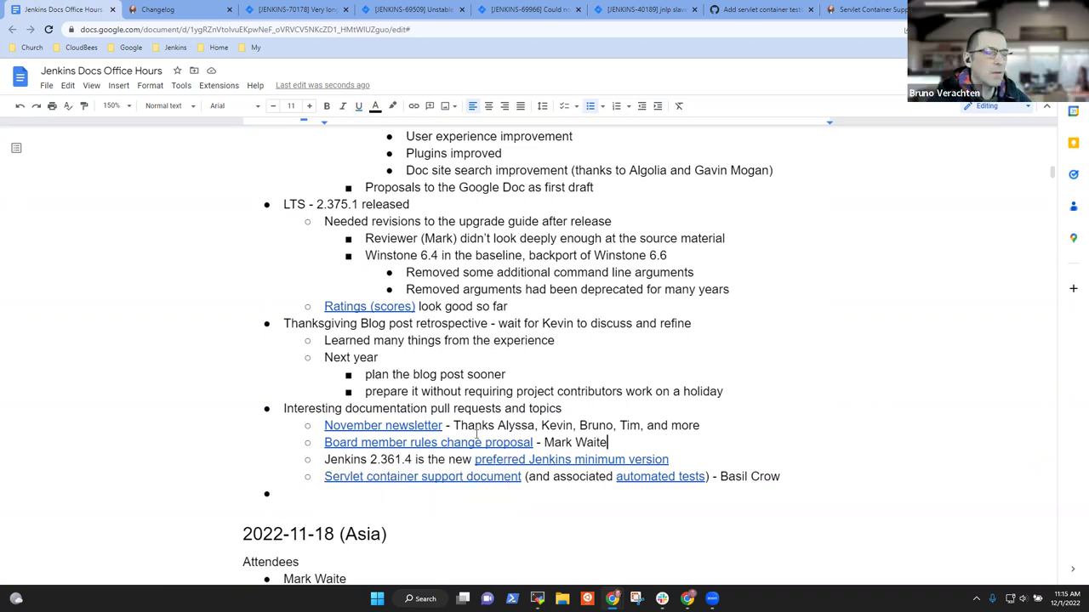
key("ctrl+Left")
key("ctrl+Left")
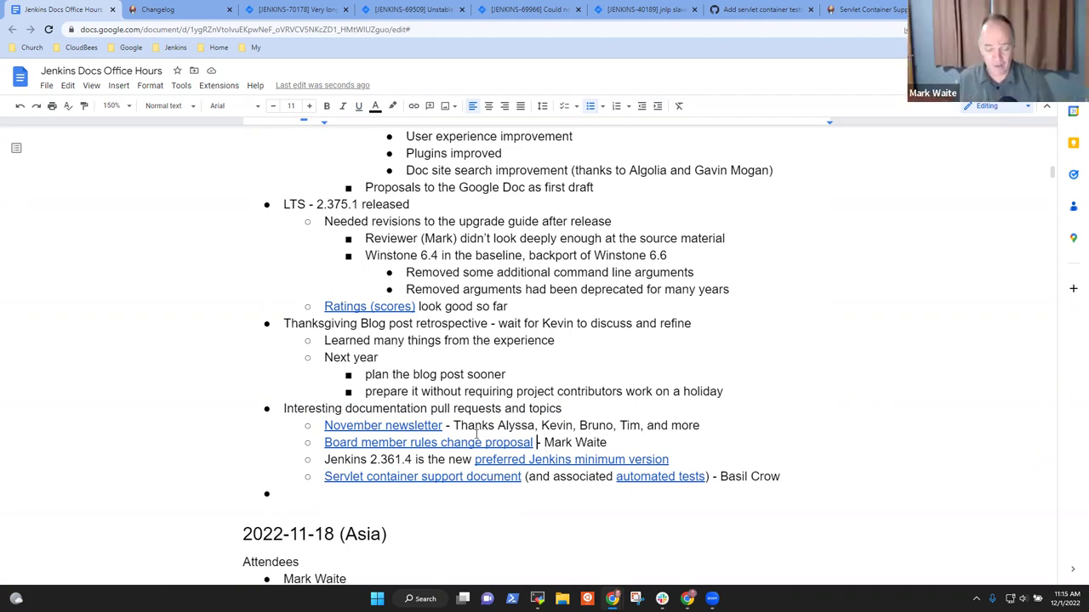
type("and disc")
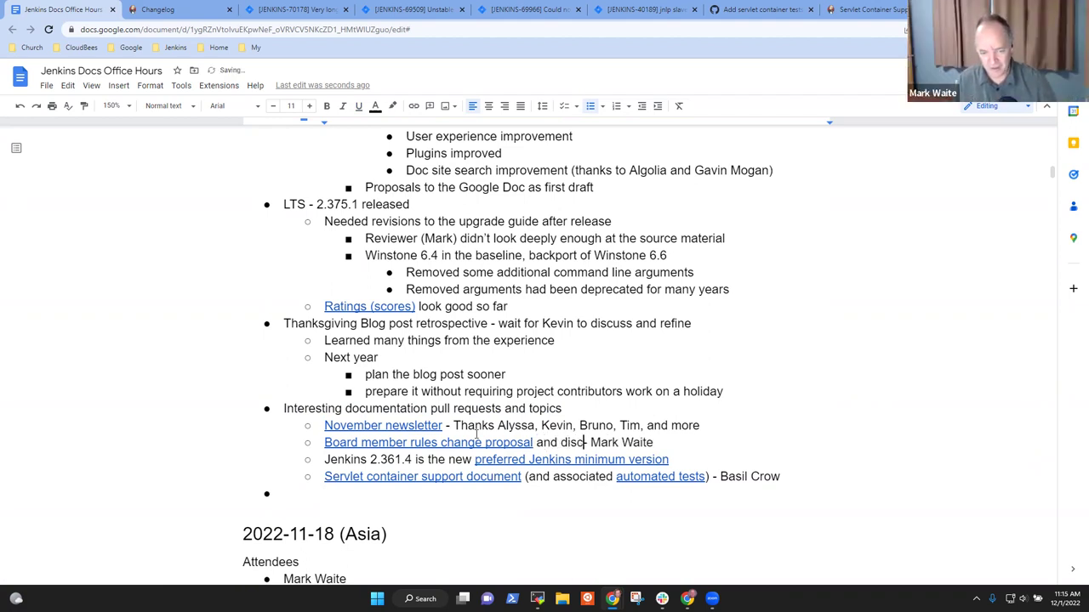
type("ussion in ")
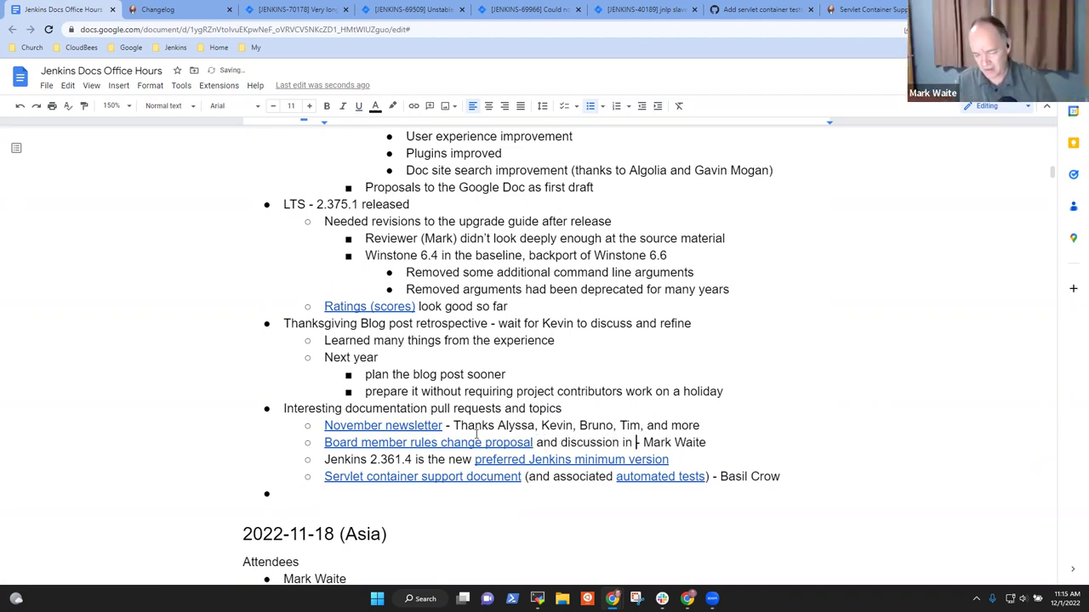
type("developer")
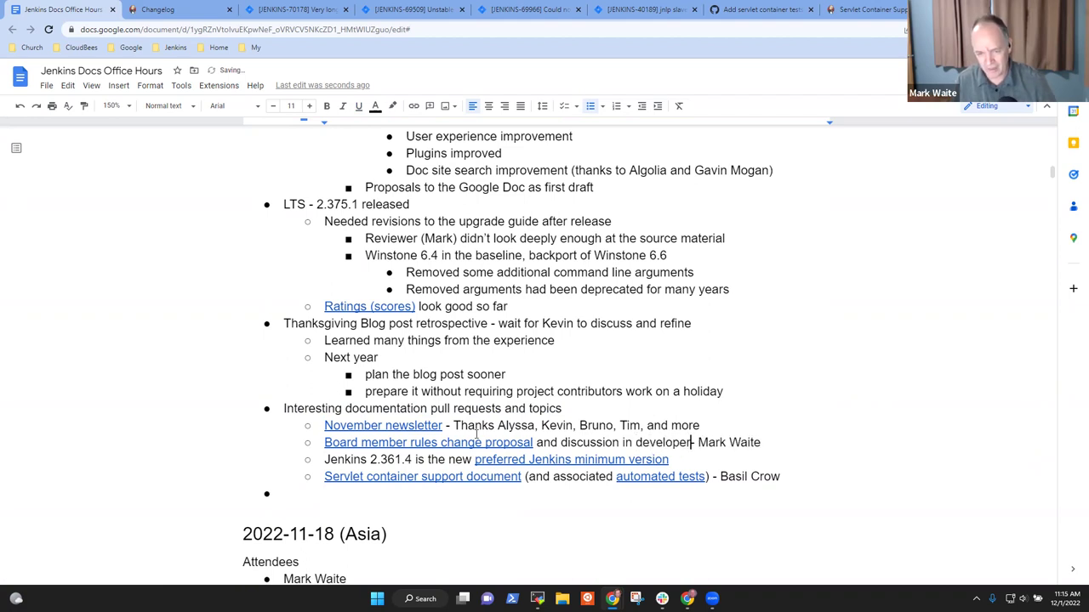
type("s list")
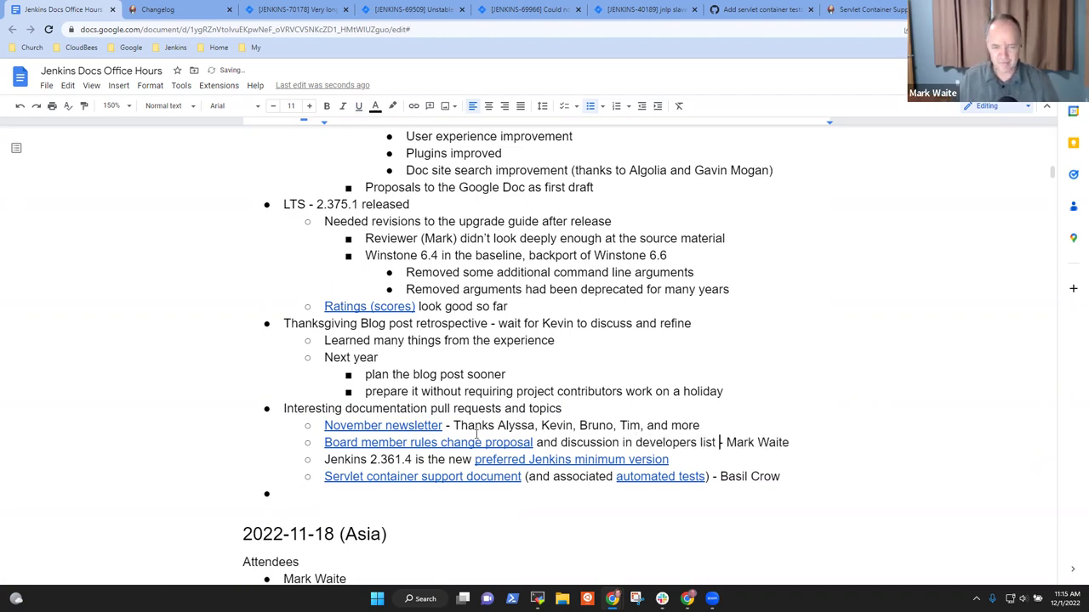
key("Down")
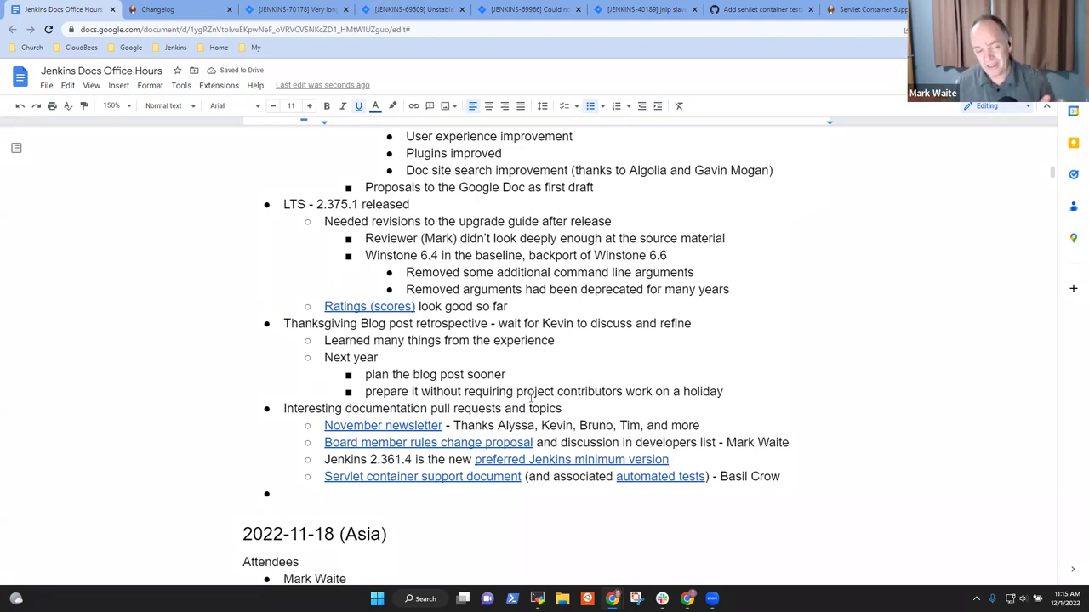
Step: Add an indented sub-bullet under the Jenkins 2.361.4 item about ongoing development tools changes
left_click_drag(316, 204, 409, 205)
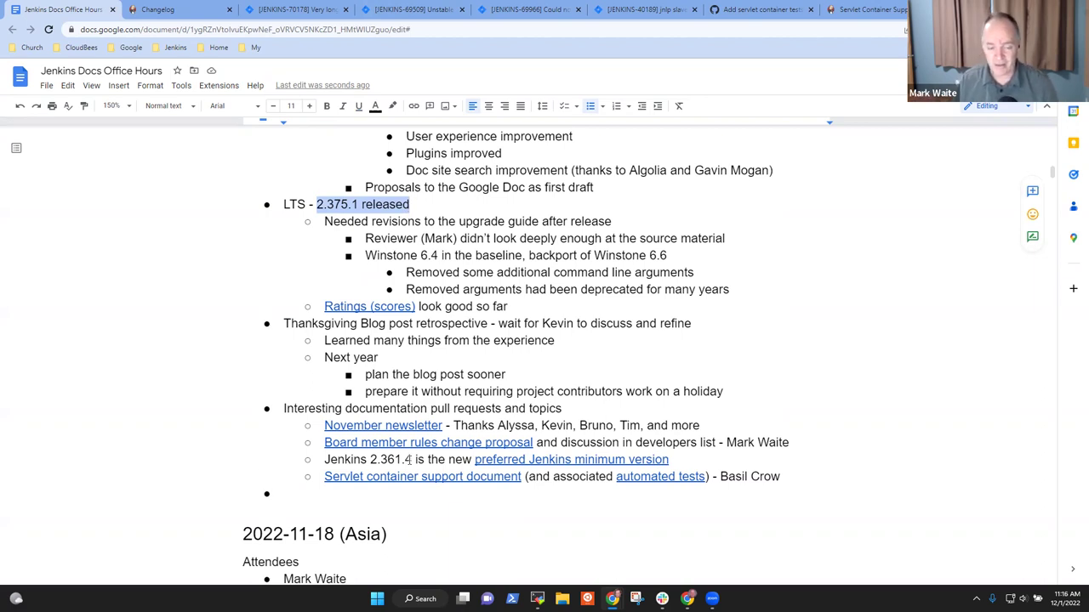
left_click_drag(326, 459, 413, 459)
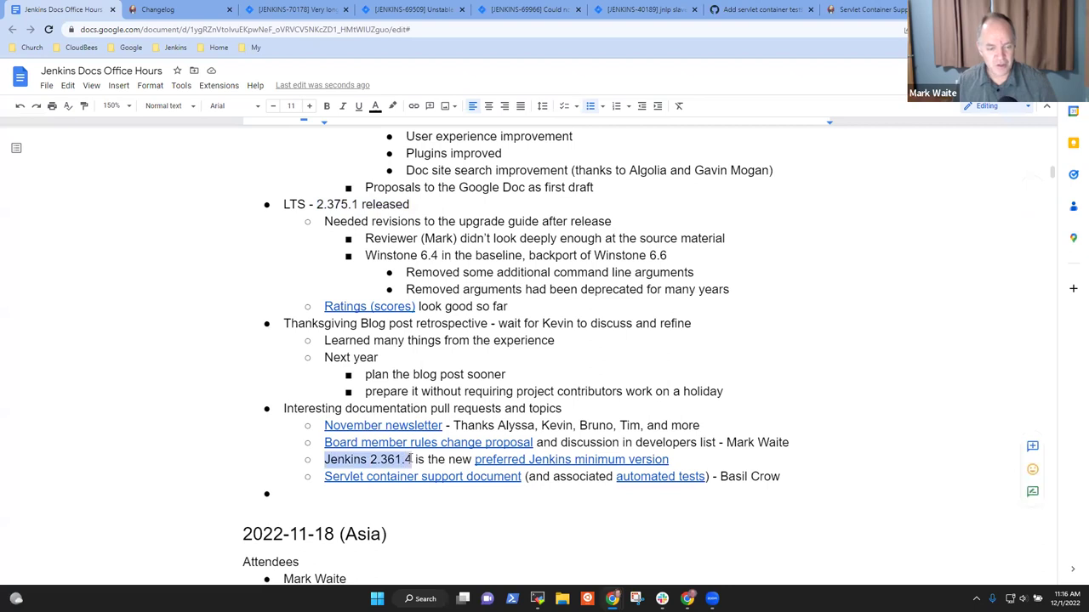
left_click(676, 460)
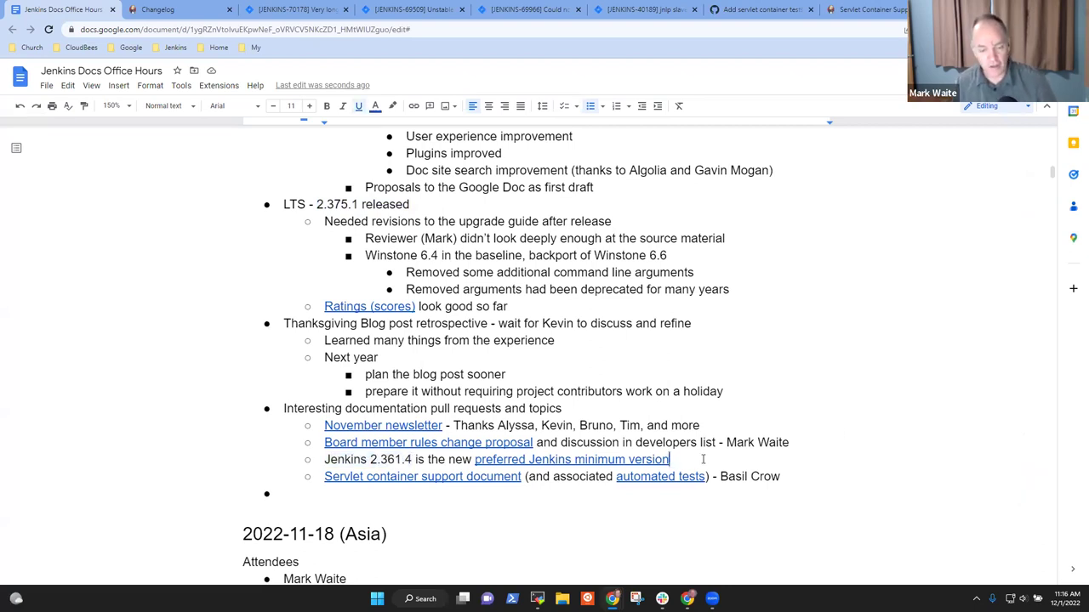
key("Return")
key("Tab")
type("Chaneg")
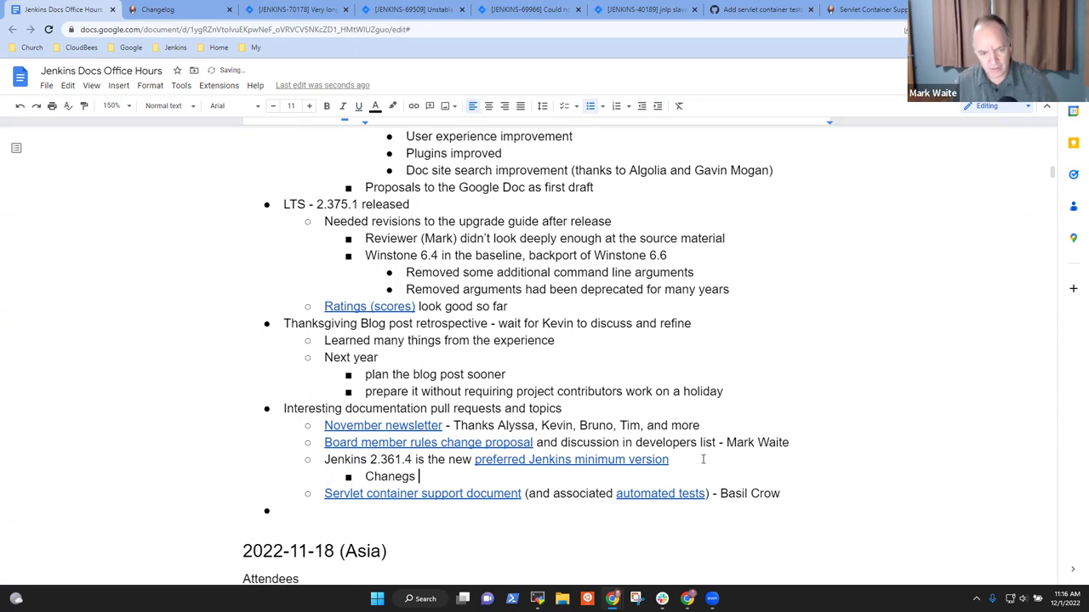
key("BackSpace")
key("BackSpace")
type("ges are")
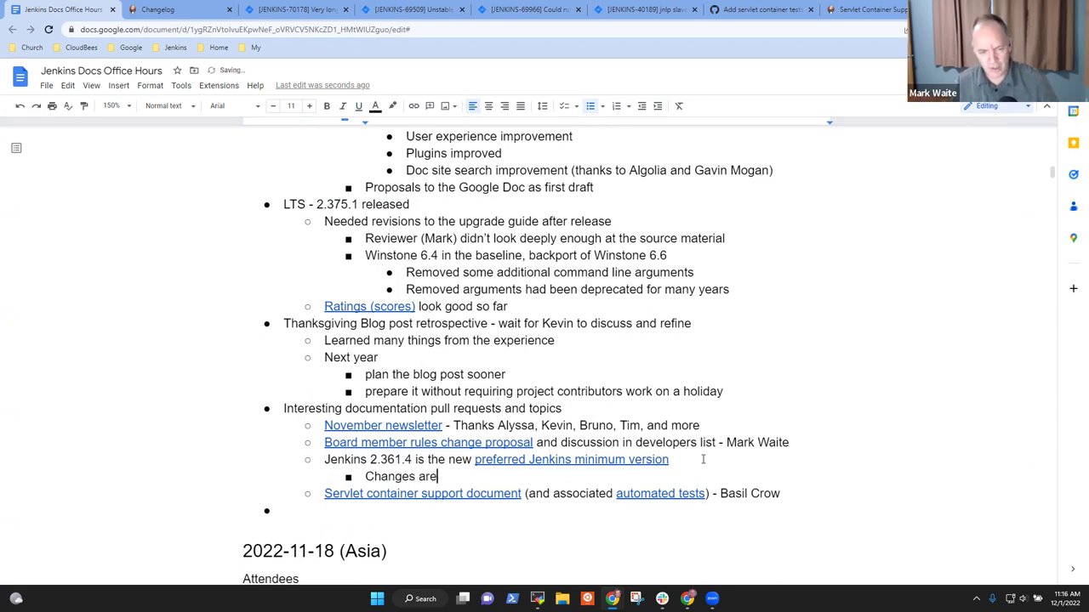
type(" ongoing i nth")
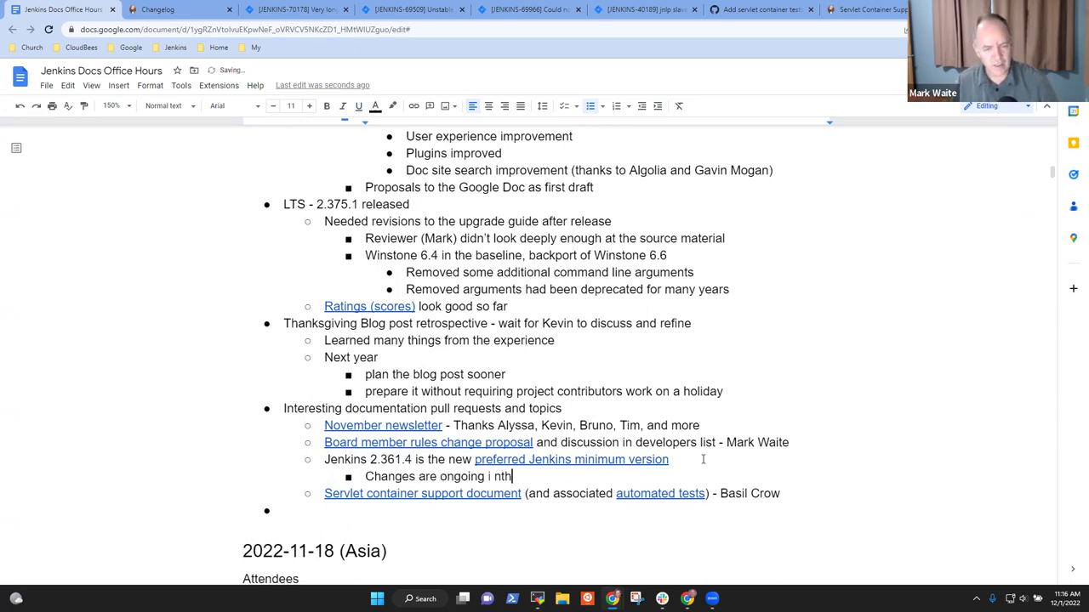
type("e")
key("BackSpace")
key("BackSpace")
key("BackSpace")
key("BackSpace")
key("BackSpace")
key("BackSpace")
type("in the Jenk")
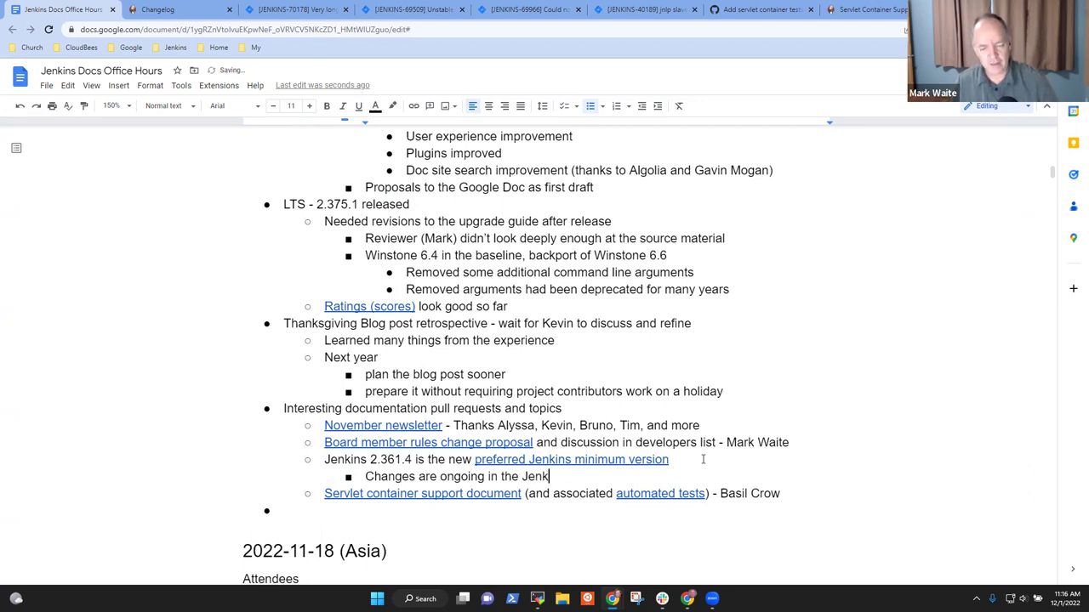
type("ins development tools")
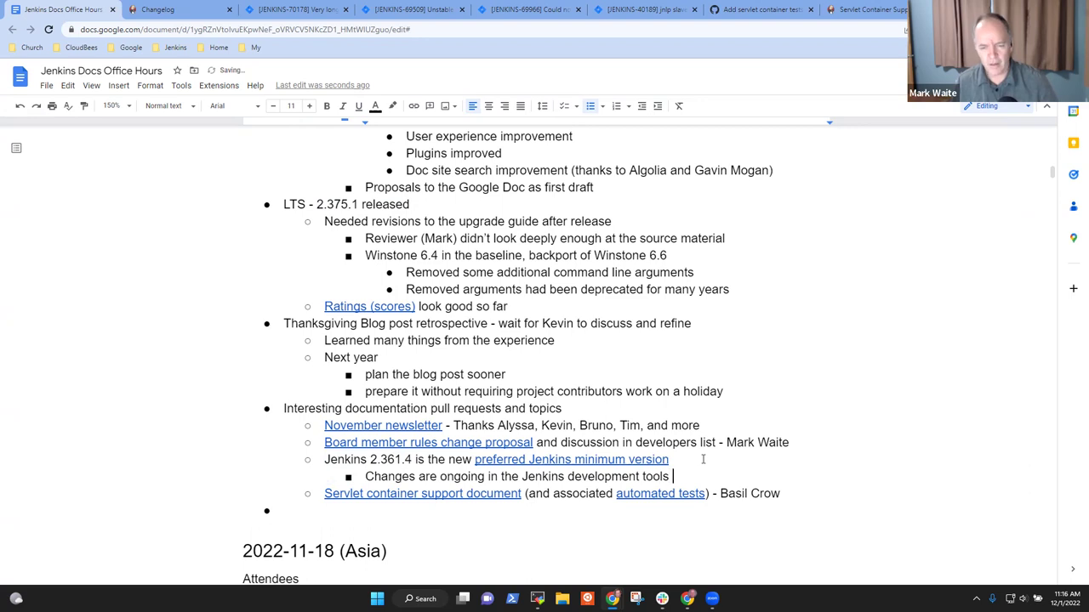
type(" to")
type(" make")
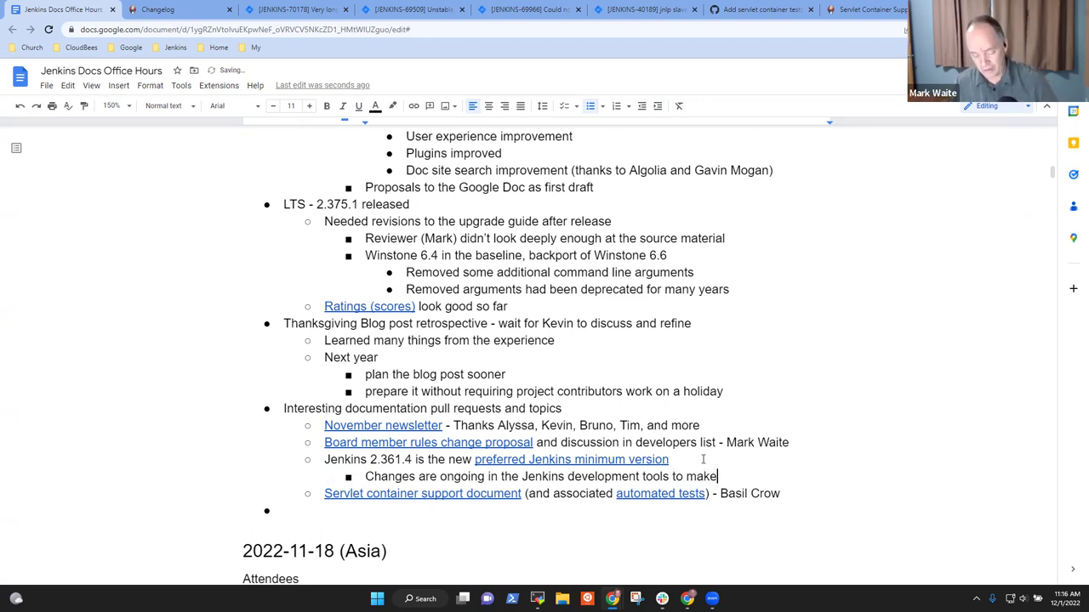
type(" 2.361.")
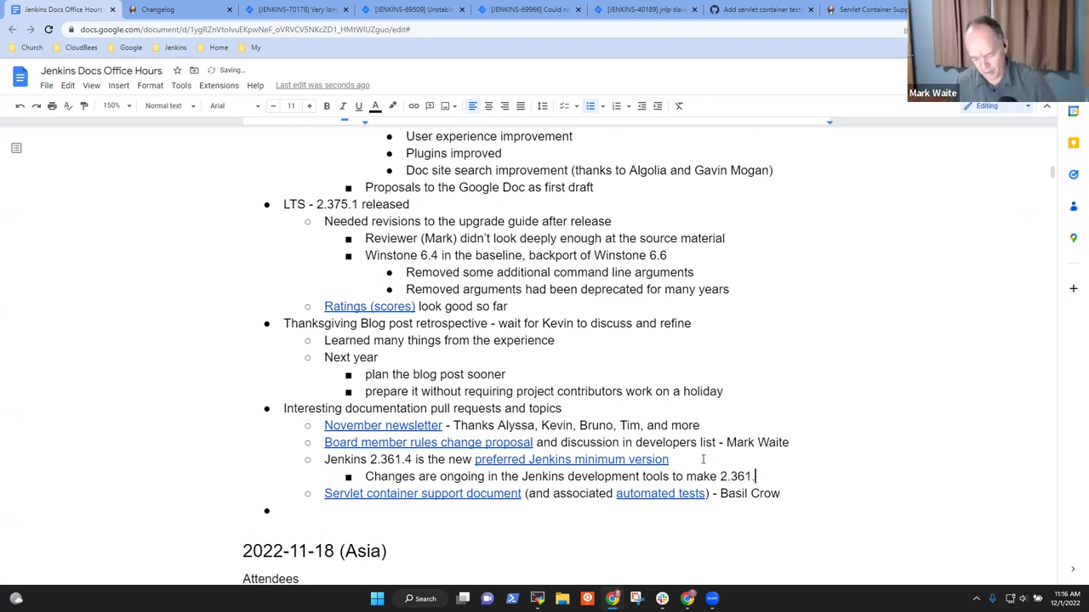
type("4 default")
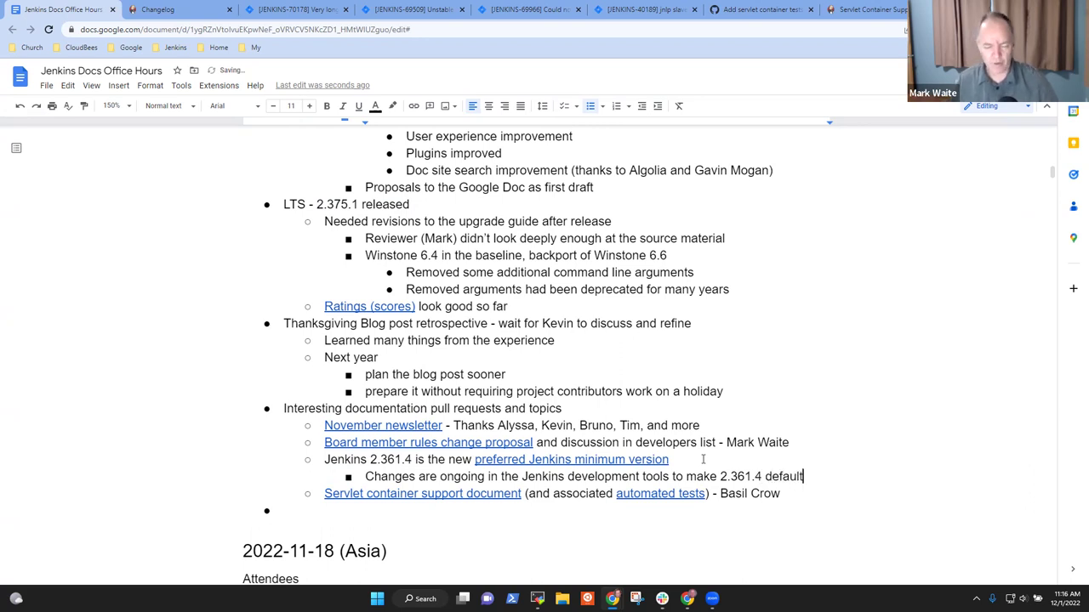
Step: Change the sub-bullet's version to 2.361.x and append '(Java 11)'
key("ctrl+Left")
key("Left")
key("Right")
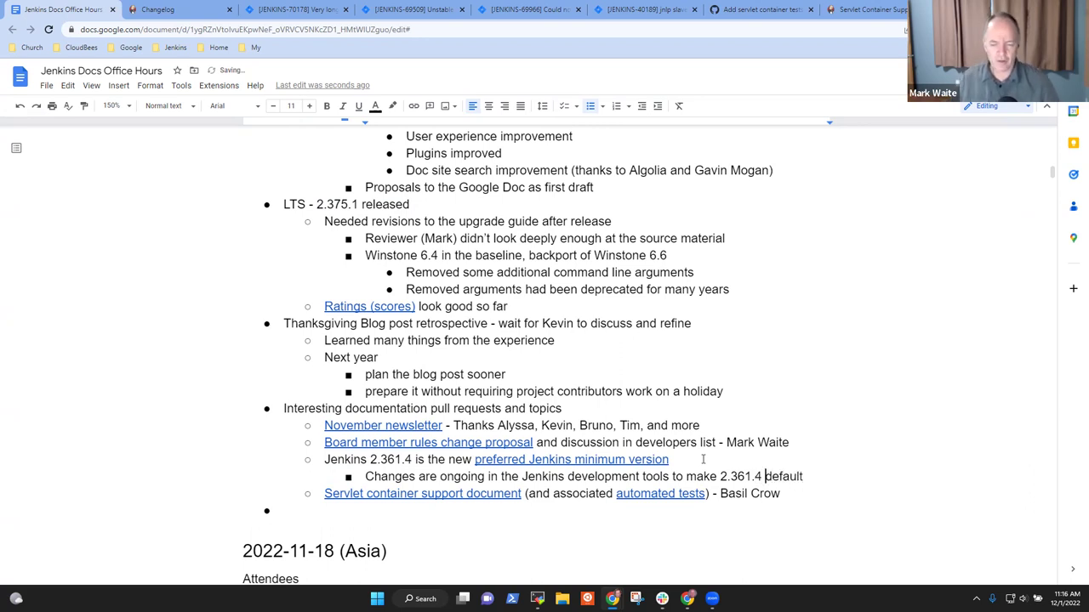
key("BackSpace")
key("BackSpace")
type("x")
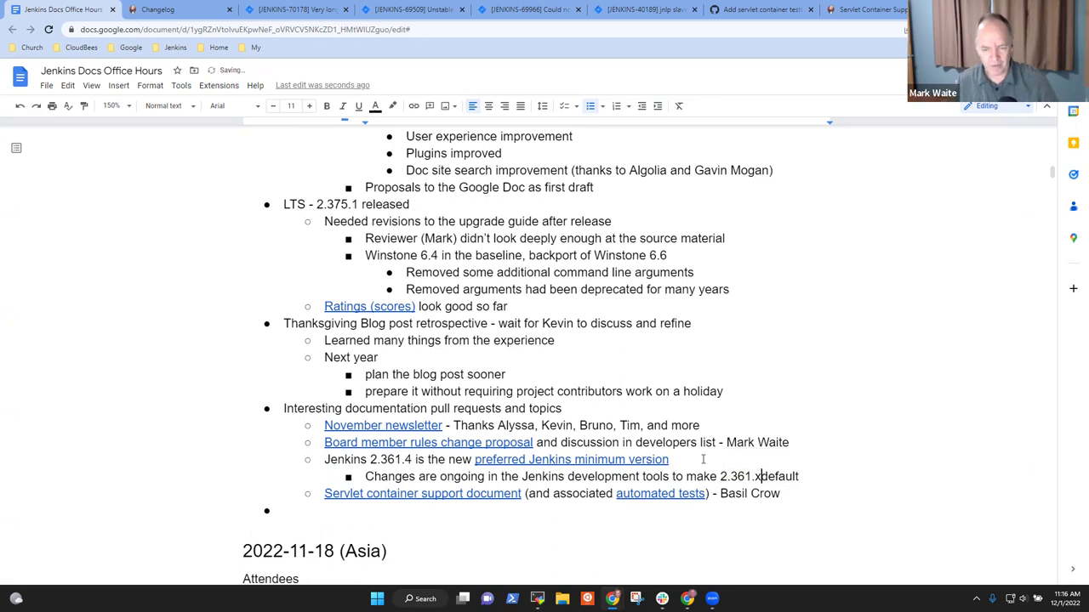
key("End")
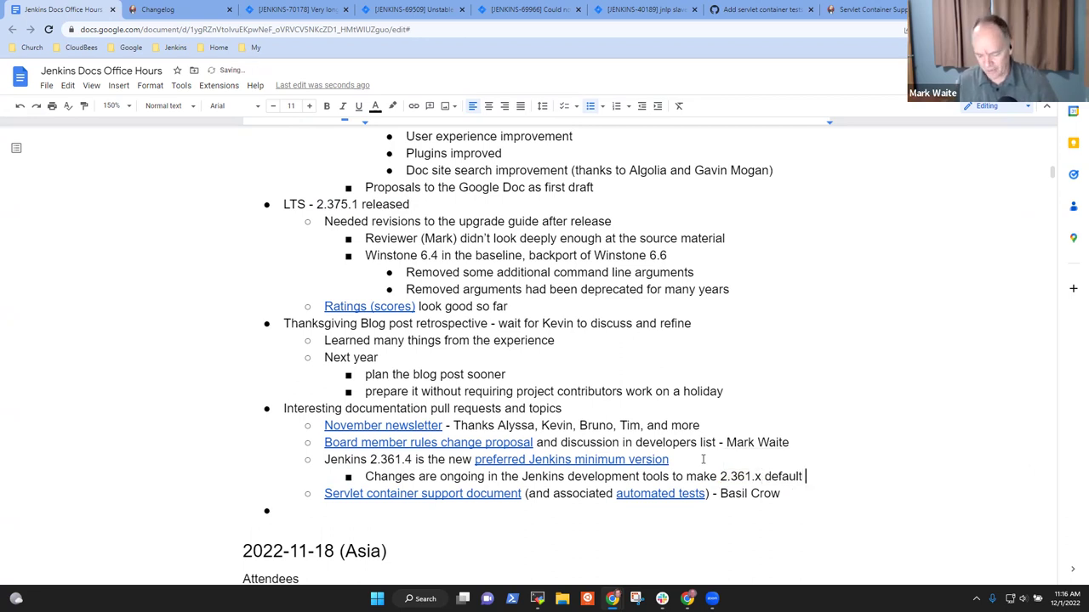
type("(Java ")
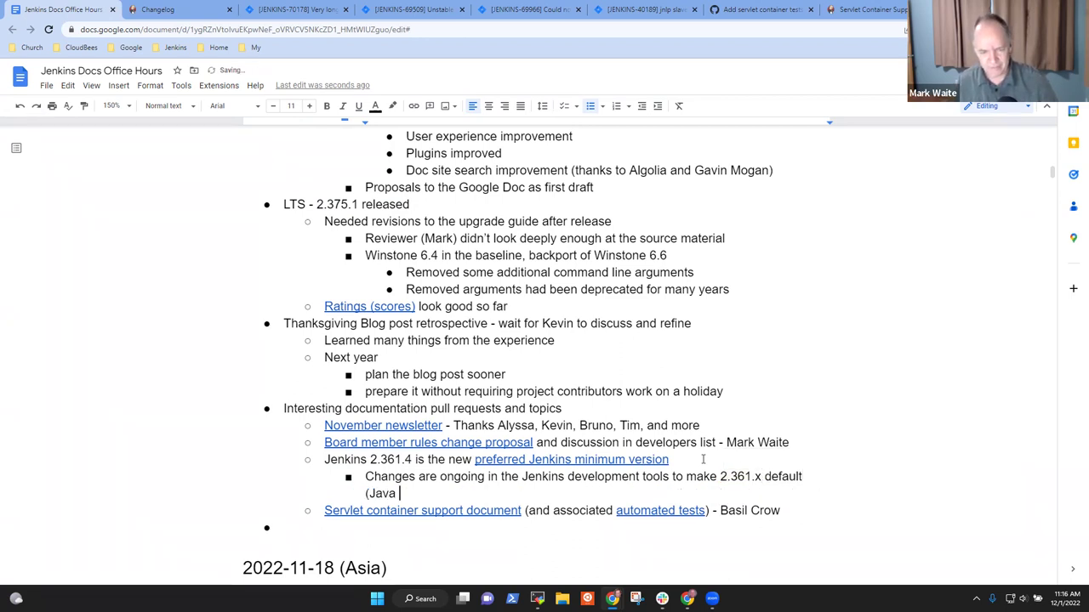
type("11)")
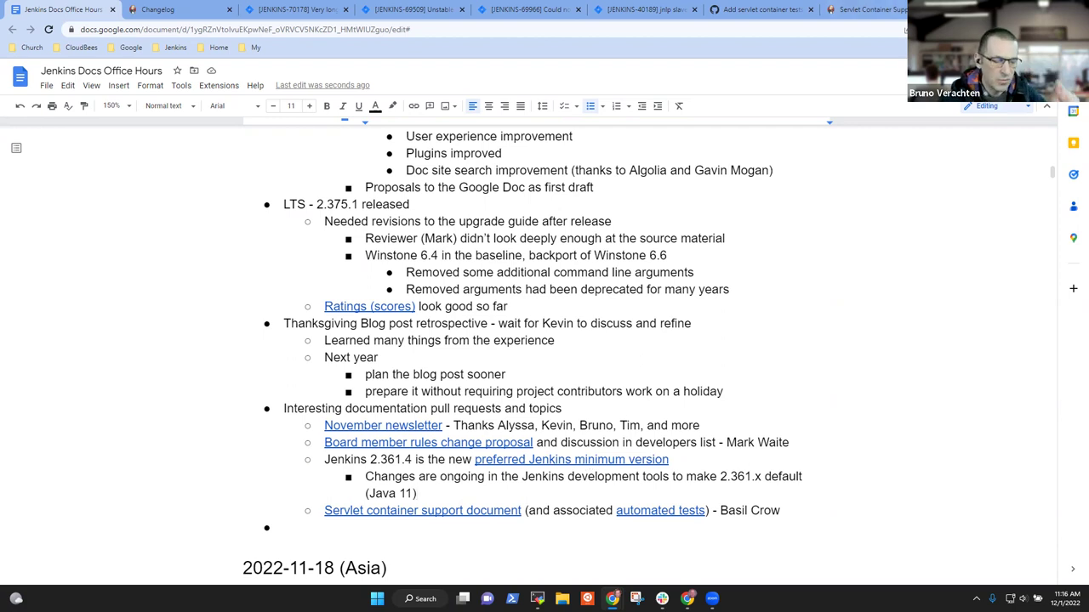
Step: Open the jenkins.io home page from the Jenkins bookmarks in a new tab
key("ctrl+t")
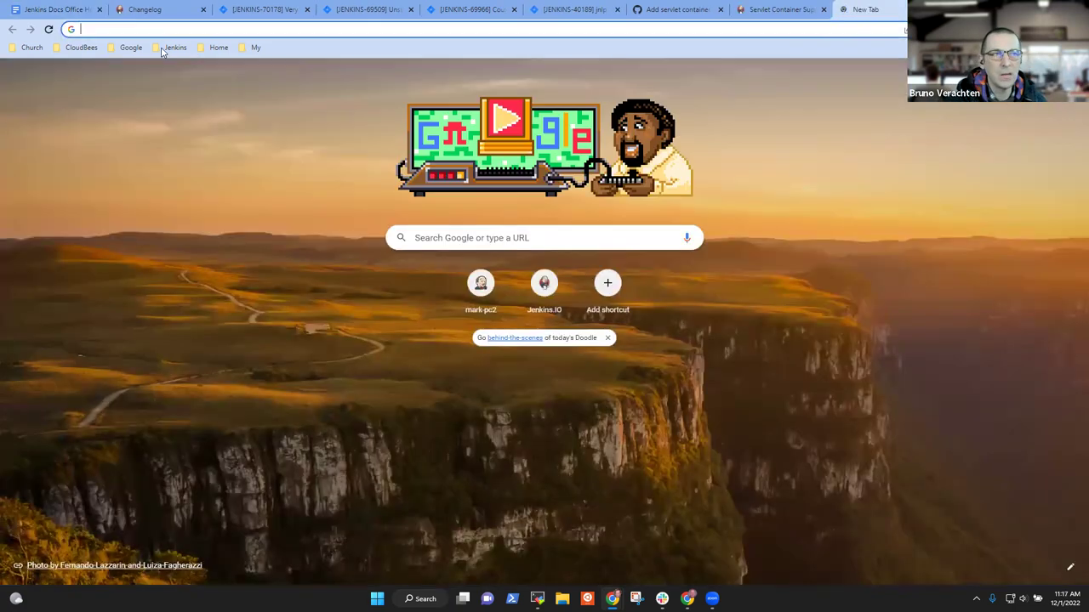
left_click(175, 48)
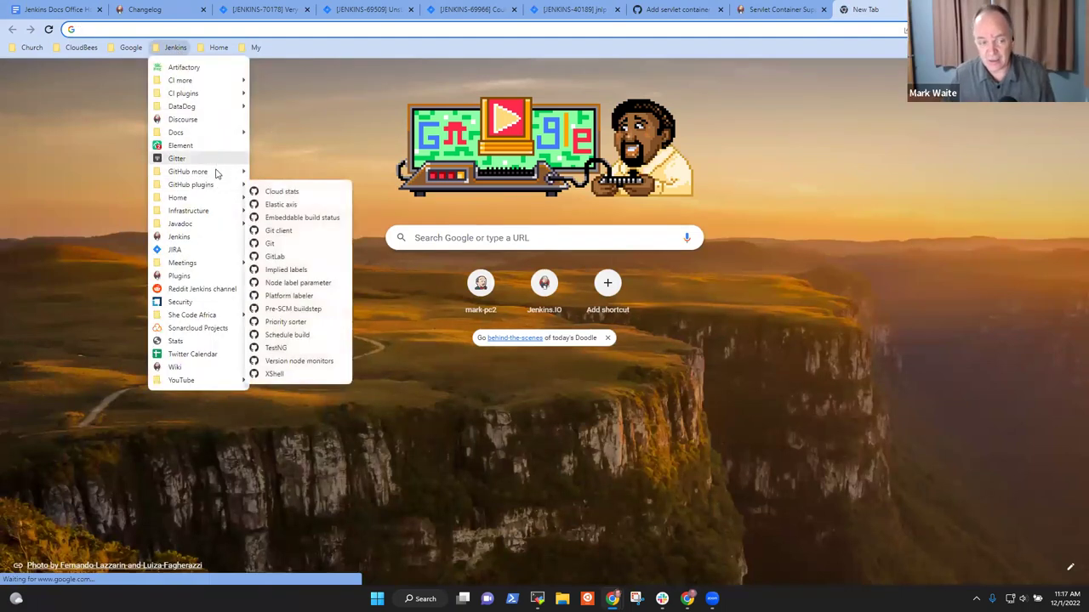
left_click(199, 237)
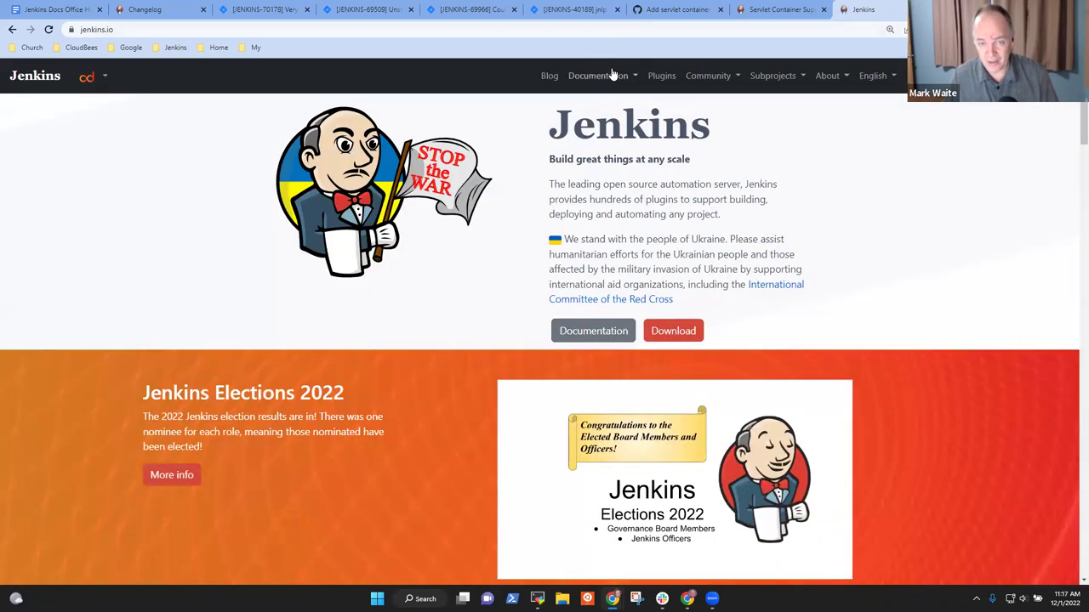
left_click(611, 76)
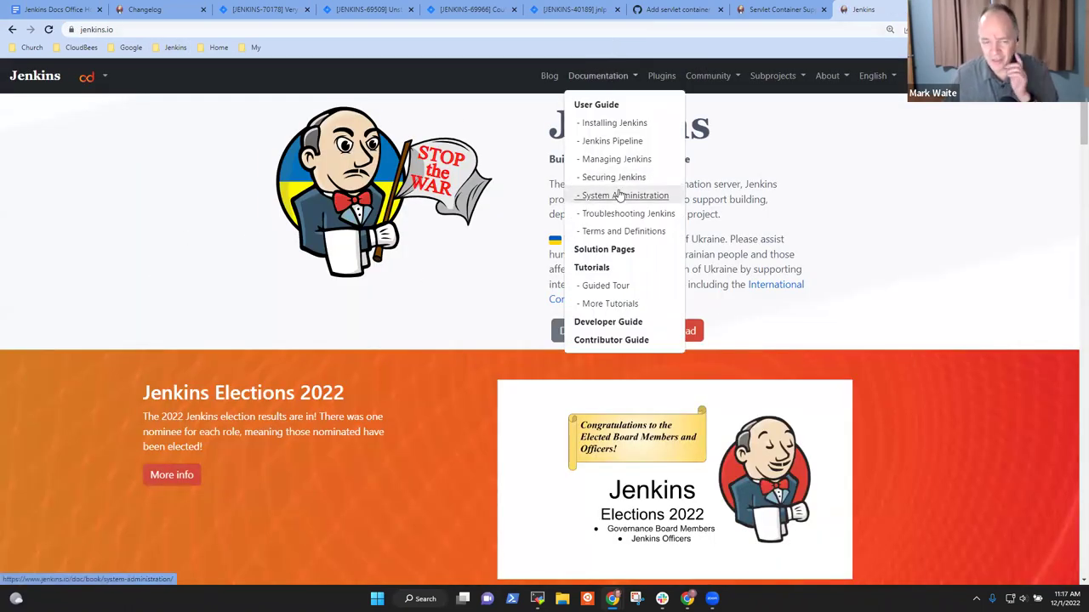
left_click(829, 77)
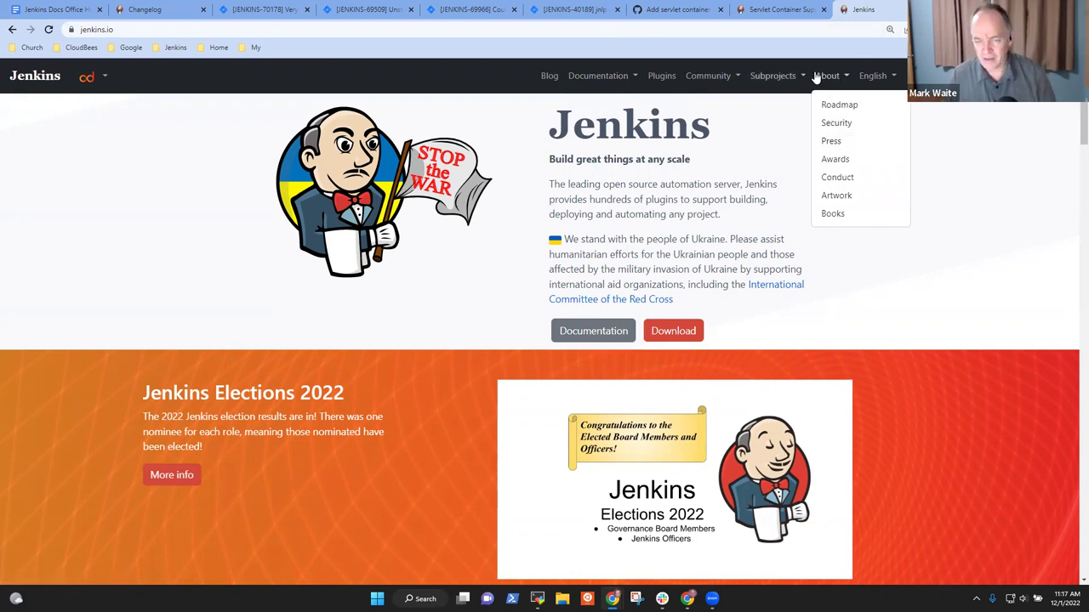
Step: Search the jenkins.io documentation for 'choosing'
key("ctrl+k")
type("xc")
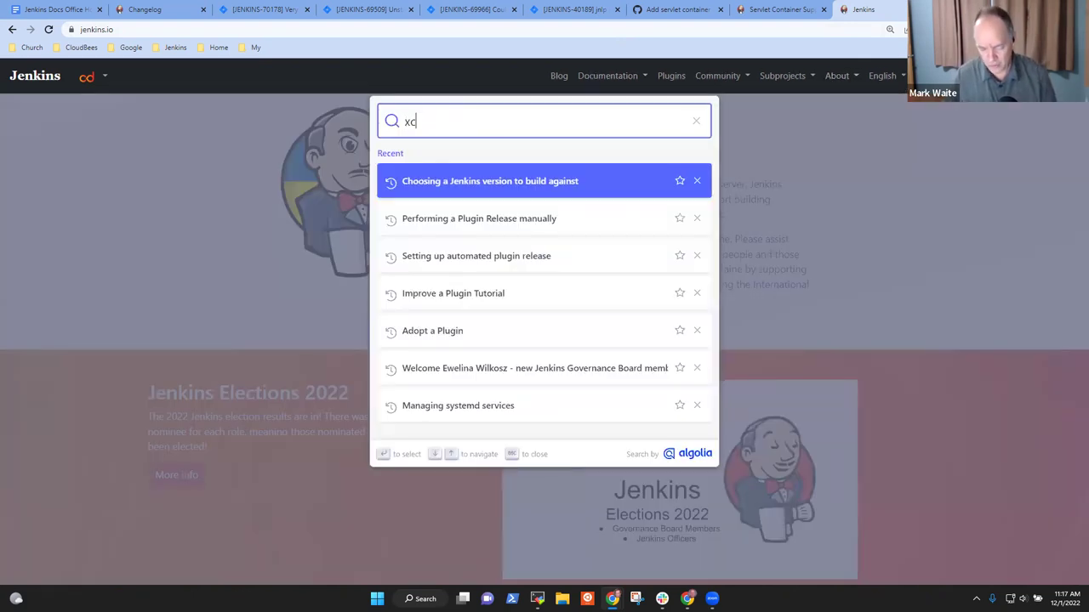
key("BackSpace")
key("BackSpace")
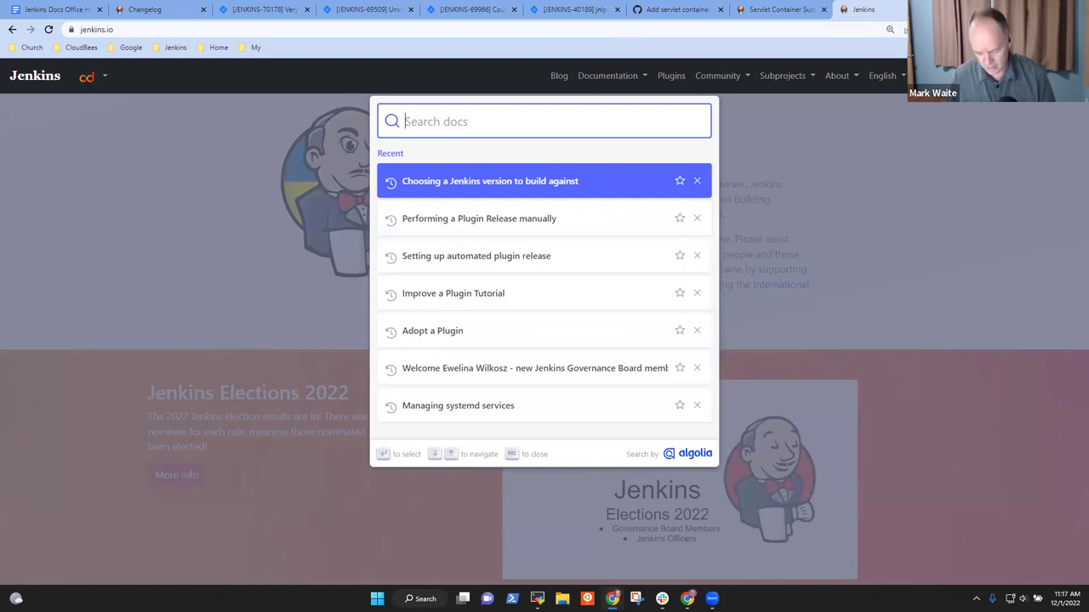
type("choo")
key("BackSpace")
key("BackSpace")
type("i")
key("BackSpace")
type("os")
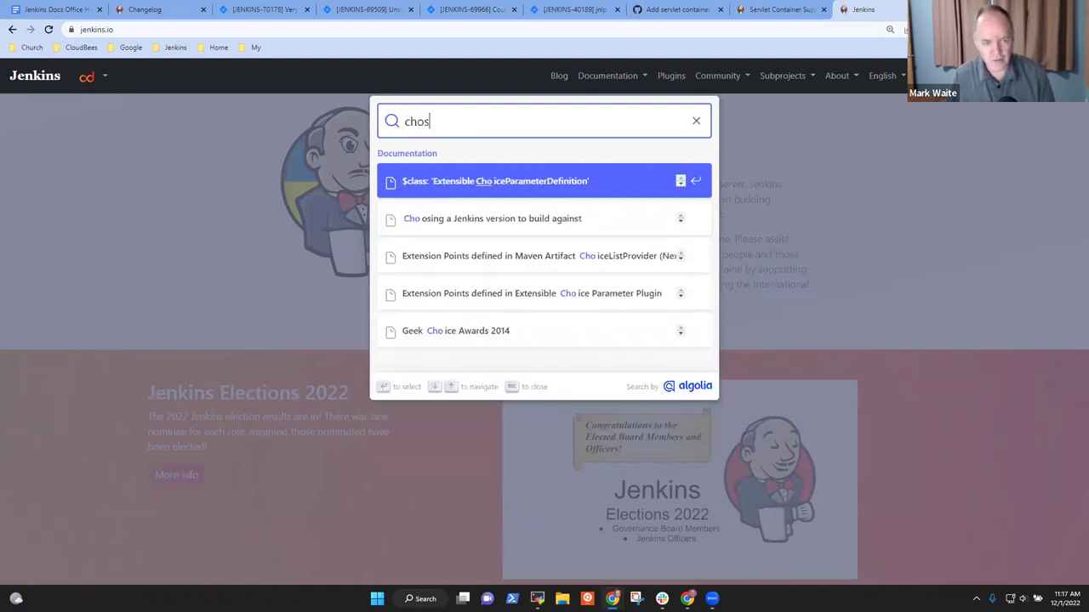
key("BackSpace")
type("osing")
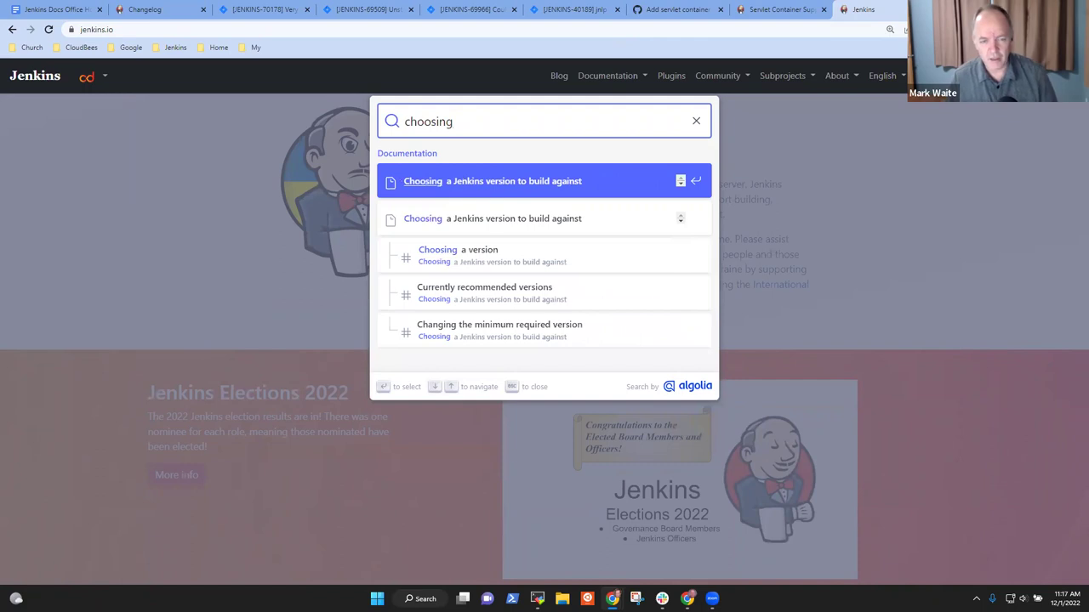
Step: Open 'Choosing a Jenkins version to build against' and find Currently recommended versions
left_click(503, 189)
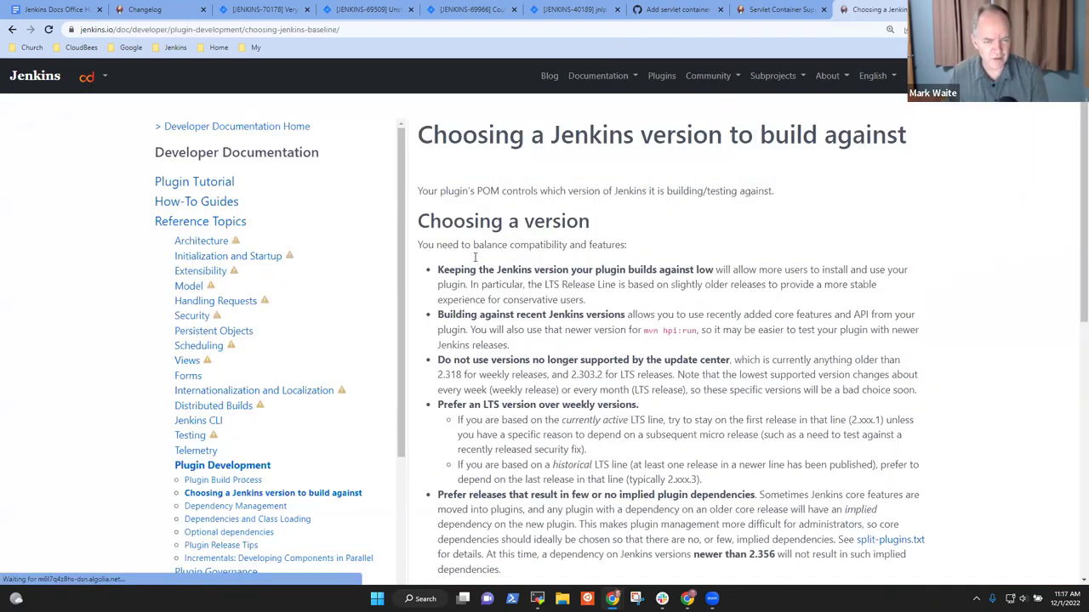
scroll(748, 315, "down", 3)
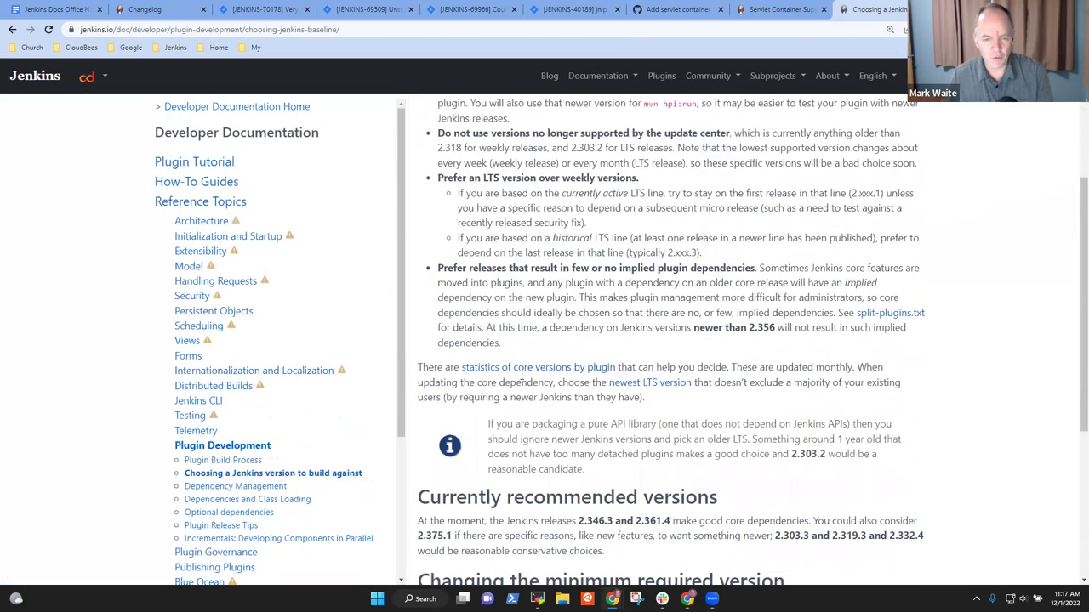
scroll(774, 400, "down", 3)
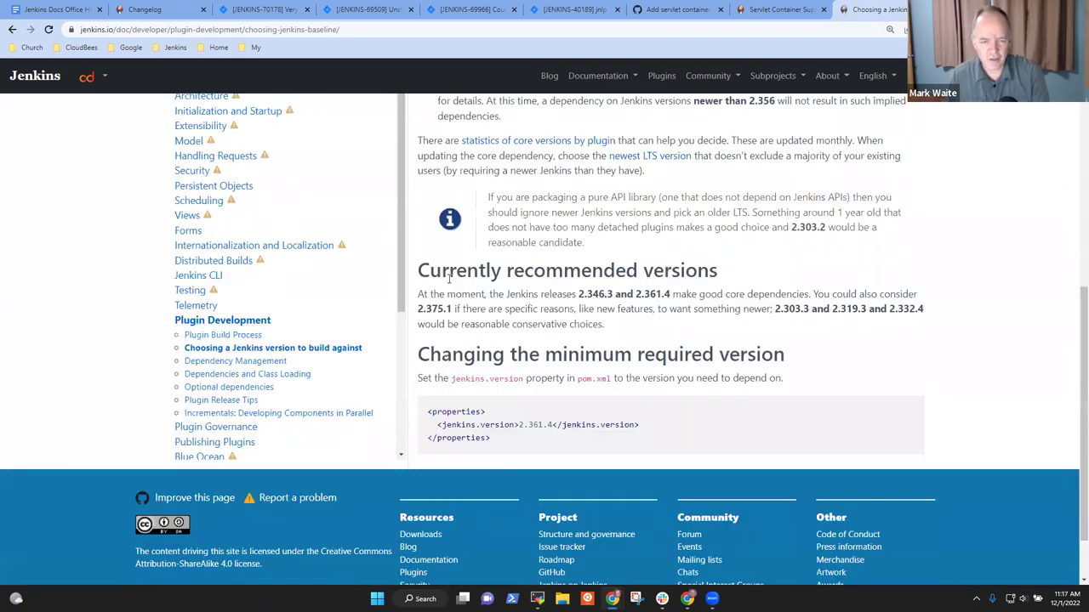
left_click_drag(437, 273, 700, 294)
left_click(819, 236)
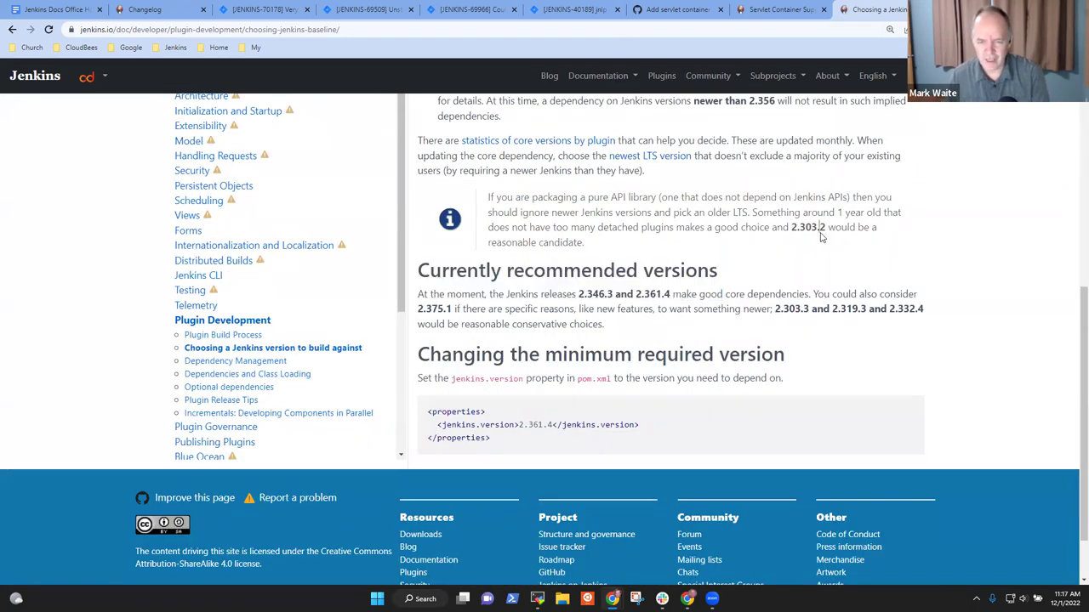
Step: Highlight the recommended versions 2.346.3 and 2.361.4 and the pom.xml's 2.361.4
double_click(581, 295)
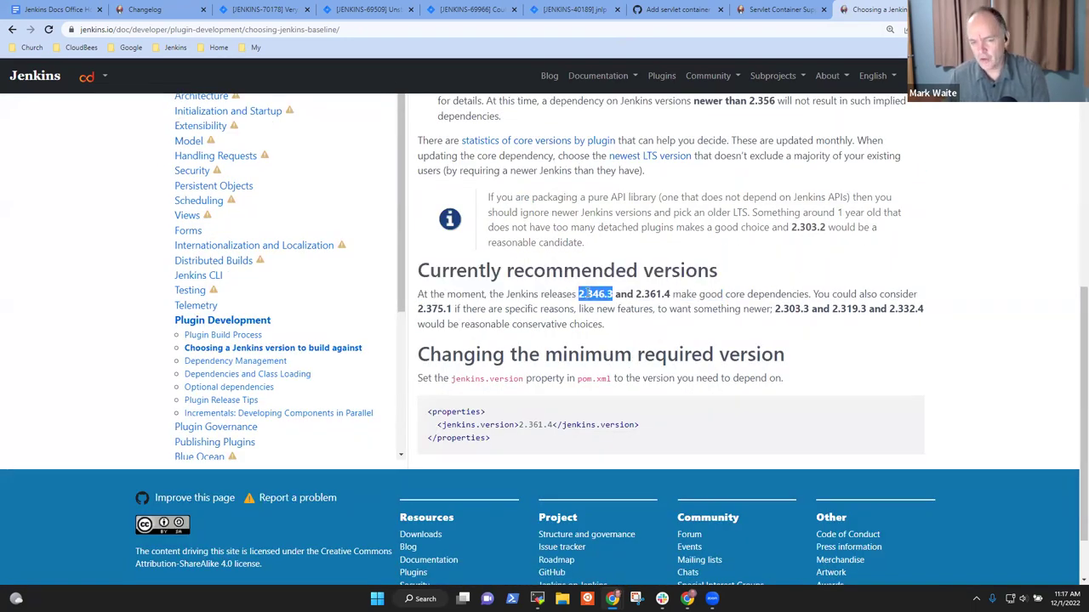
double_click(641, 293)
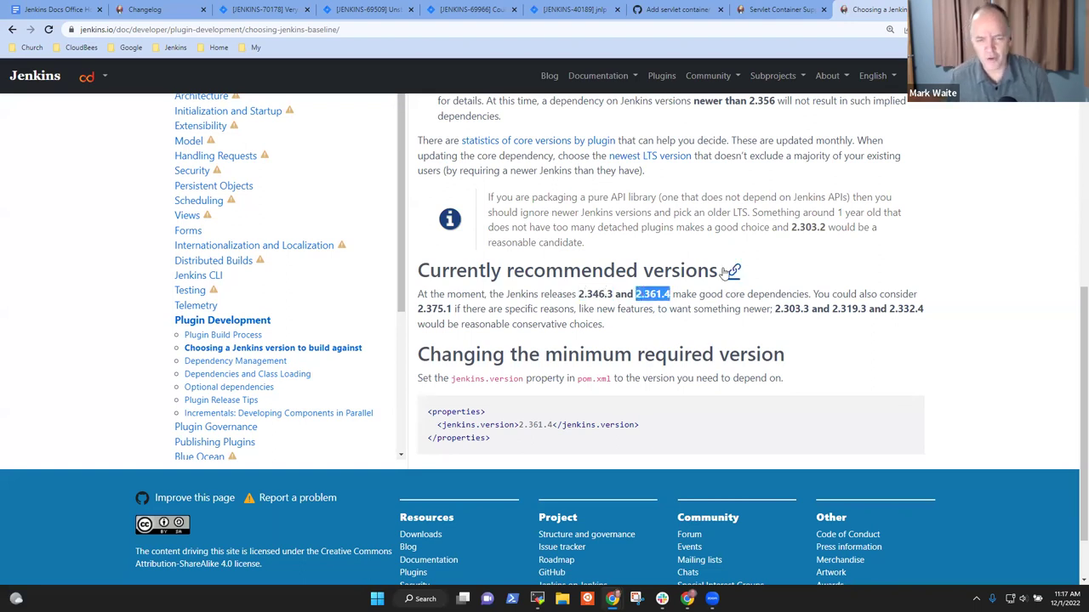
double_click(522, 424)
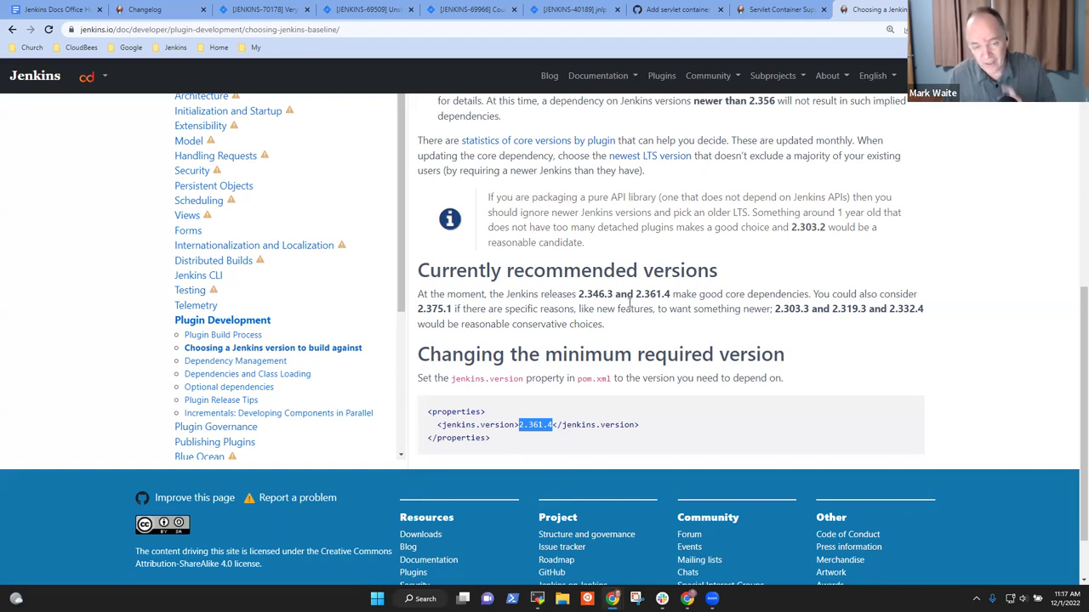
scroll(162, 415, "down", 1)
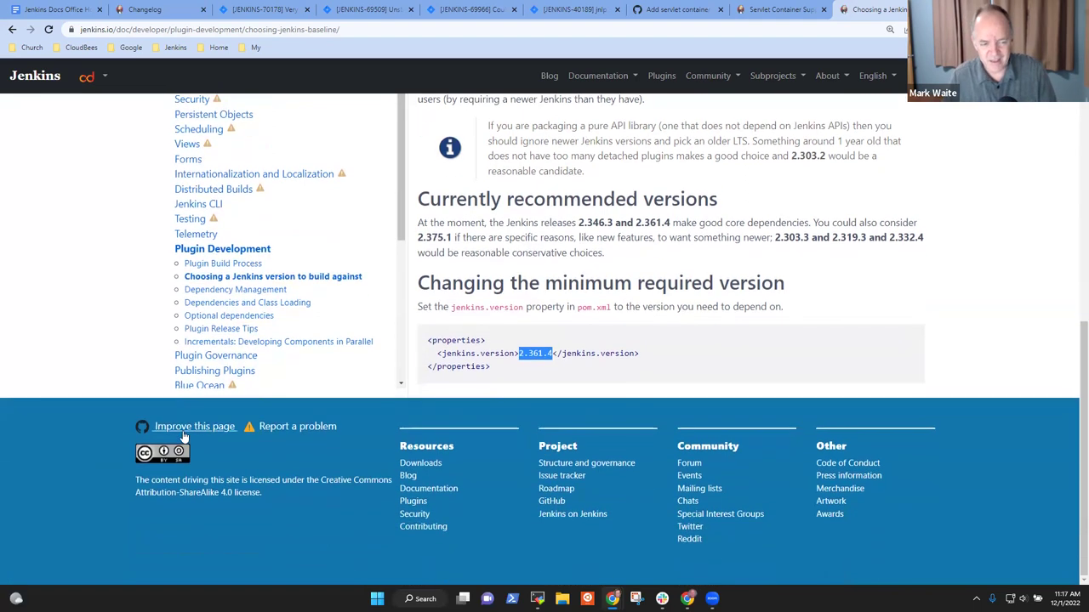
Step: Edit choosing-jenkins-baseline.adoc on GitHub and search it for jenkins.version
left_click(183, 425)
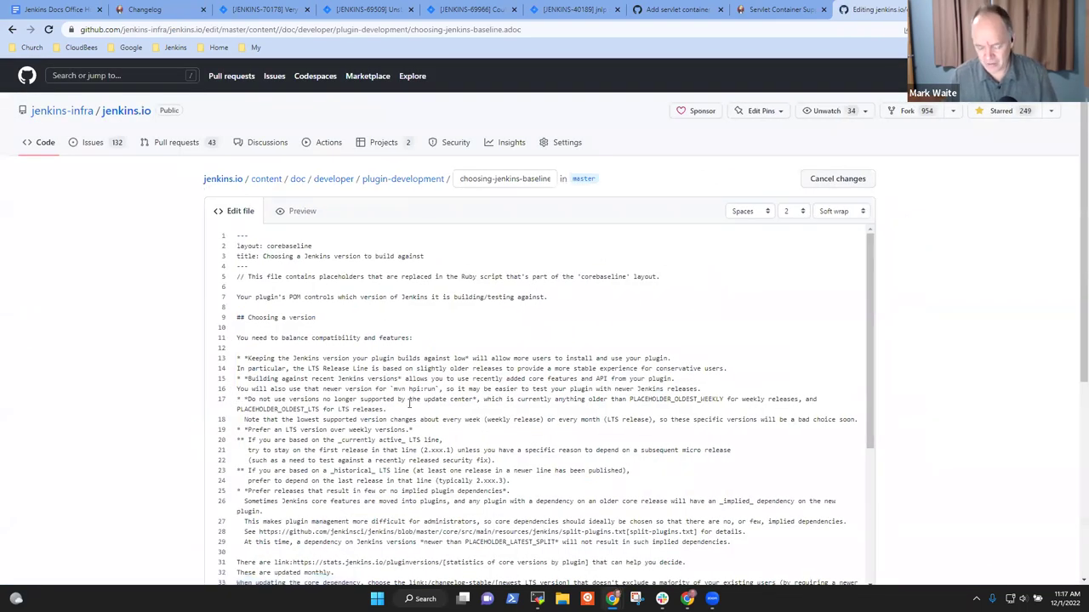
key("ctrl+f")
type("jenkin")
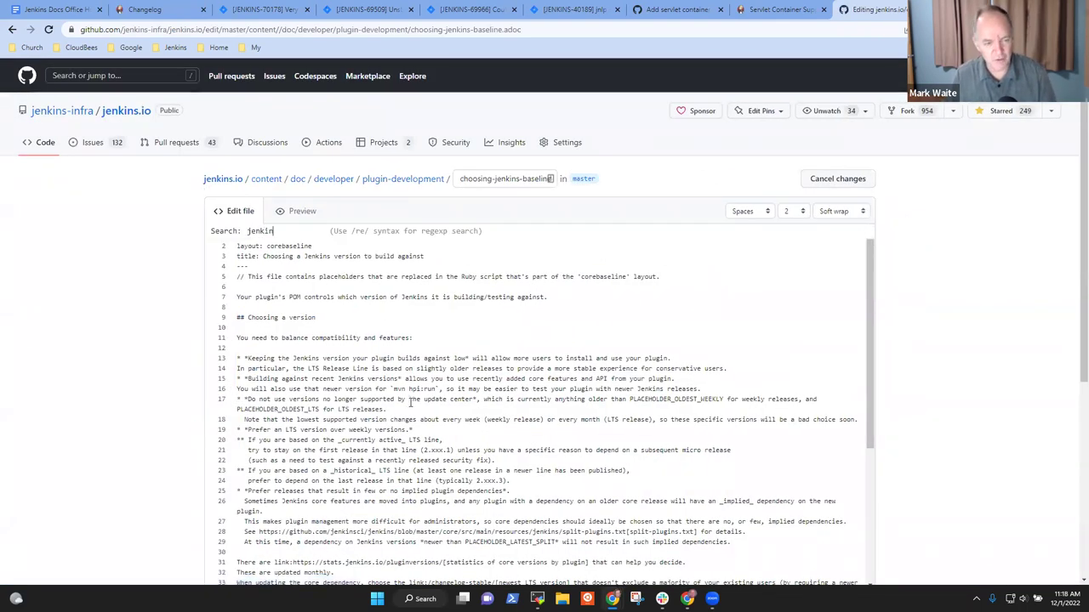
type("s.version")
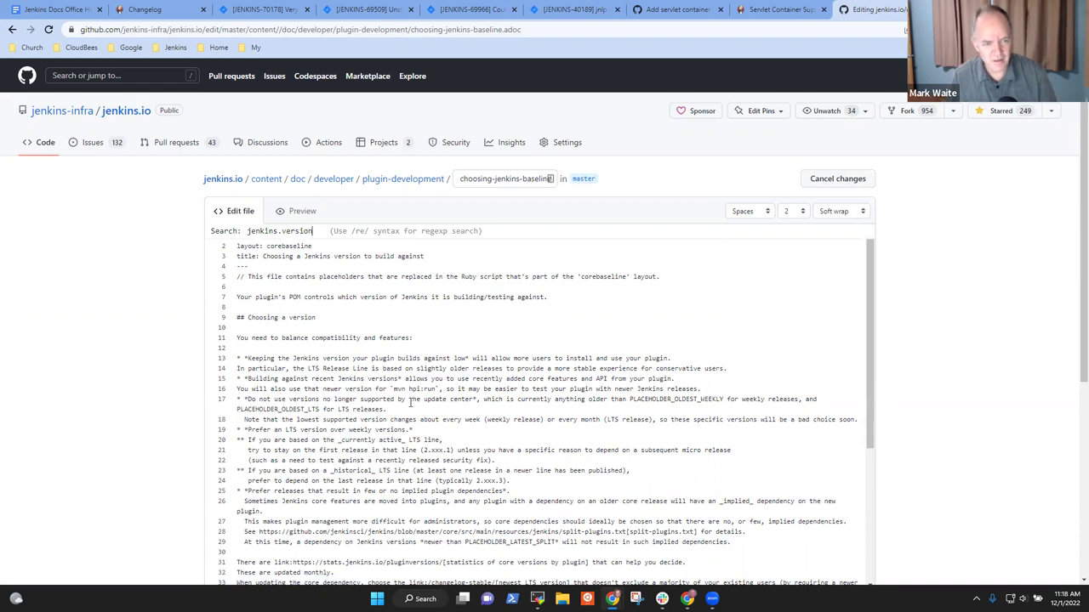
key("Return")
scroll(425, 403, "down", 2)
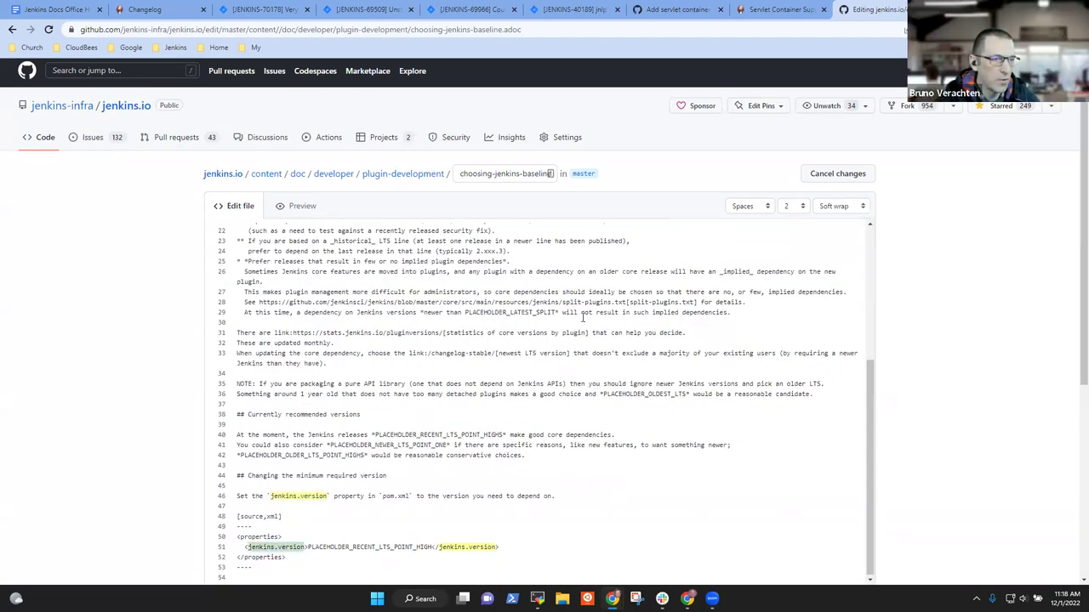
key("ctrl+f")
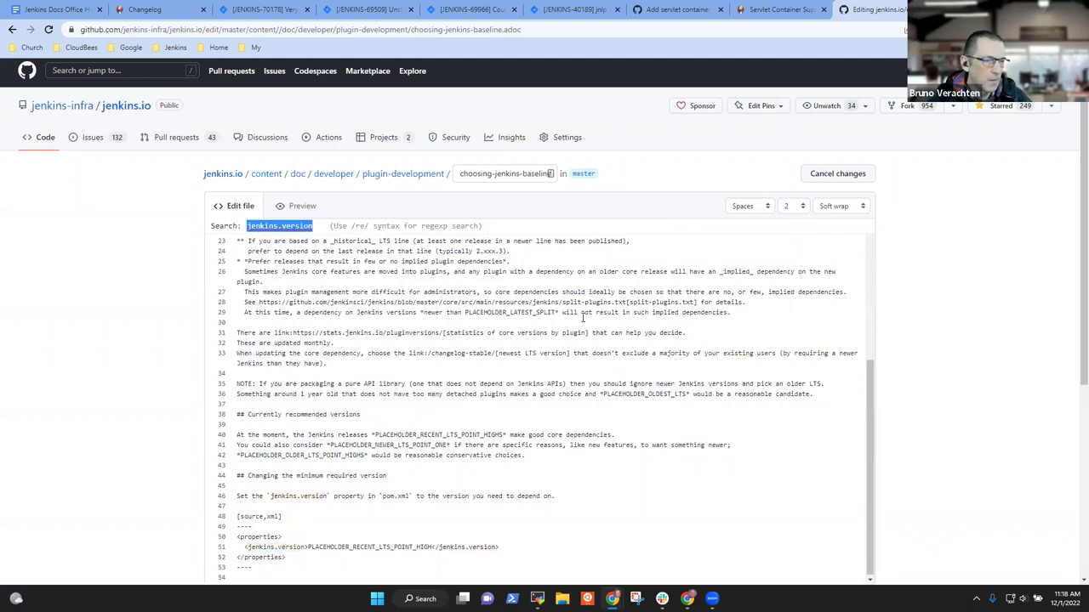
double_click(358, 547)
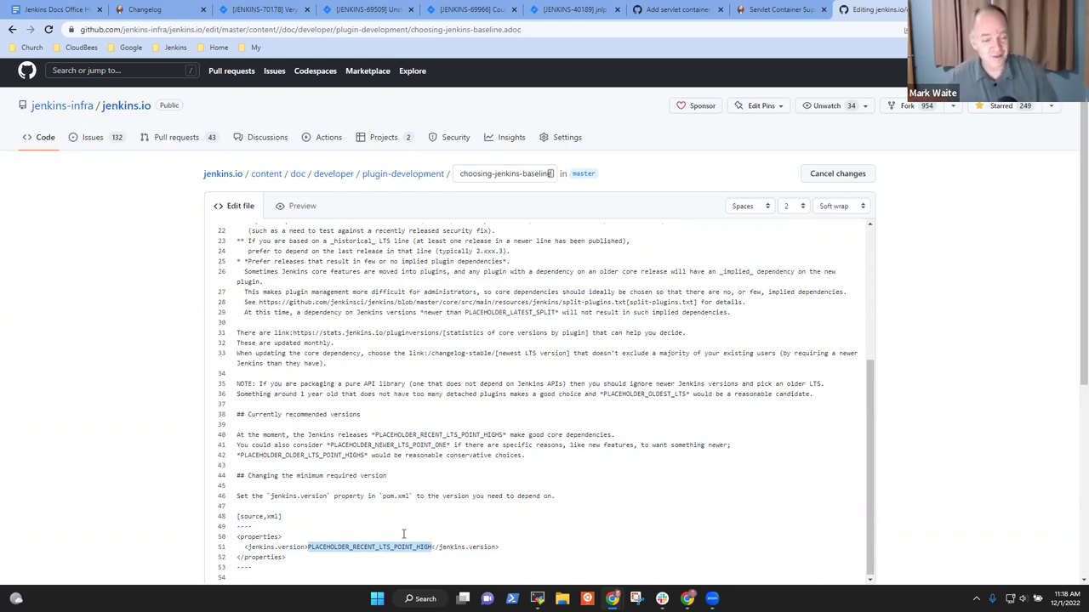
left_click(335, 458)
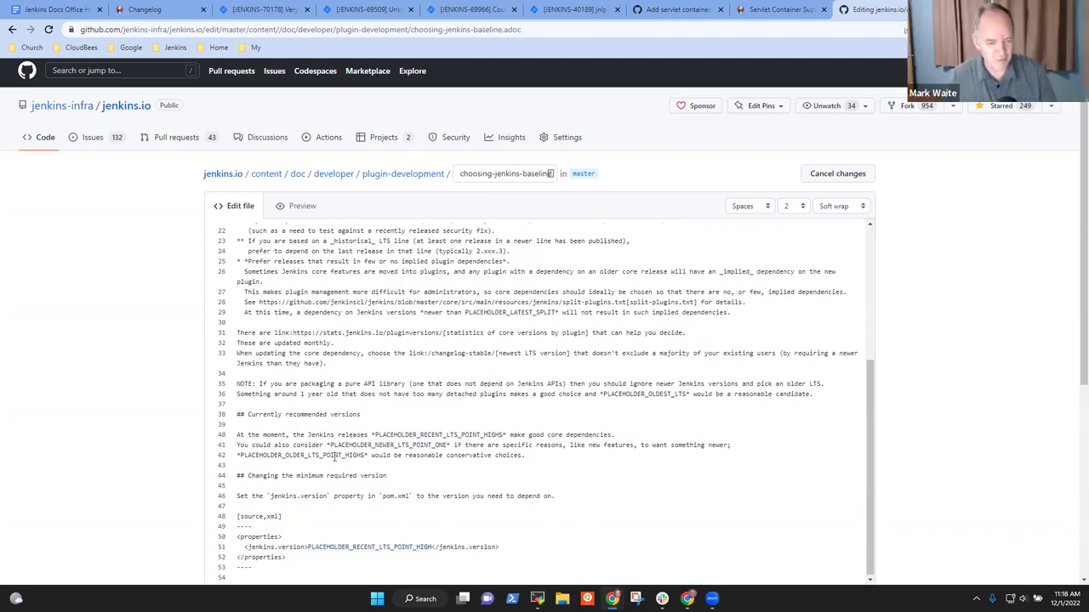
double_click(334, 458)
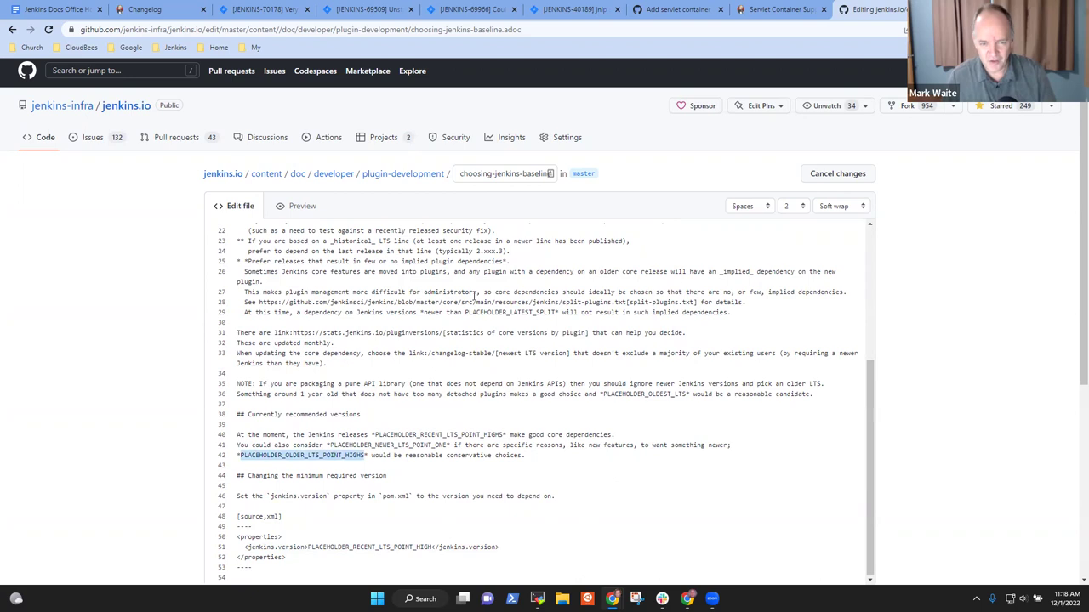
double_click(505, 313)
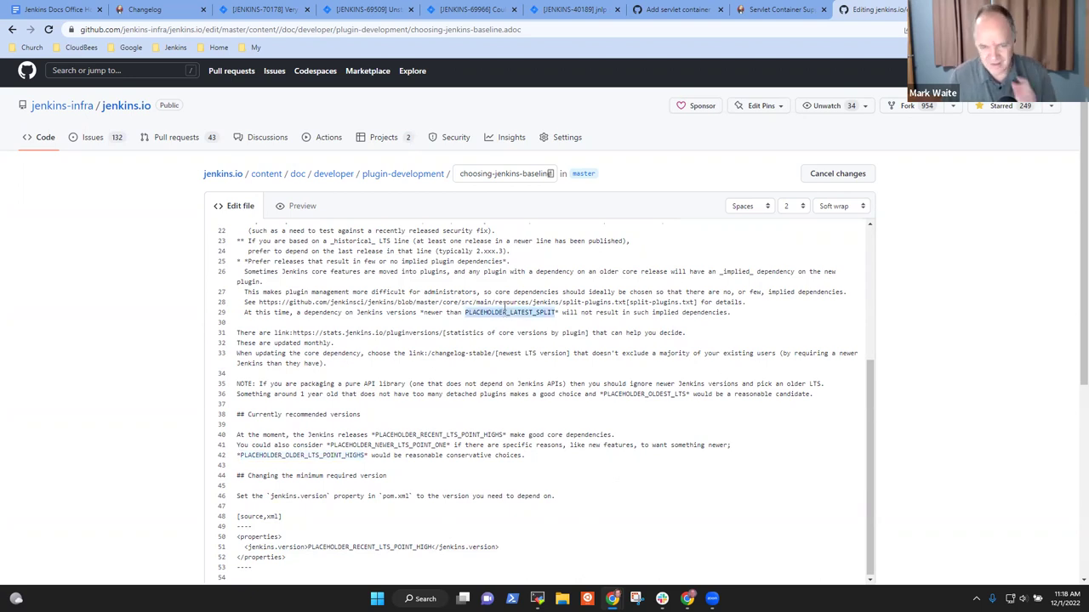
left_click(671, 396)
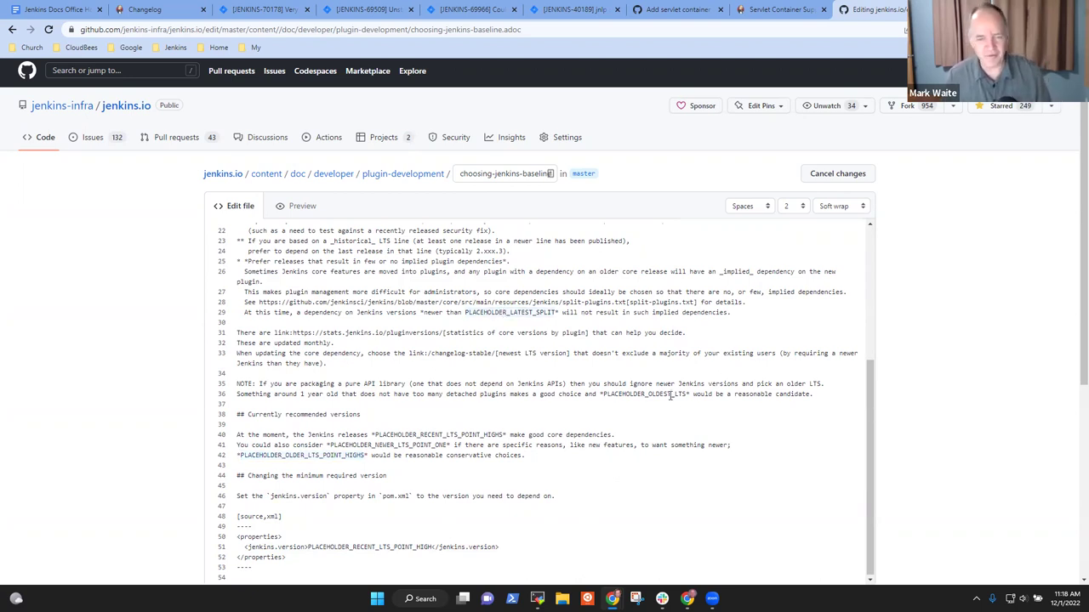
double_click(671, 395)
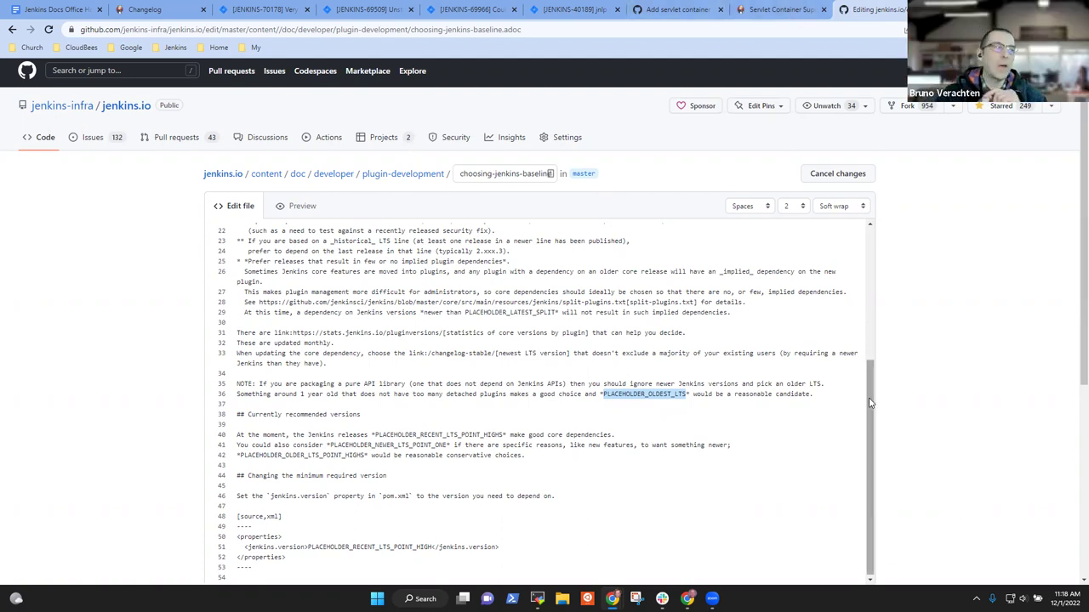
left_click_drag(870, 406, 870, 339)
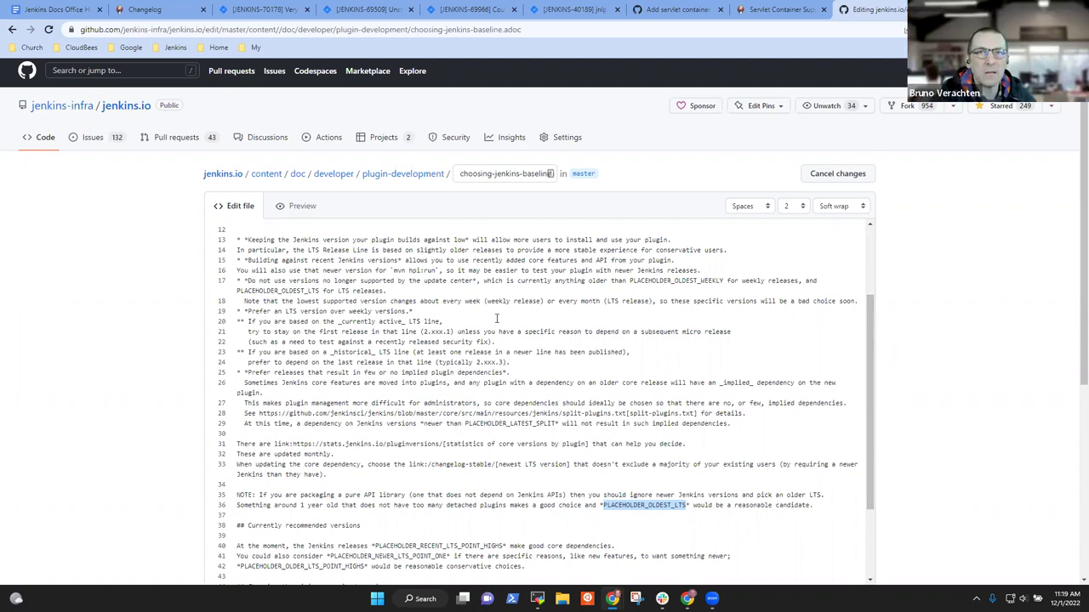
Step: Go back to the Office Hours notes, to the empty bullet after the Servlet container support item
left_click(58, 12)
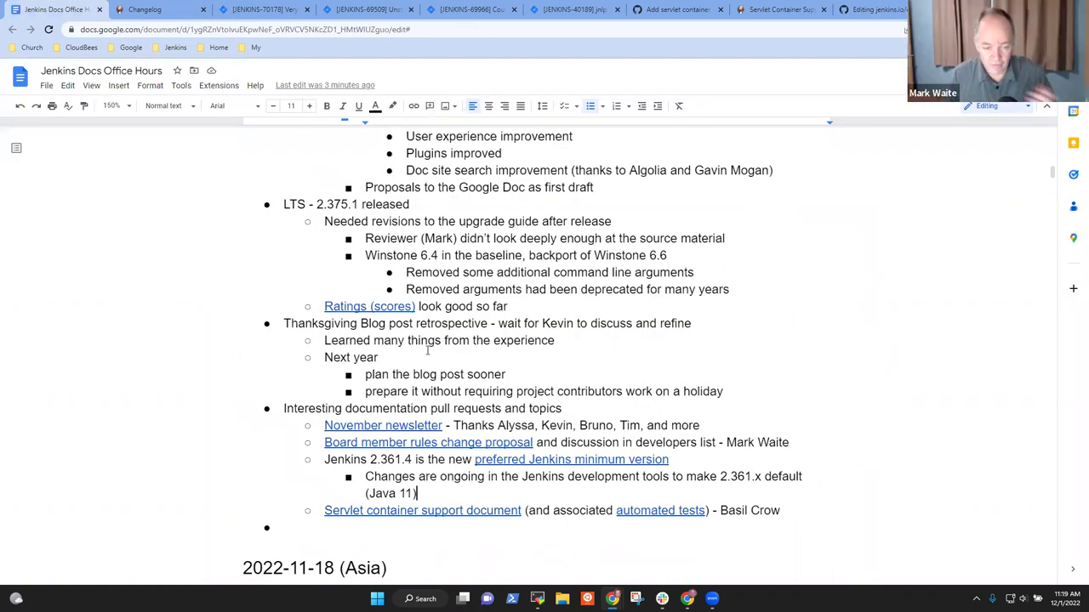
key("Down")
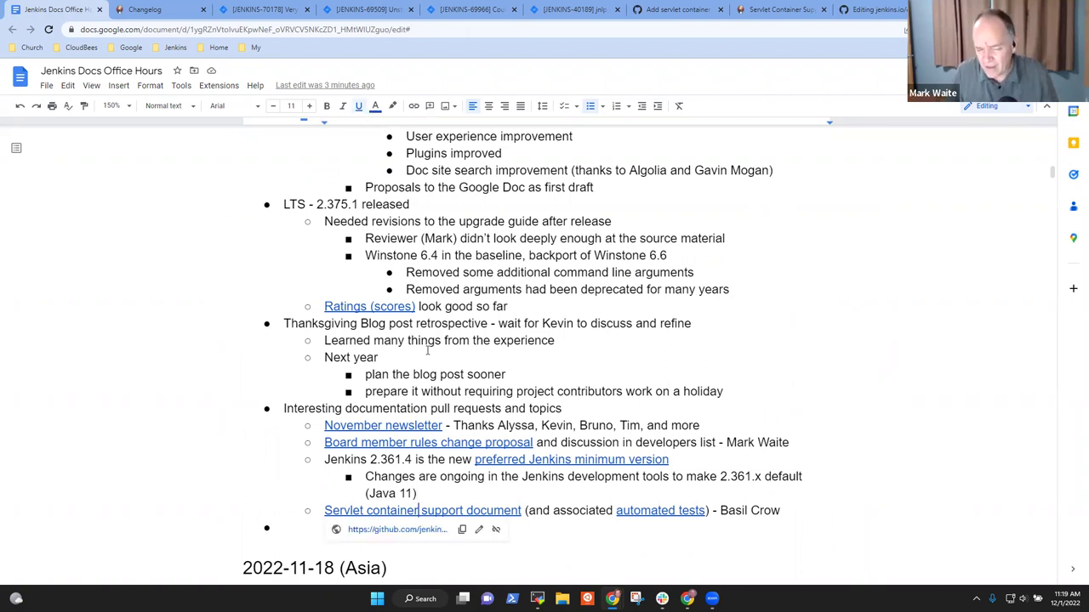
key("Down")
key("Down")
key("Up")
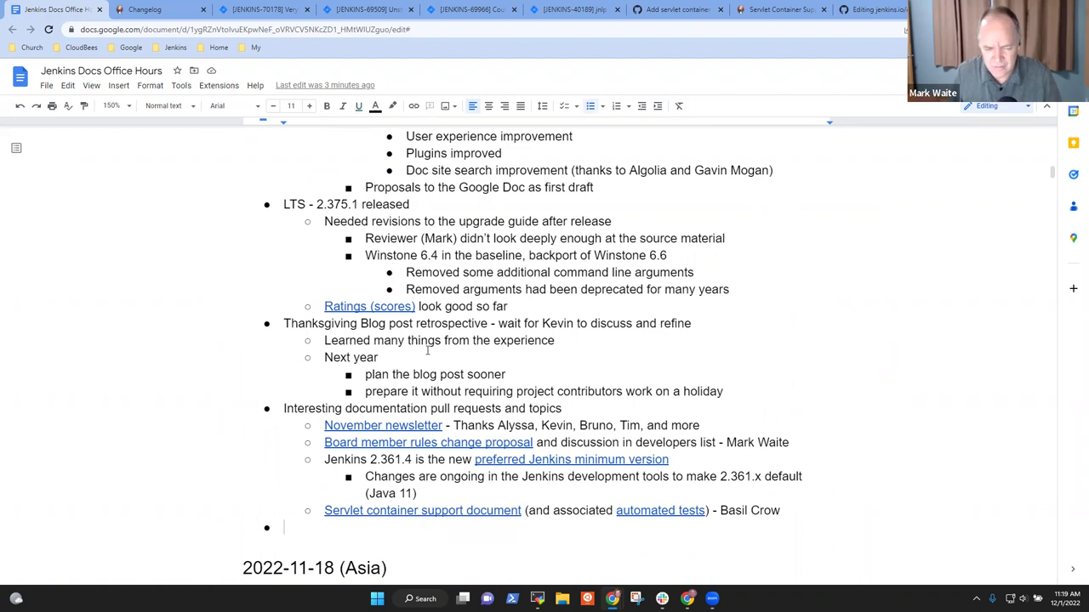